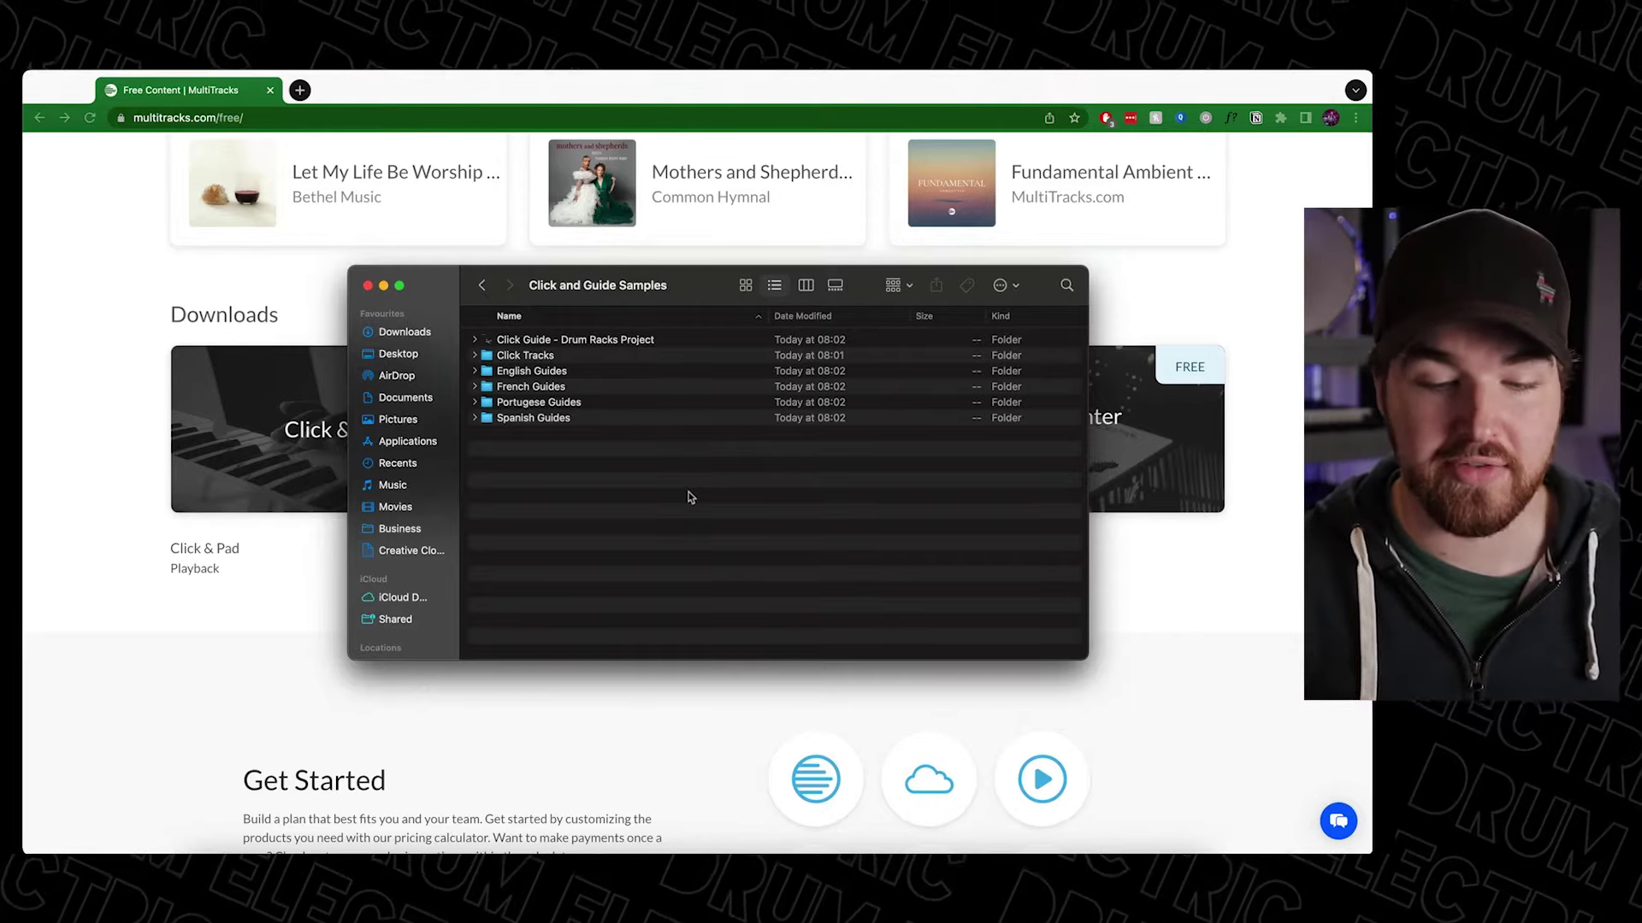
Open the Click Guide Drum Racks.als set from the Click Guide - Drum Racks Project folder.
double_click(603, 342)
left_click(572, 373)
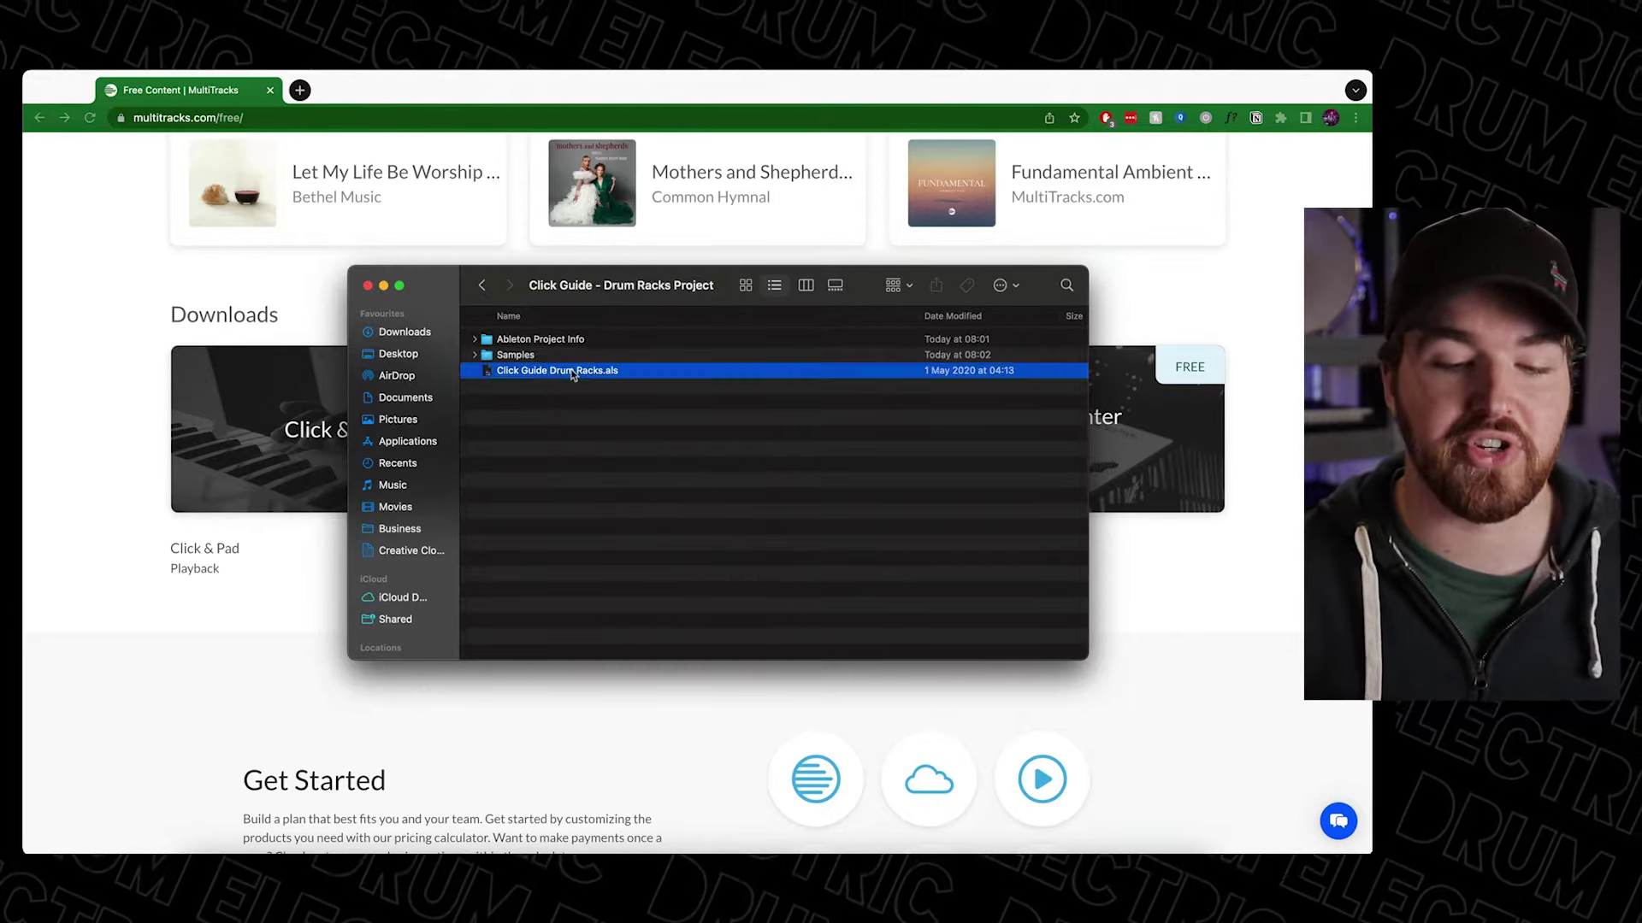
double_click(573, 373)
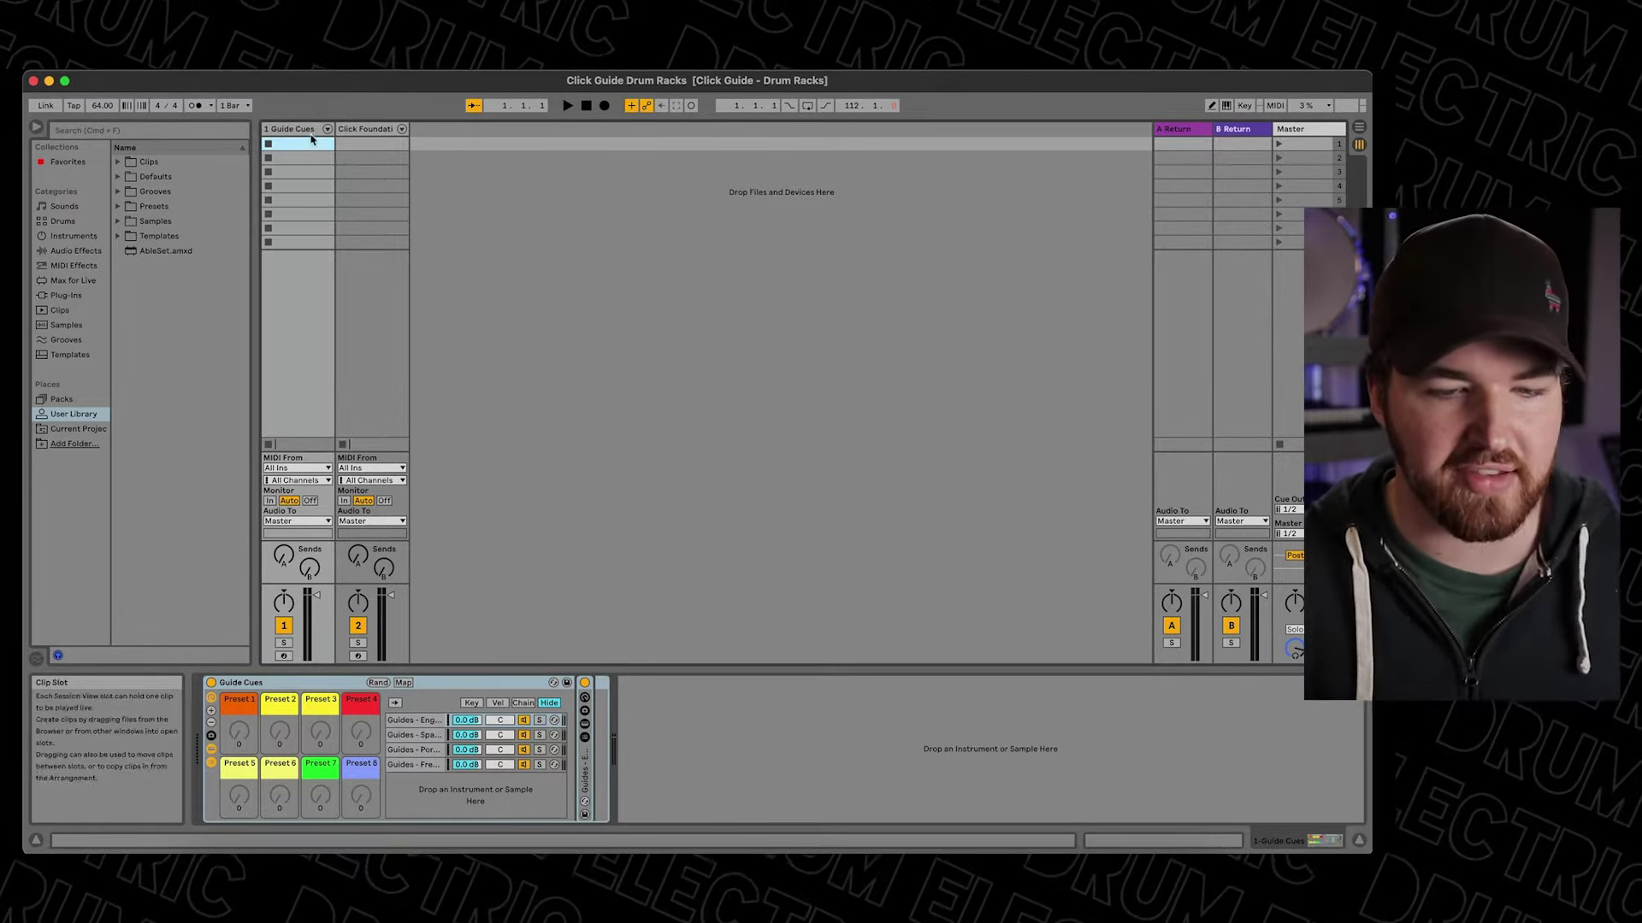
View the Click Foundations track's rack and audition several voice pads in the Guide Cues track's Guides - English drum rack.
left_click(373, 132)
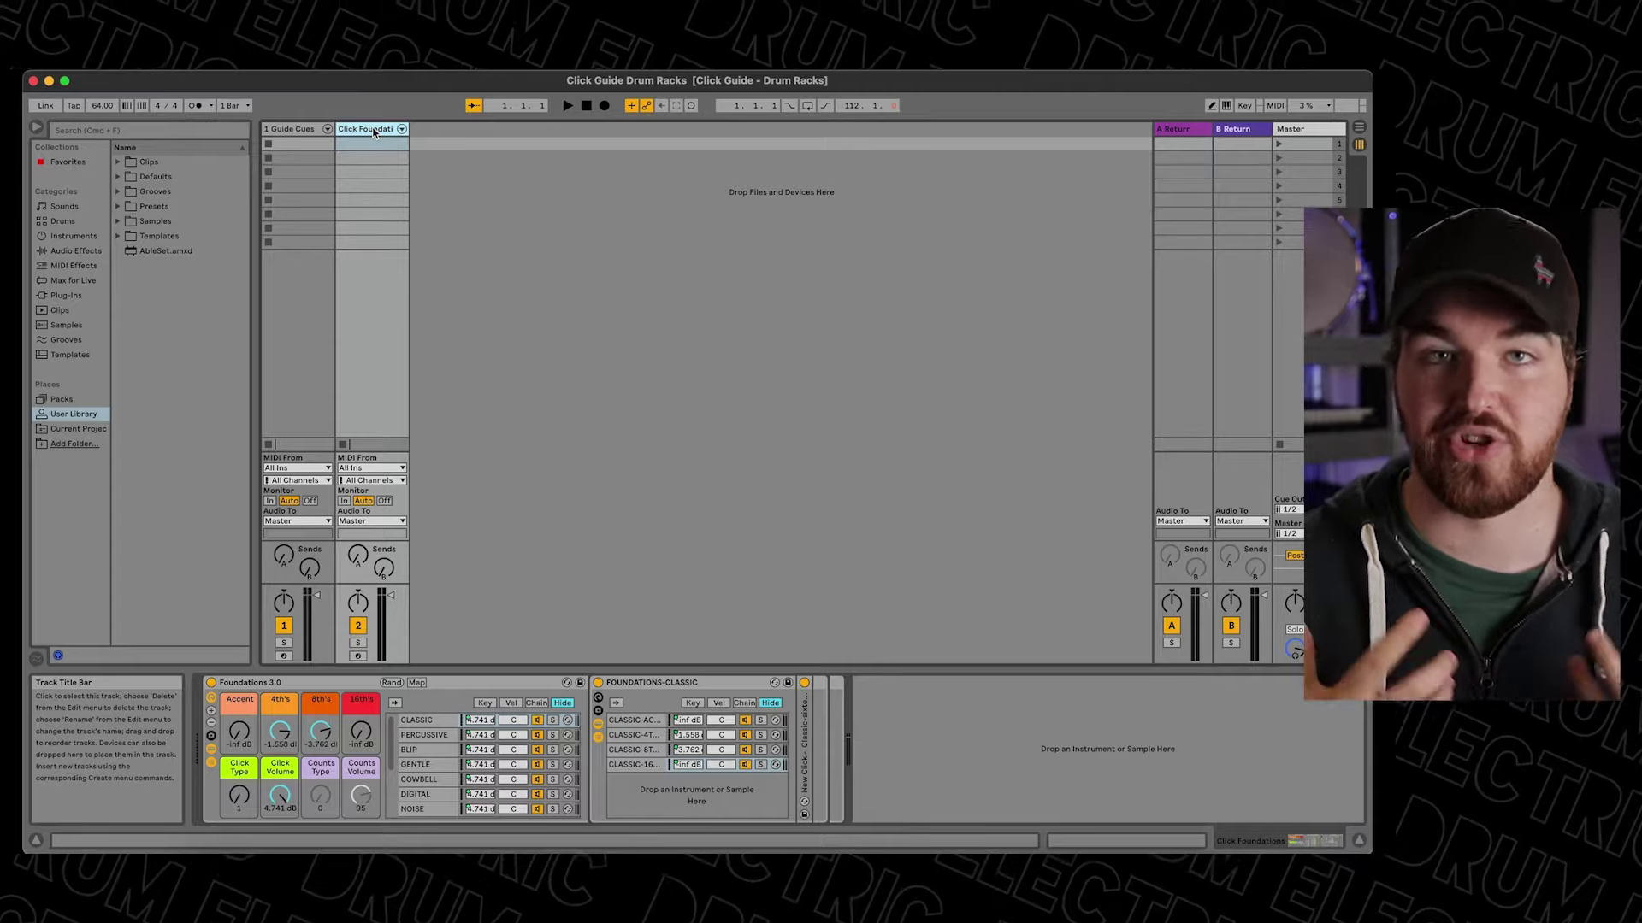
left_click(295, 129)
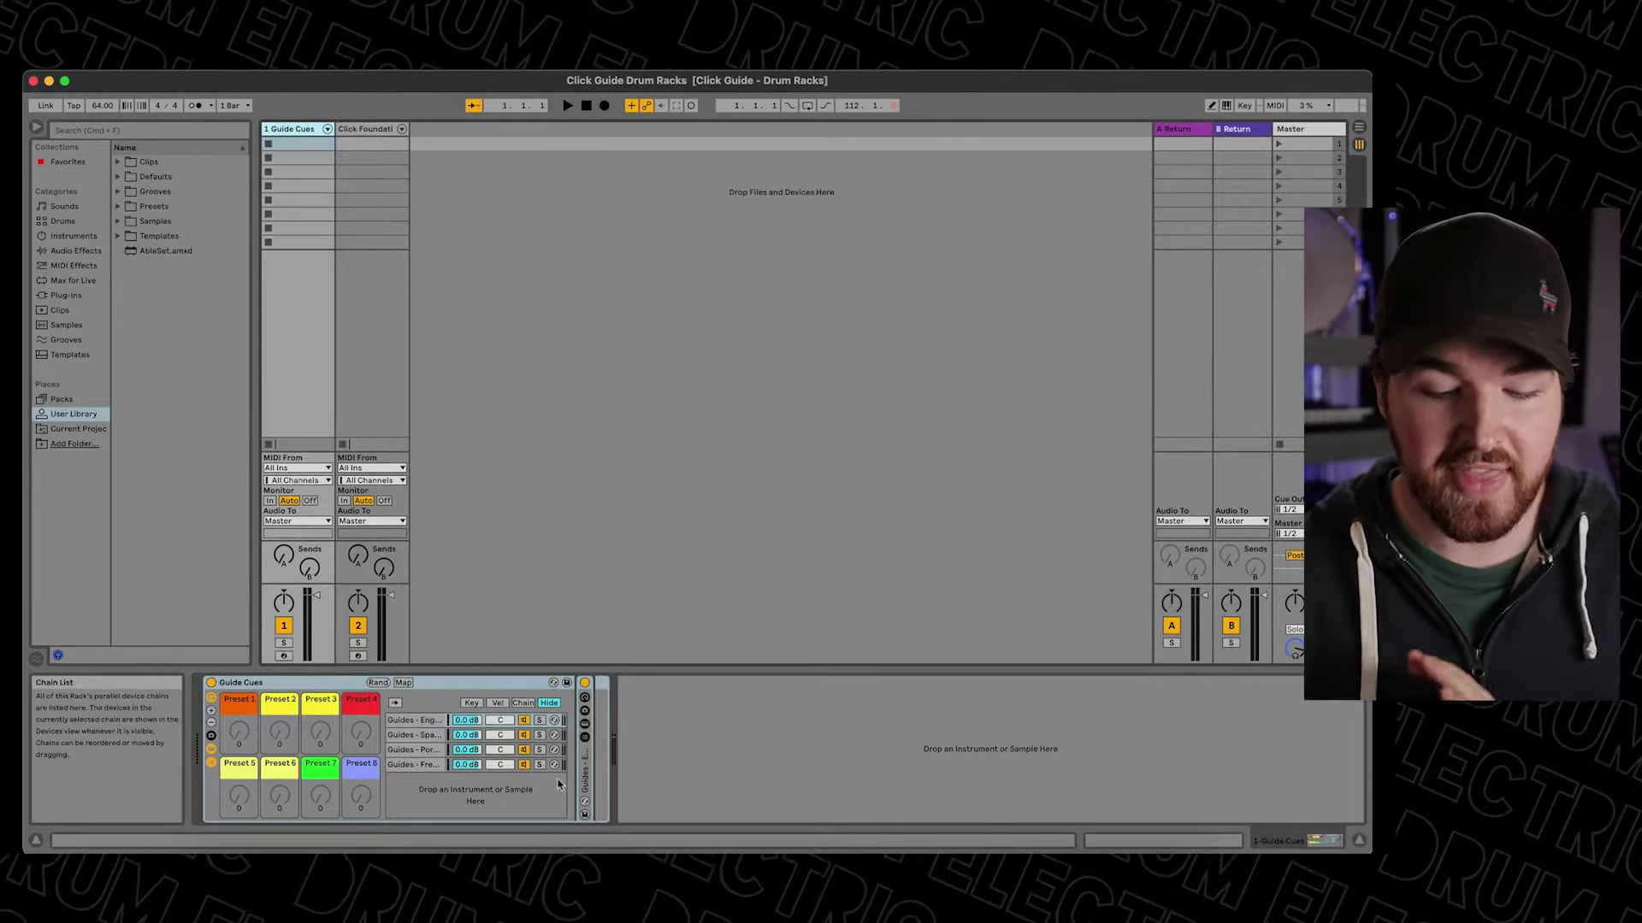
left_click(585, 737)
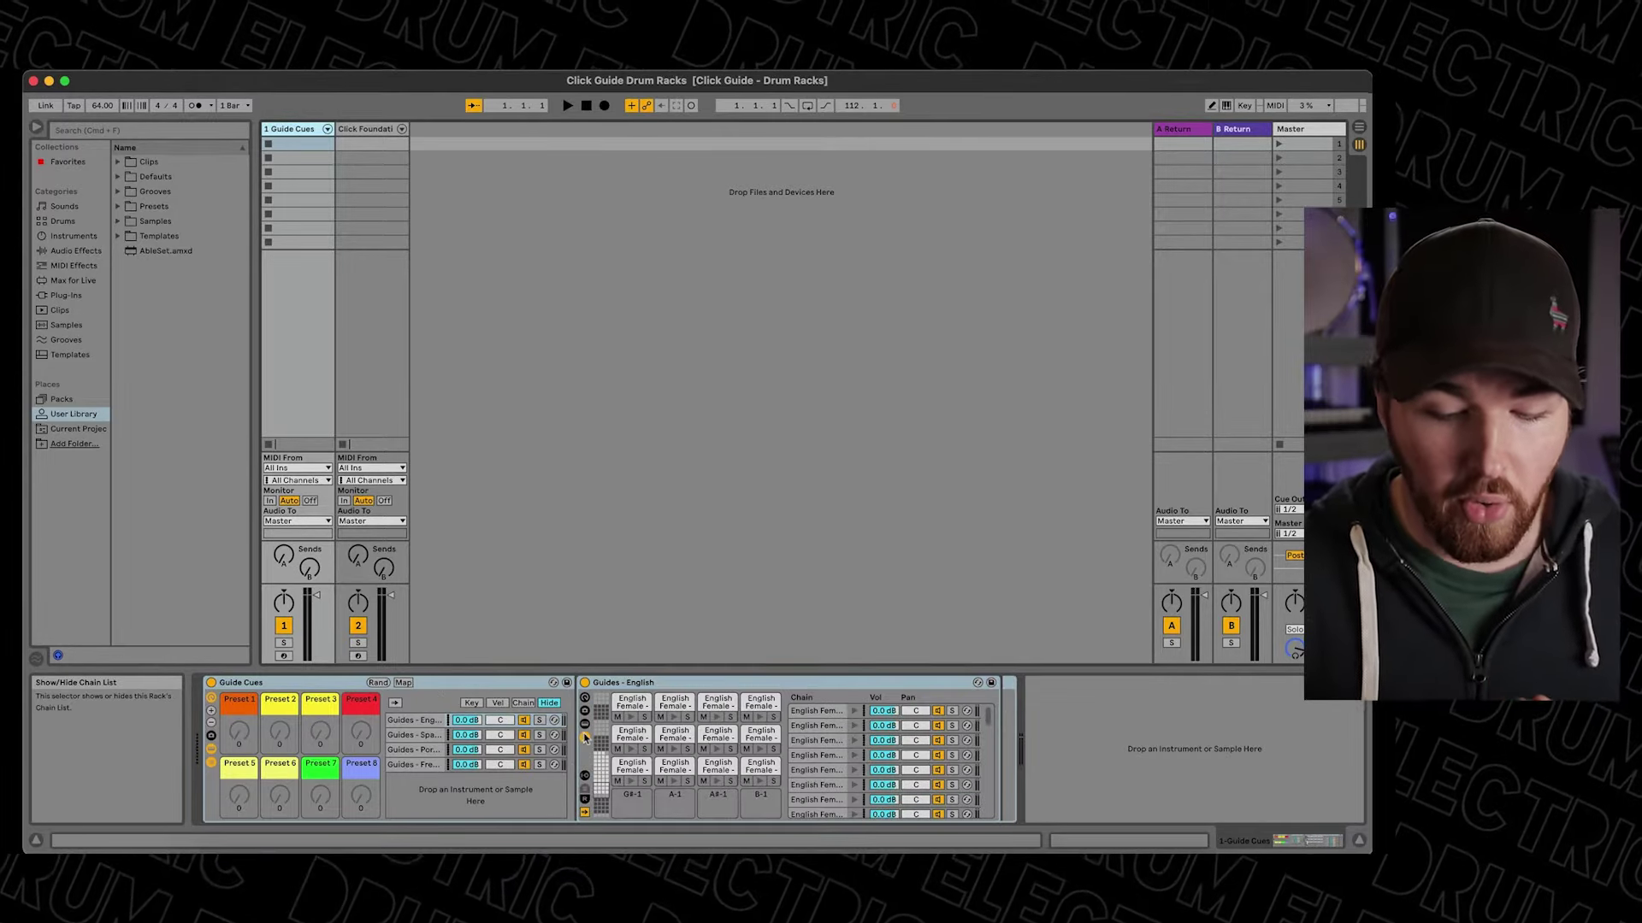
left_click(675, 781)
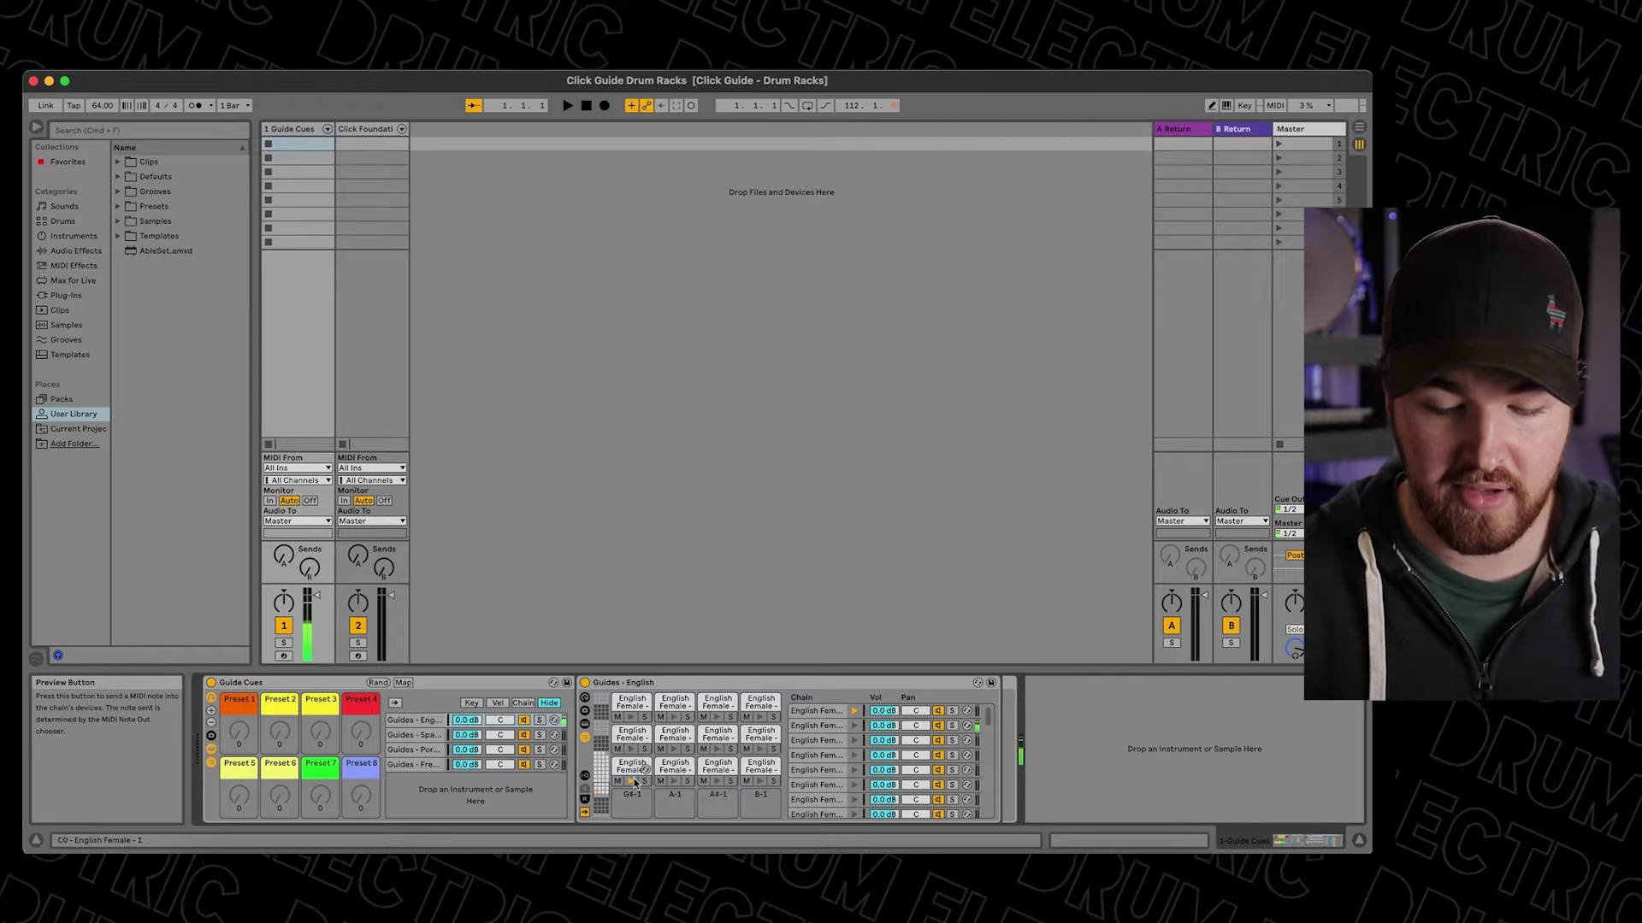
left_click(759, 781)
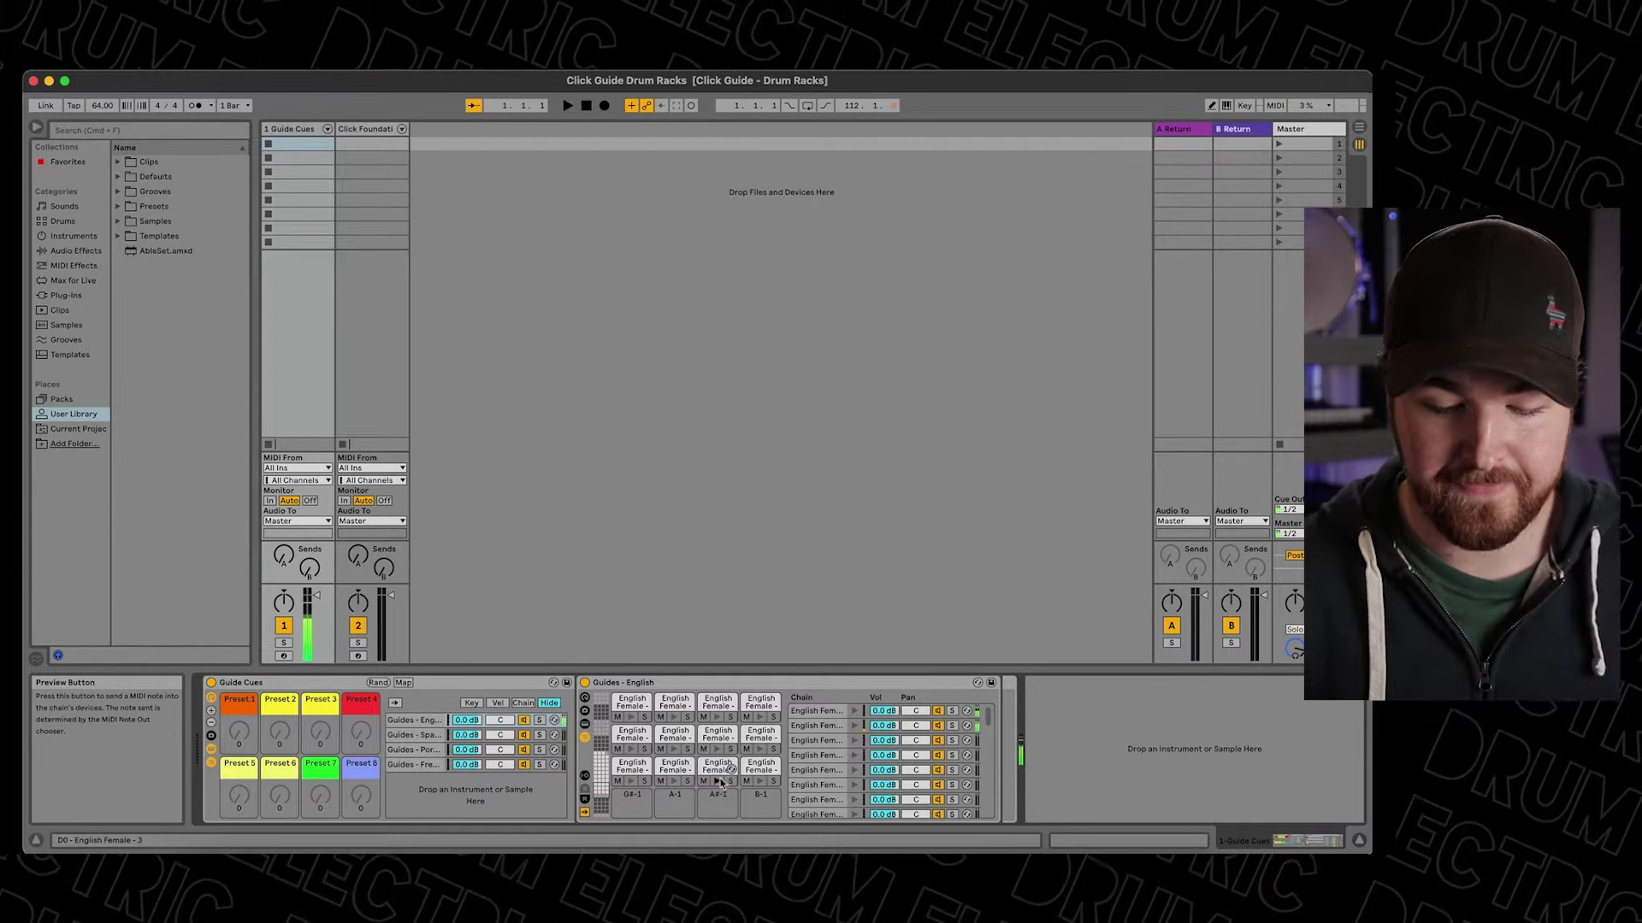
left_click(604, 761)
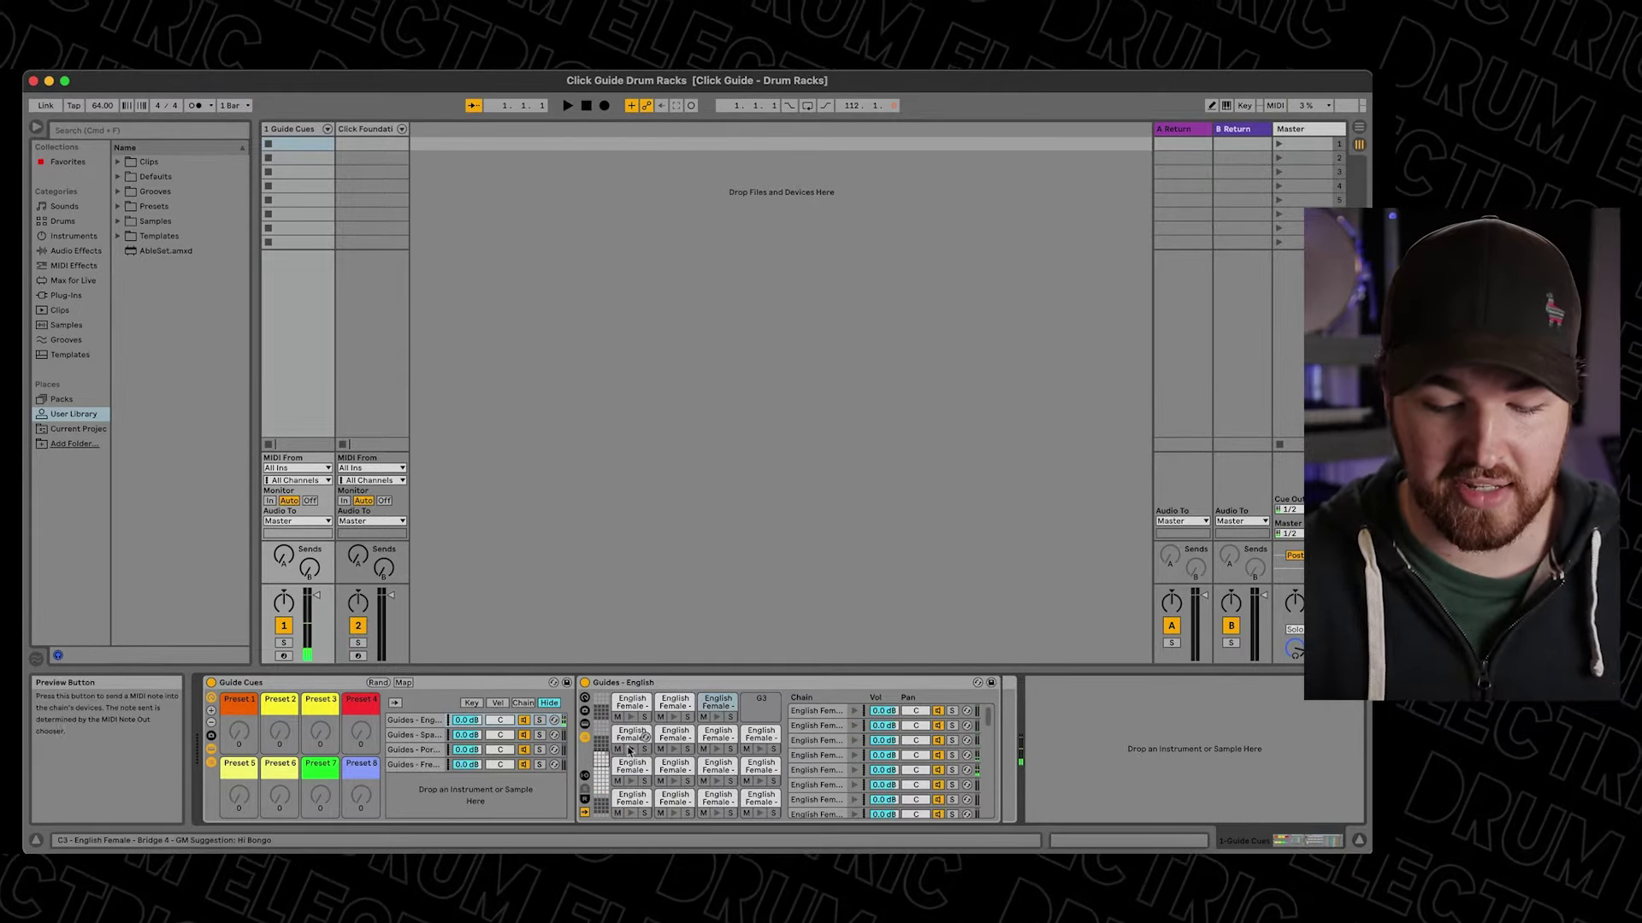
left_click(675, 774)
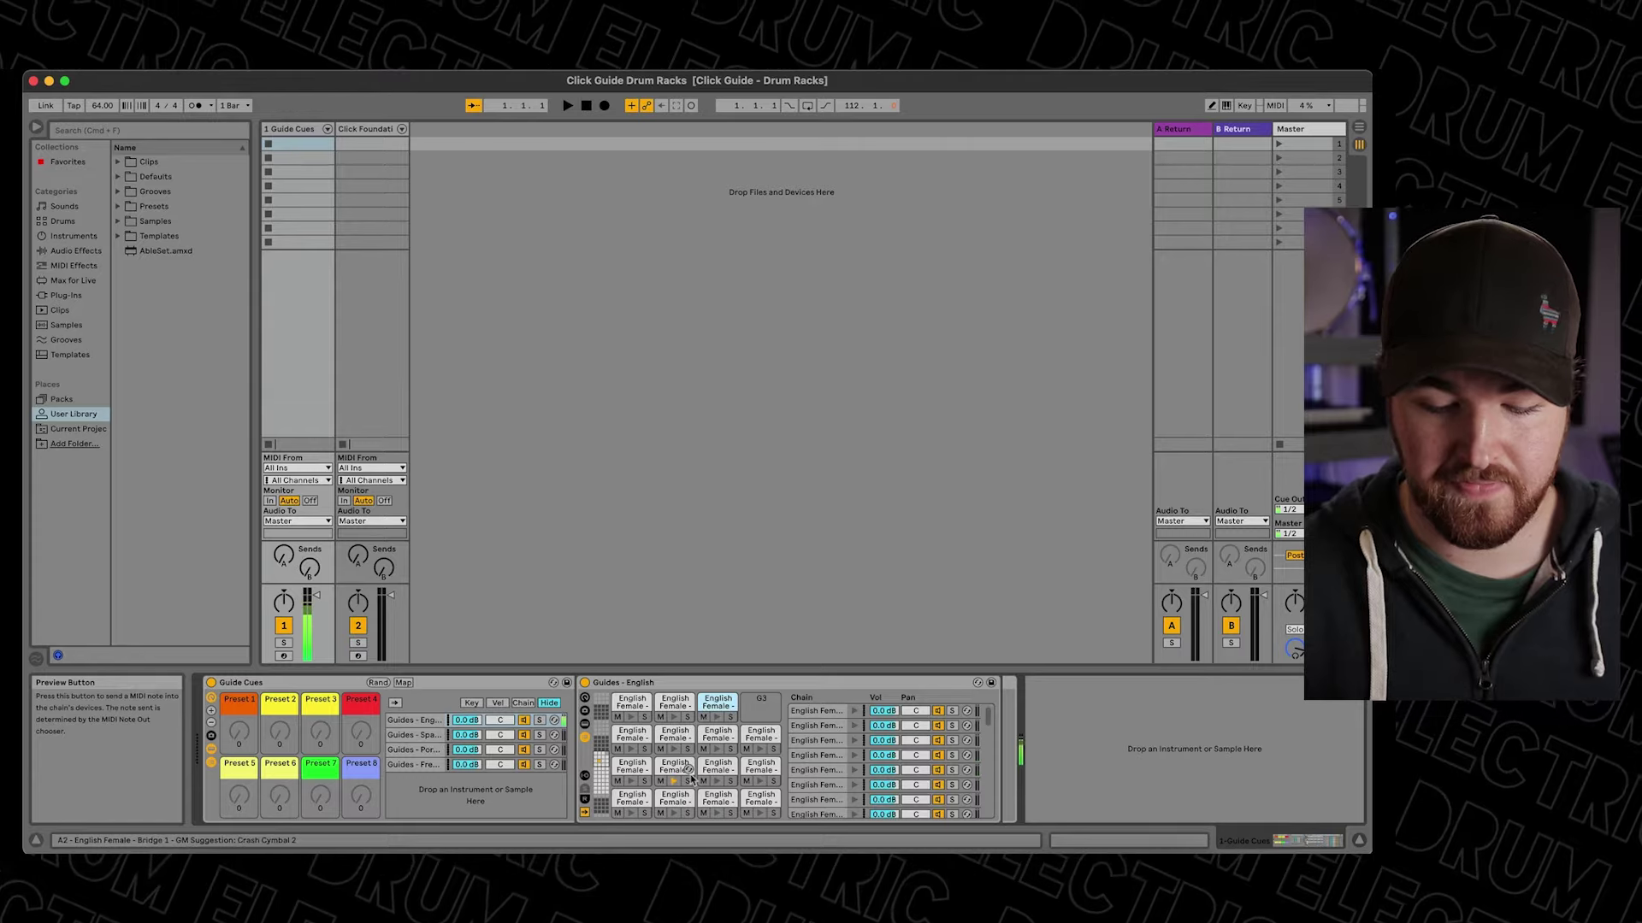
left_click(603, 789)
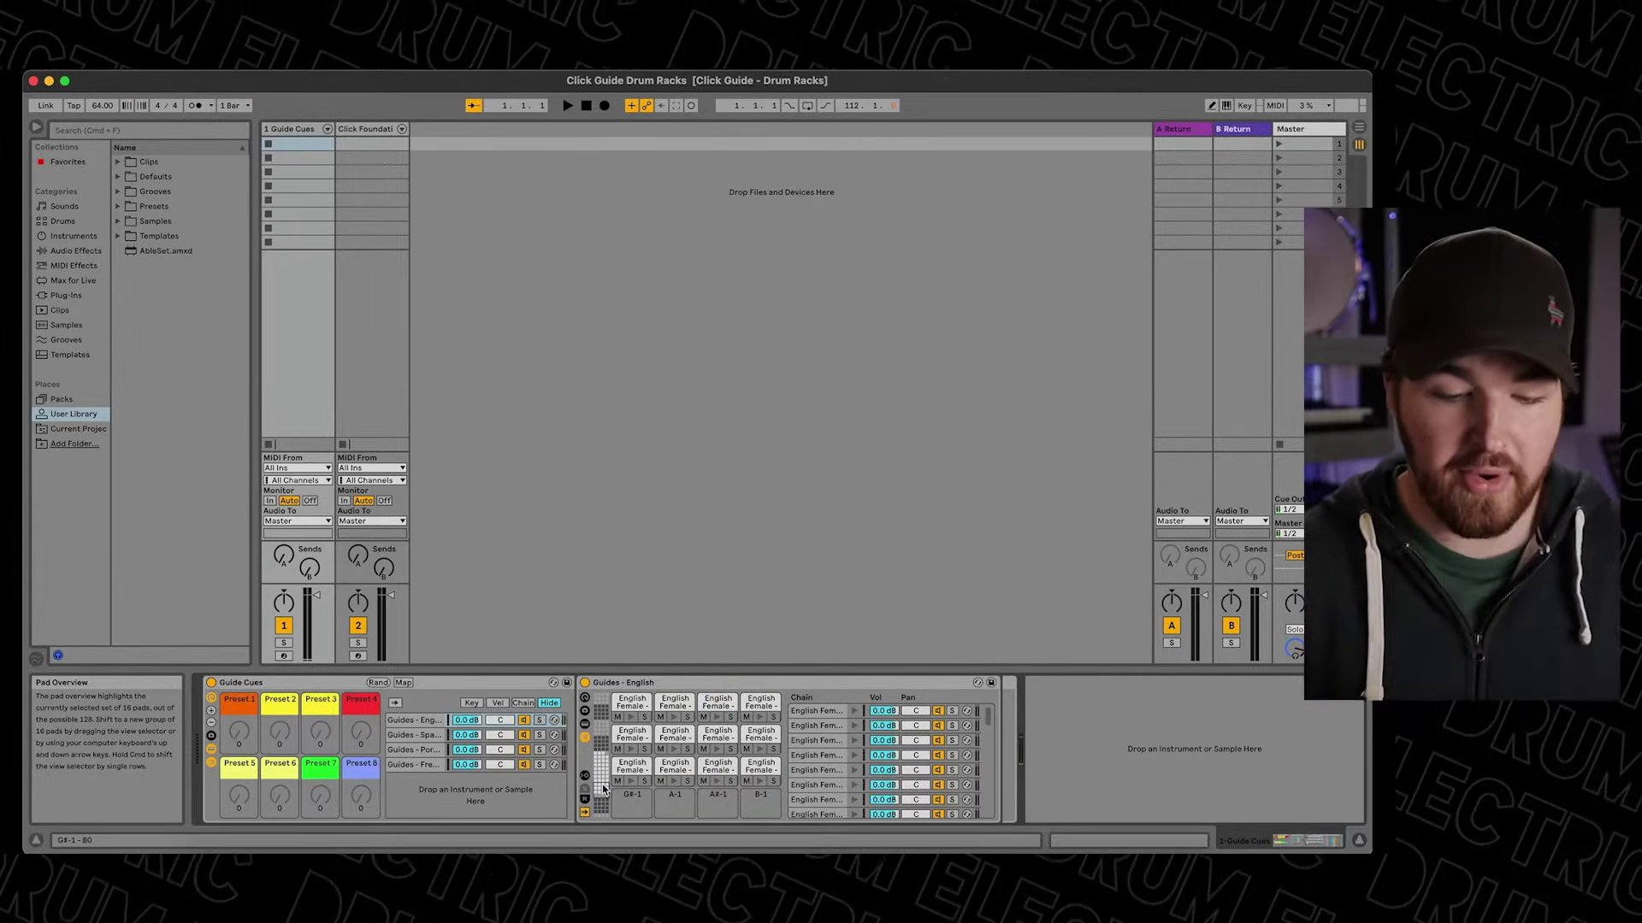
In Arrangement View, insert an empty one-bar MIDI clip on the Guide Cues track at the Intro marker in bar 3.
key("Tab")
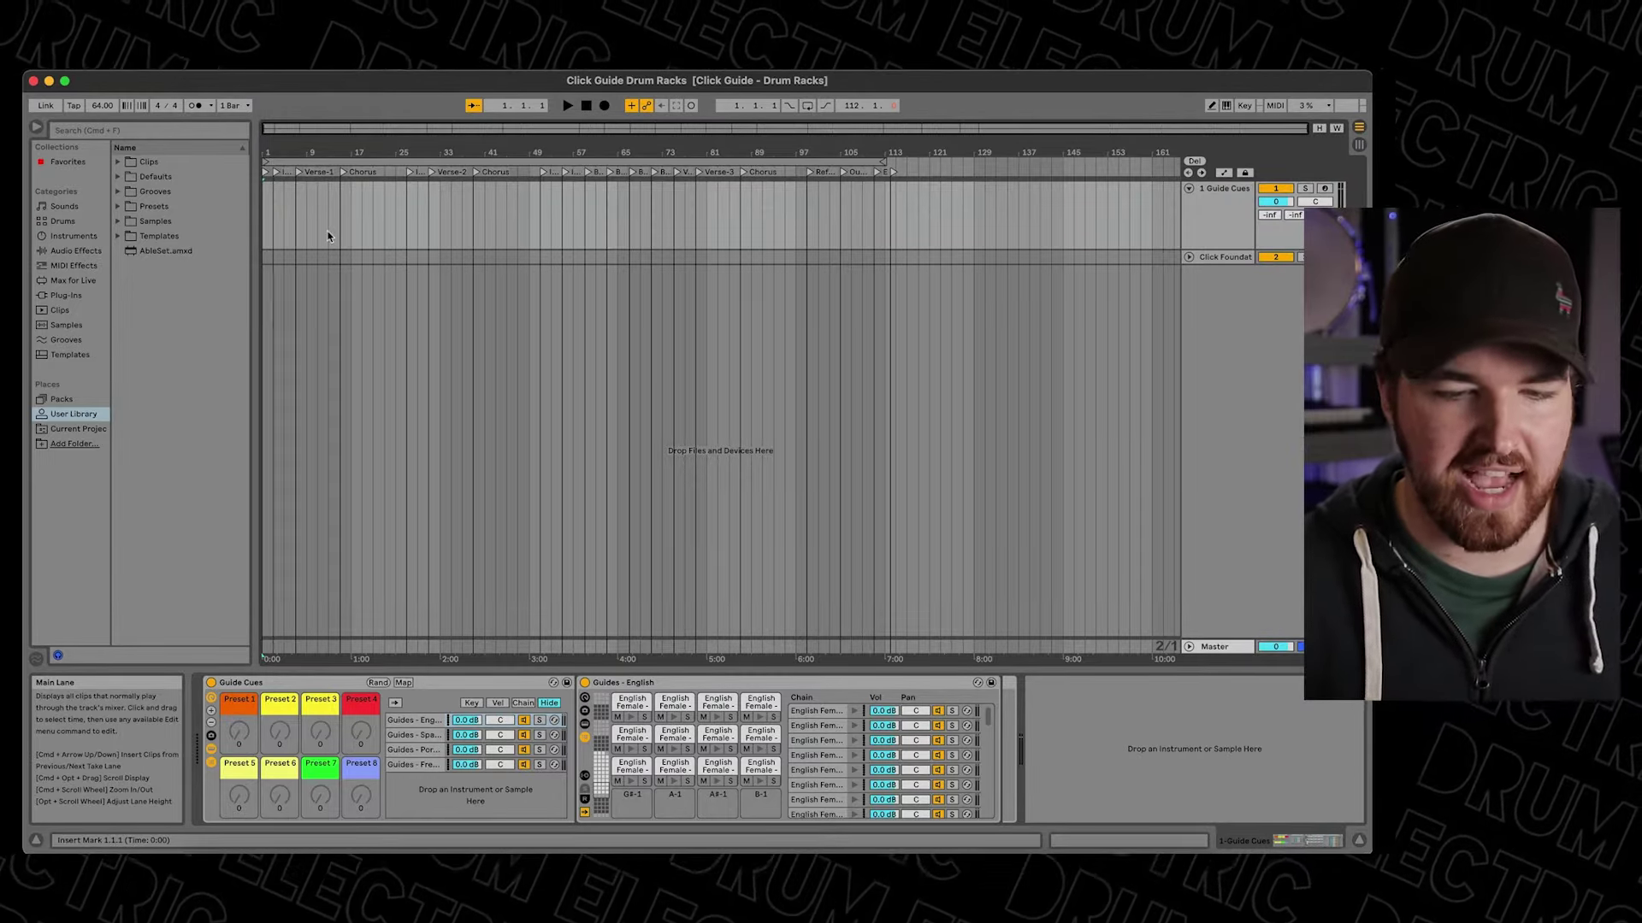
key("plus")
key("plus")
key("plus")
key("plus")
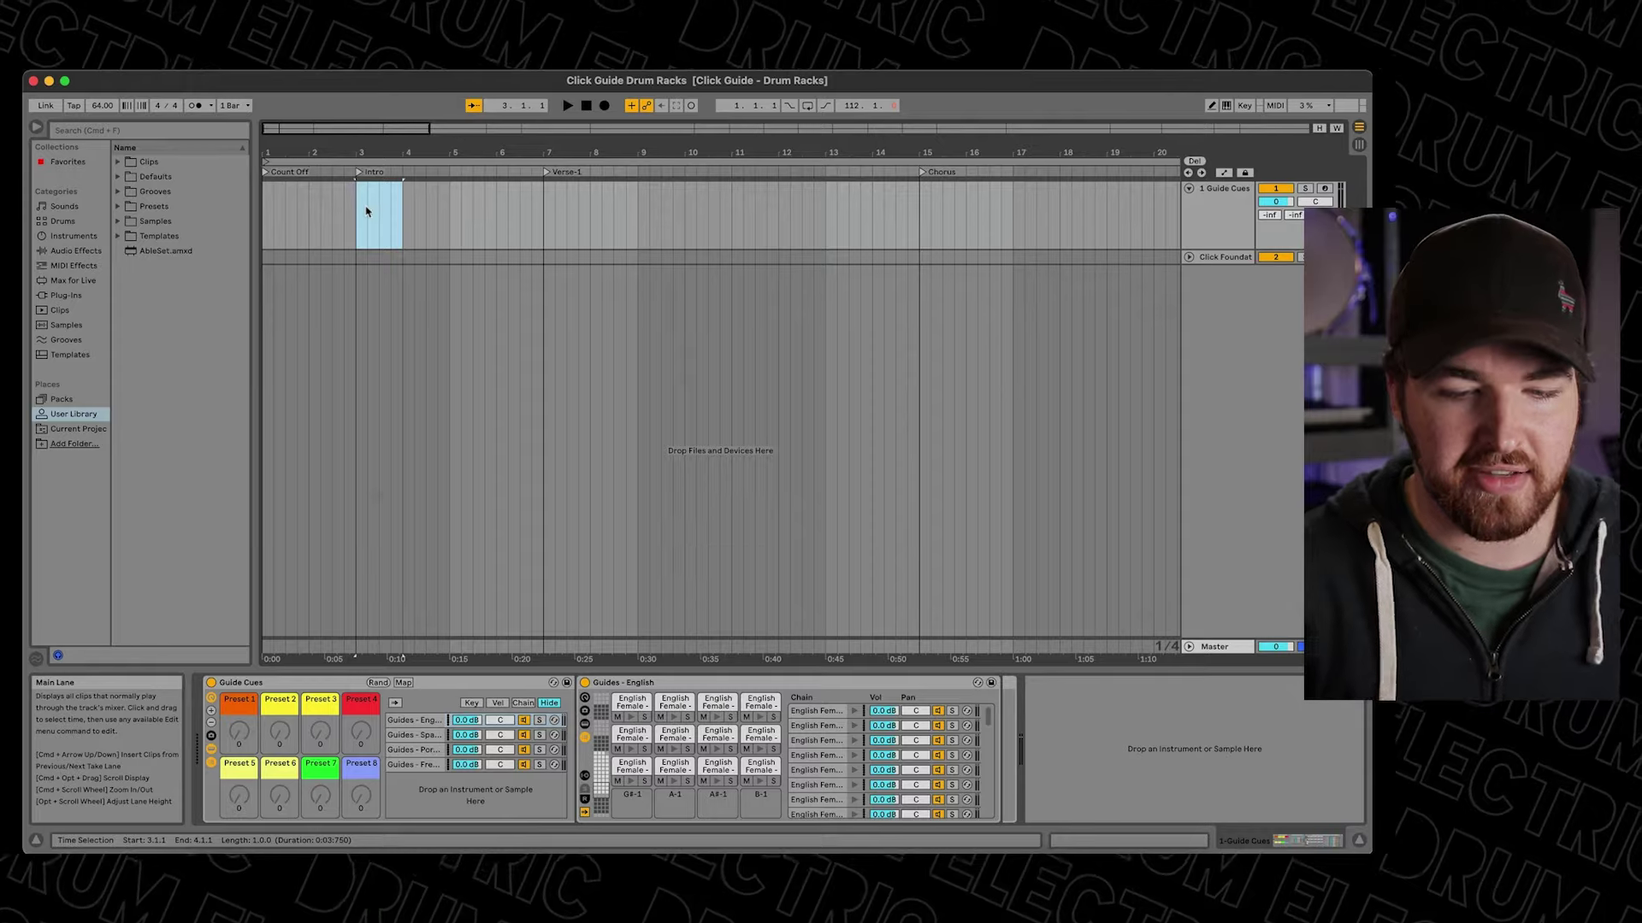
right_click(366, 212)
left_click(503, 332)
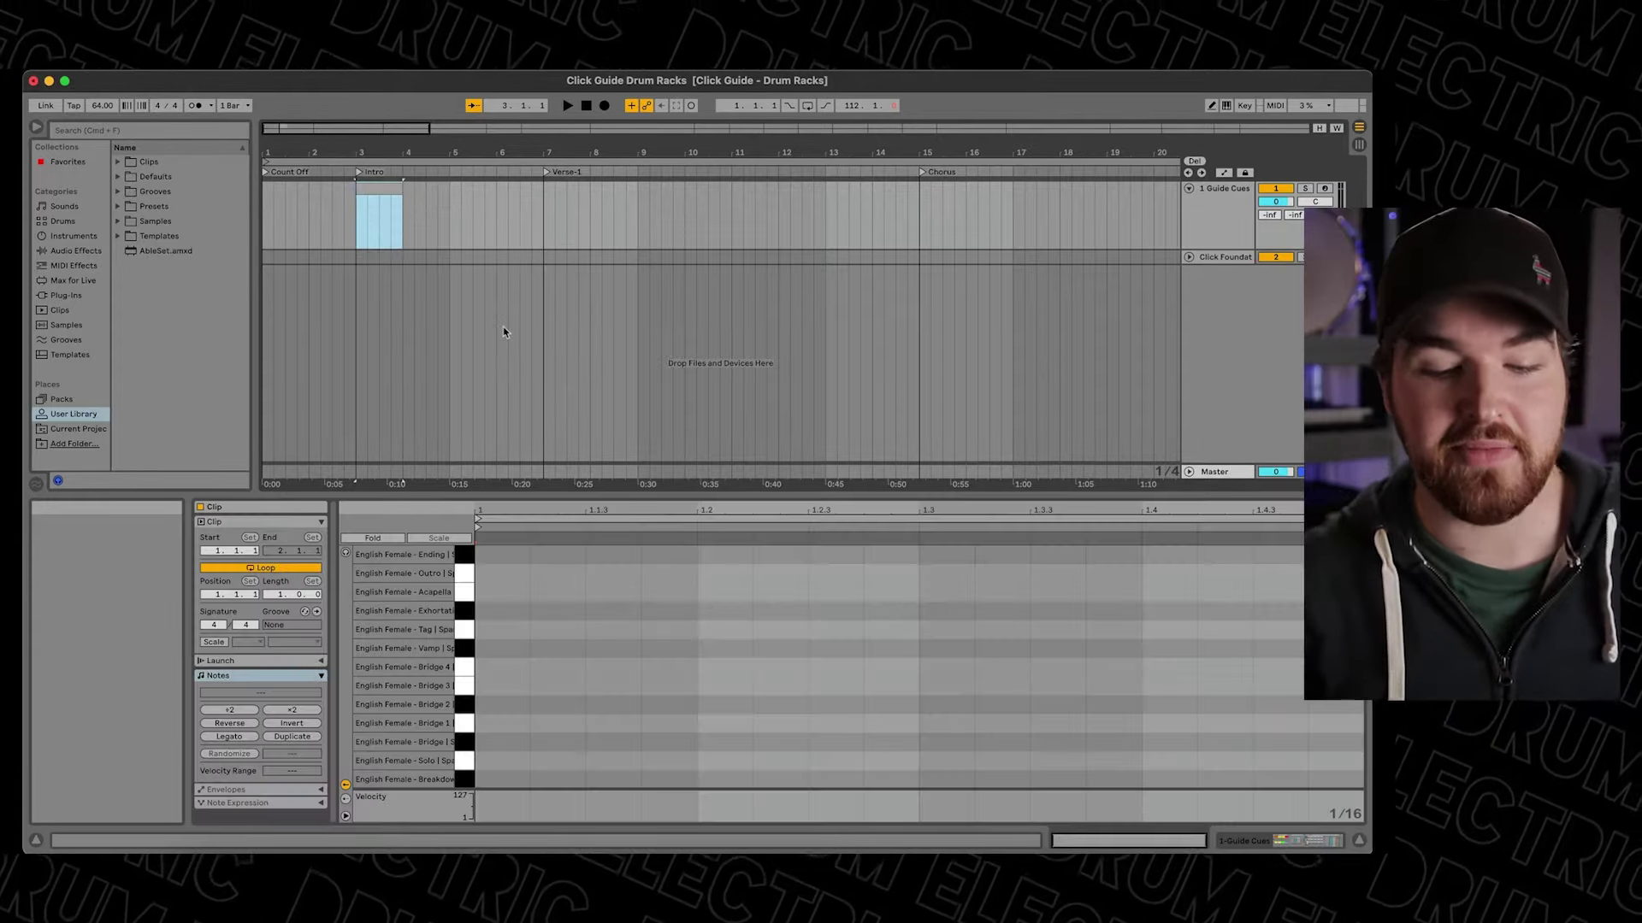
Draw English Female count notes 1, 2, 3 and 4 on the clip's four consecutive beats.
scroll(419, 725, "up", 4)
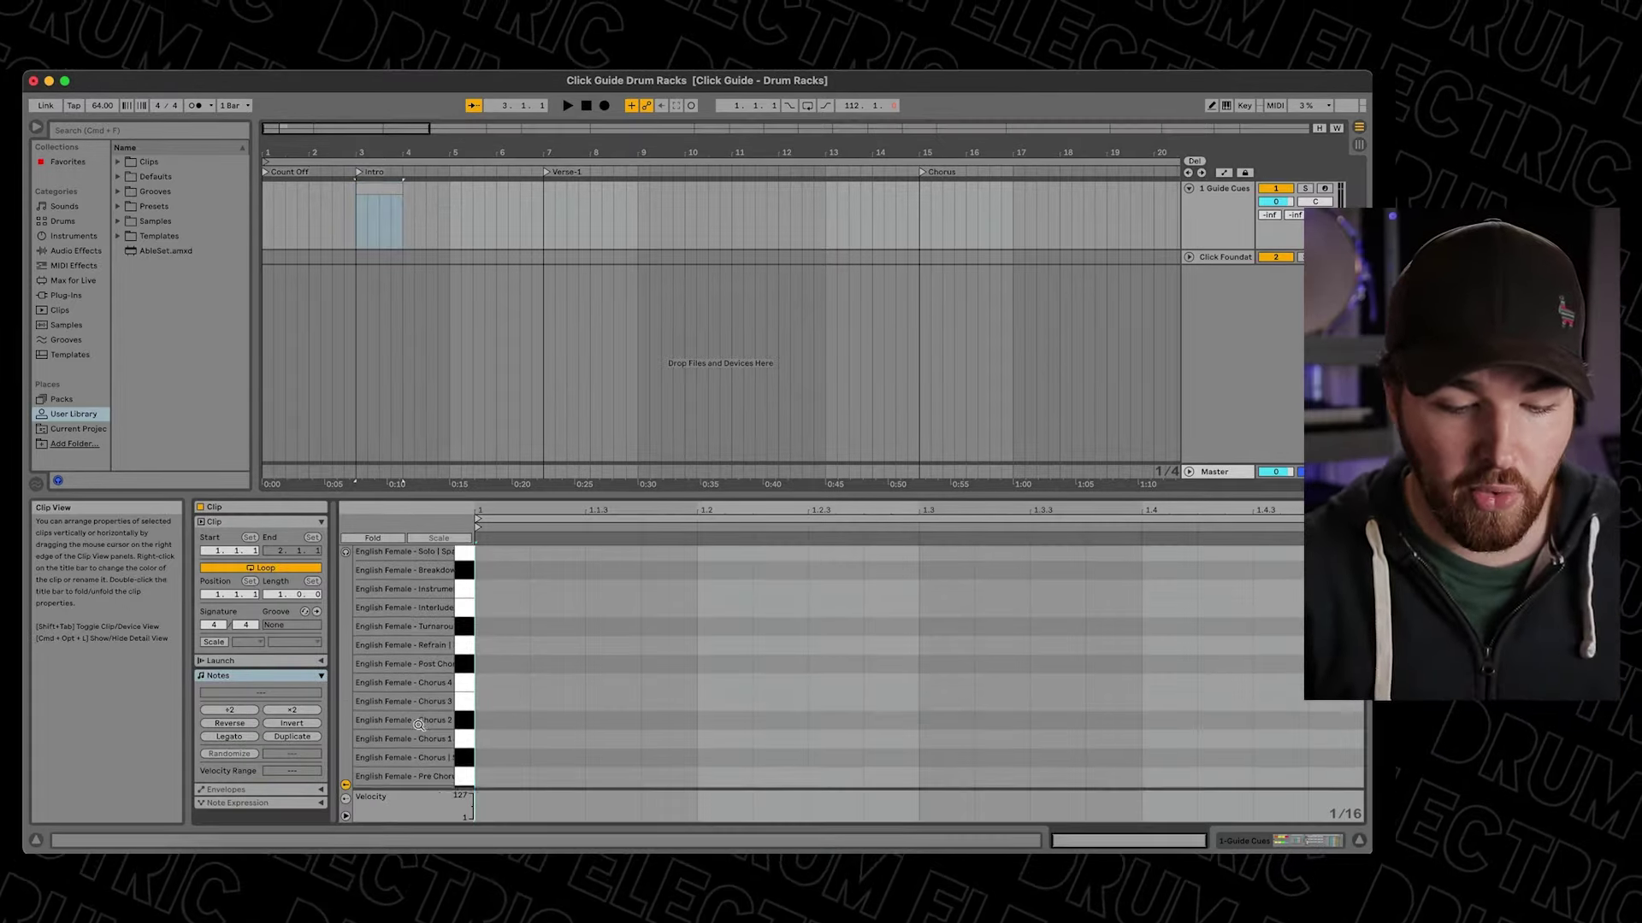
scroll(419, 725, "down", 10)
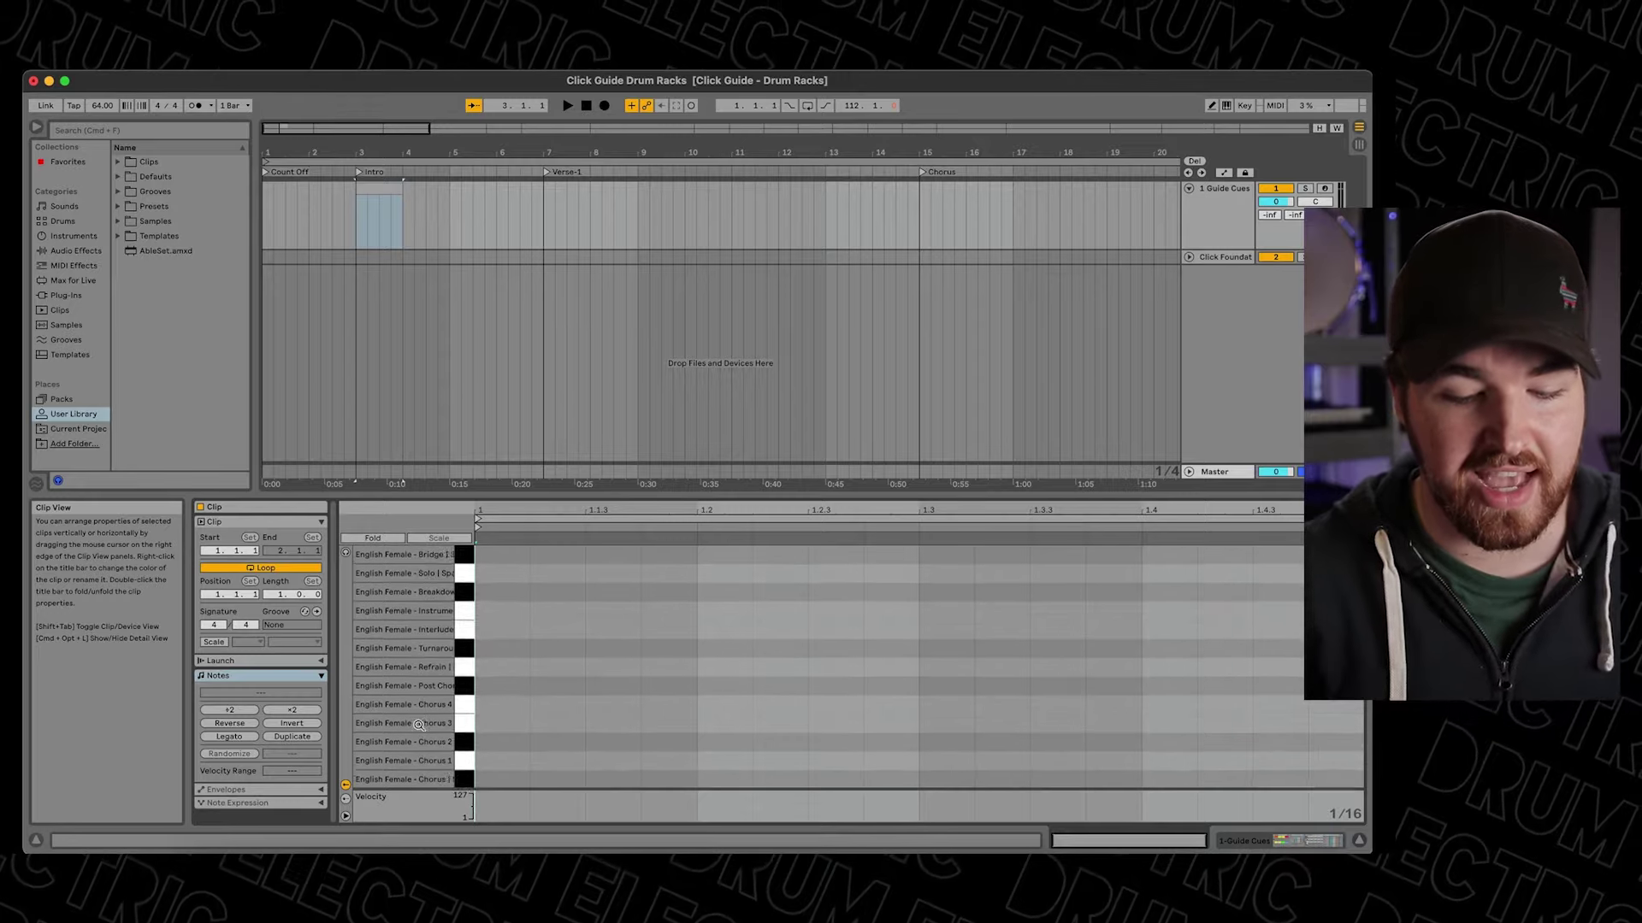
left_click(504, 777)
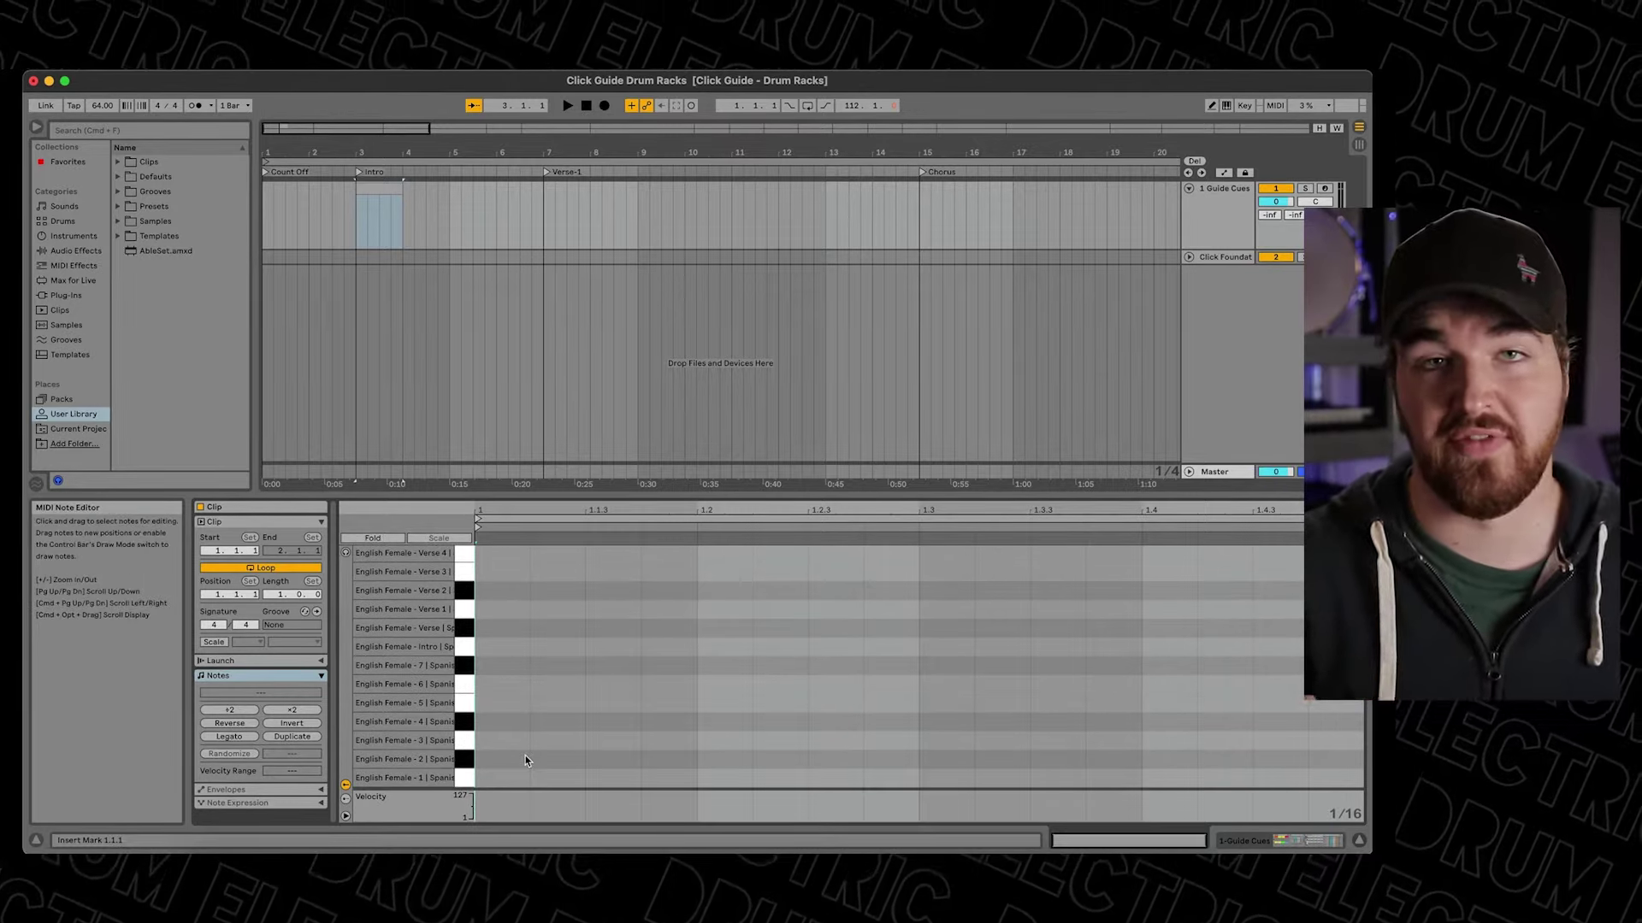
key("b")
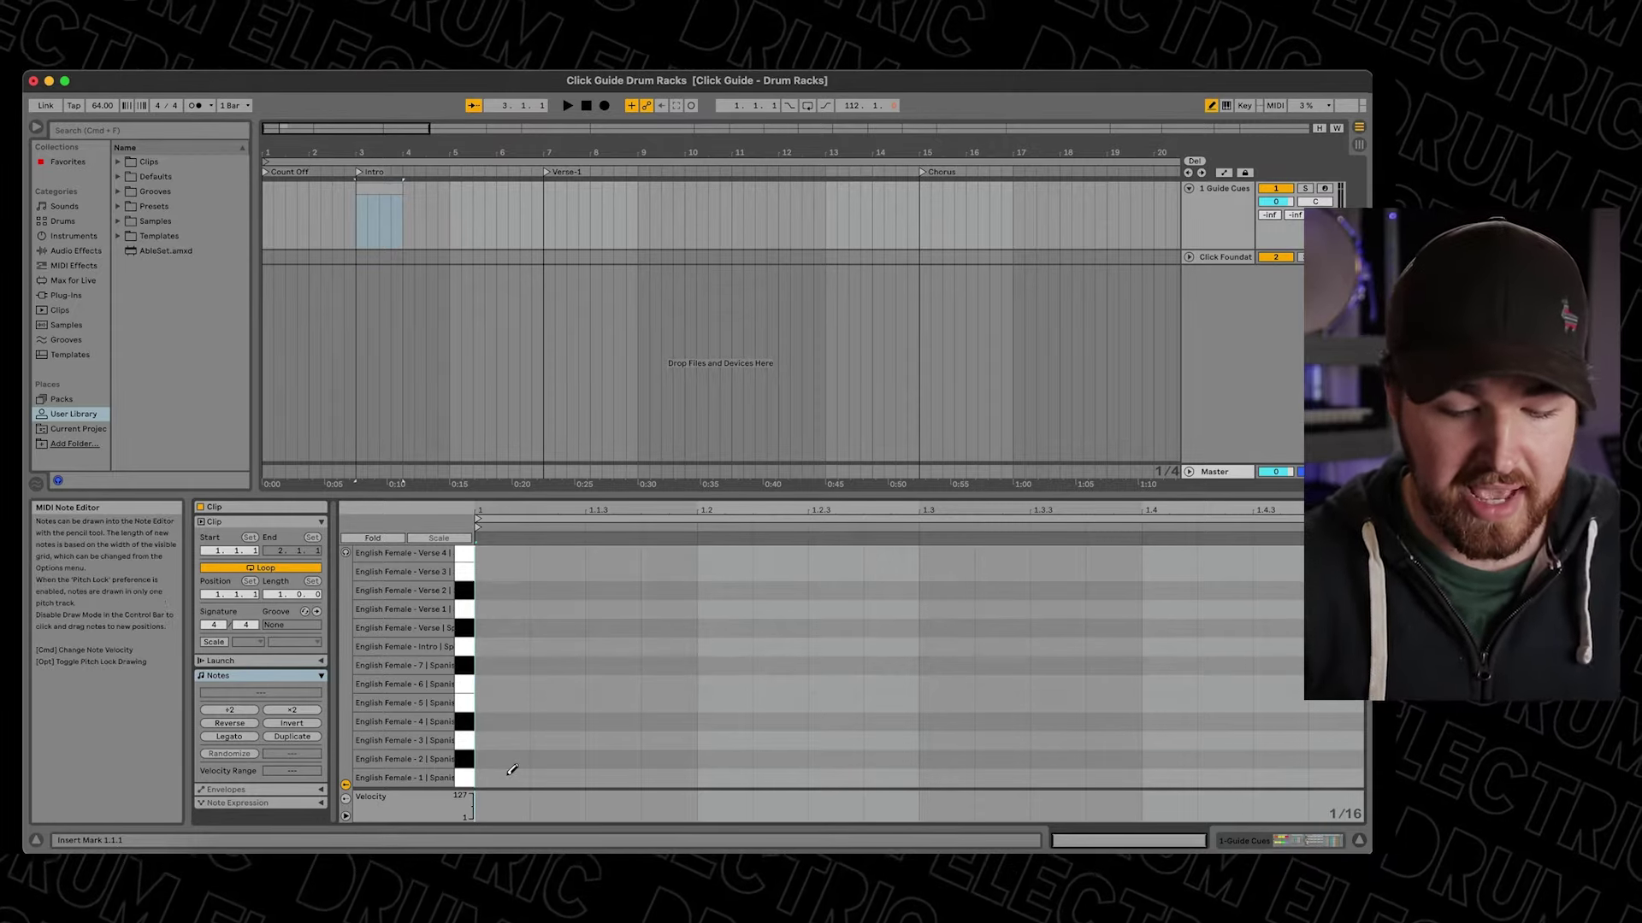
left_click(502, 775)
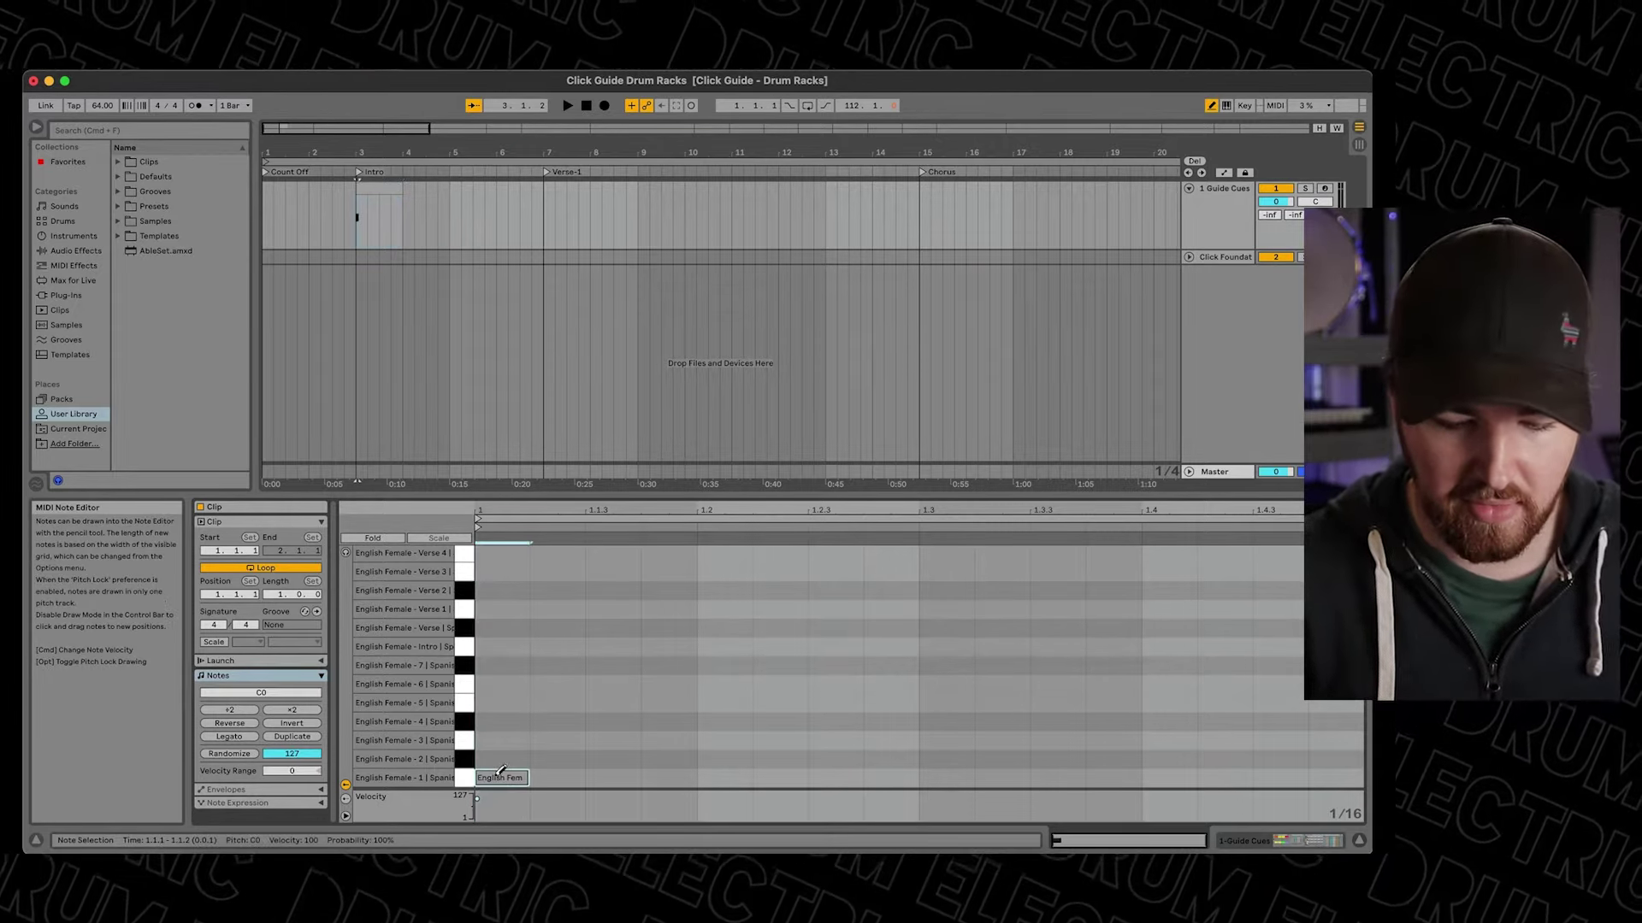
left_click(715, 757)
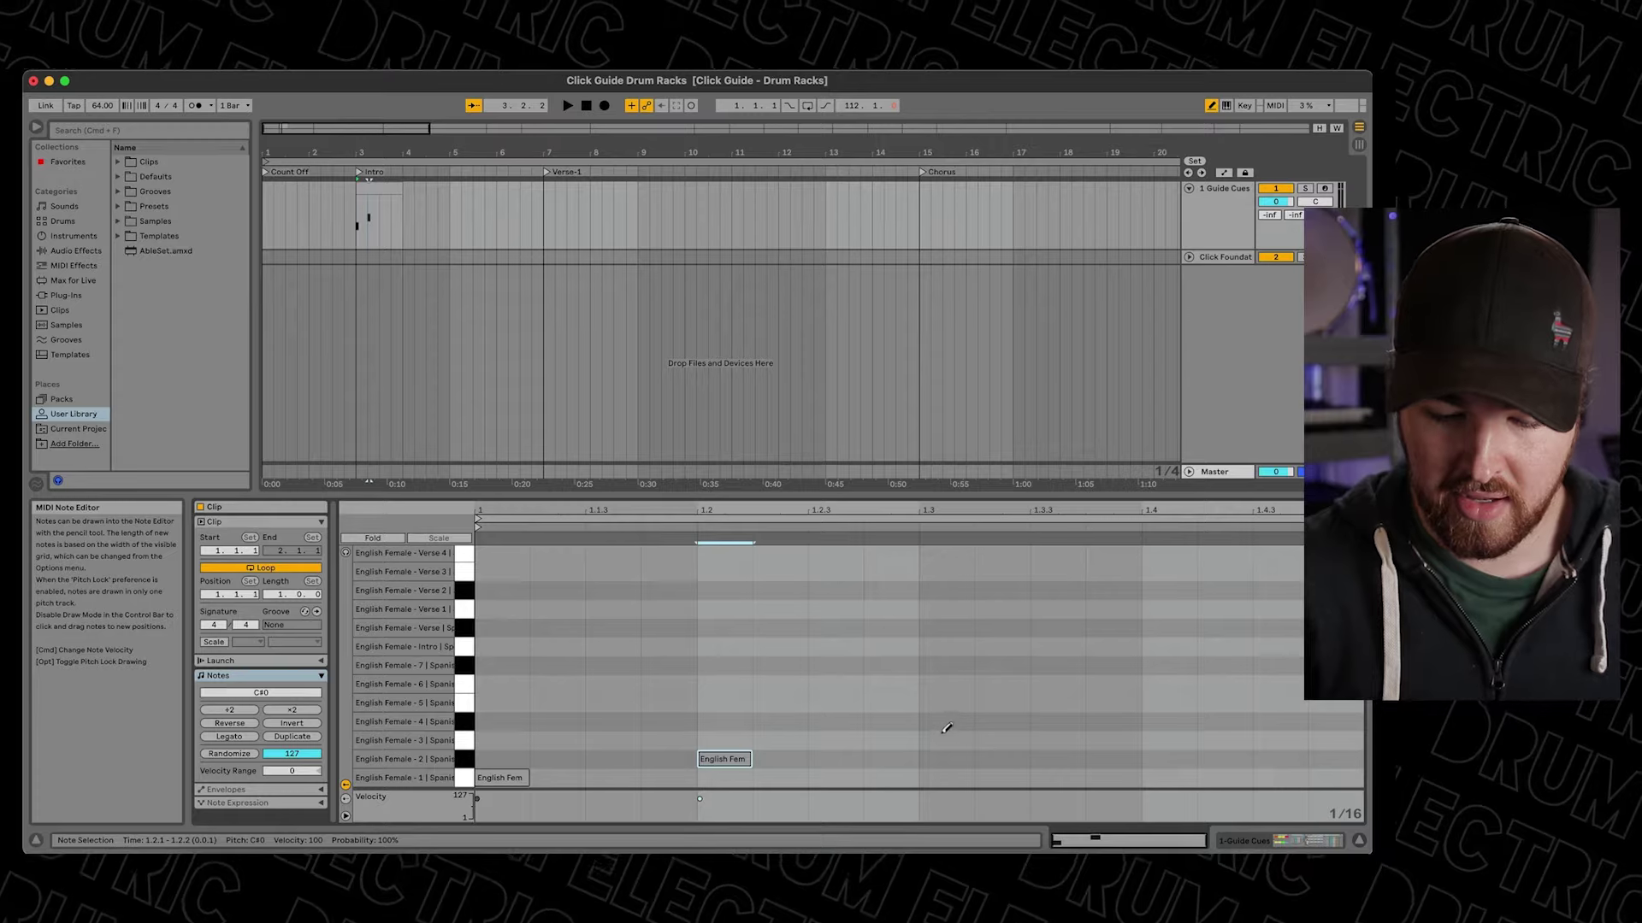
left_click(942, 737)
left_click(1154, 720)
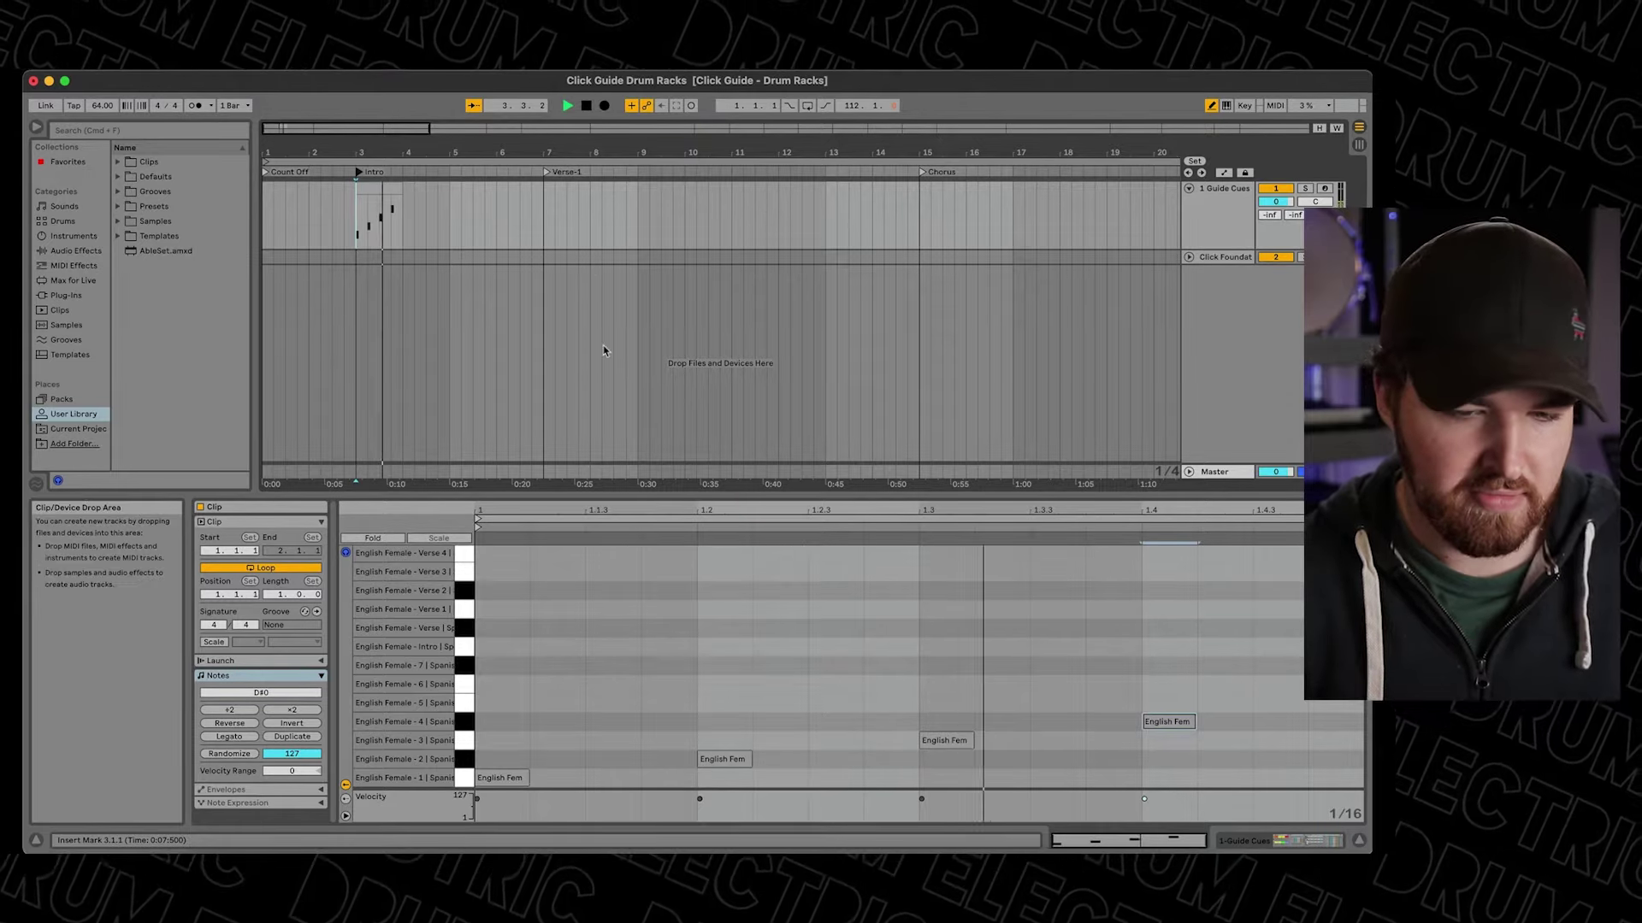
Stop playback, set the tempo to 120 BPM and play the count clip.
key("space")
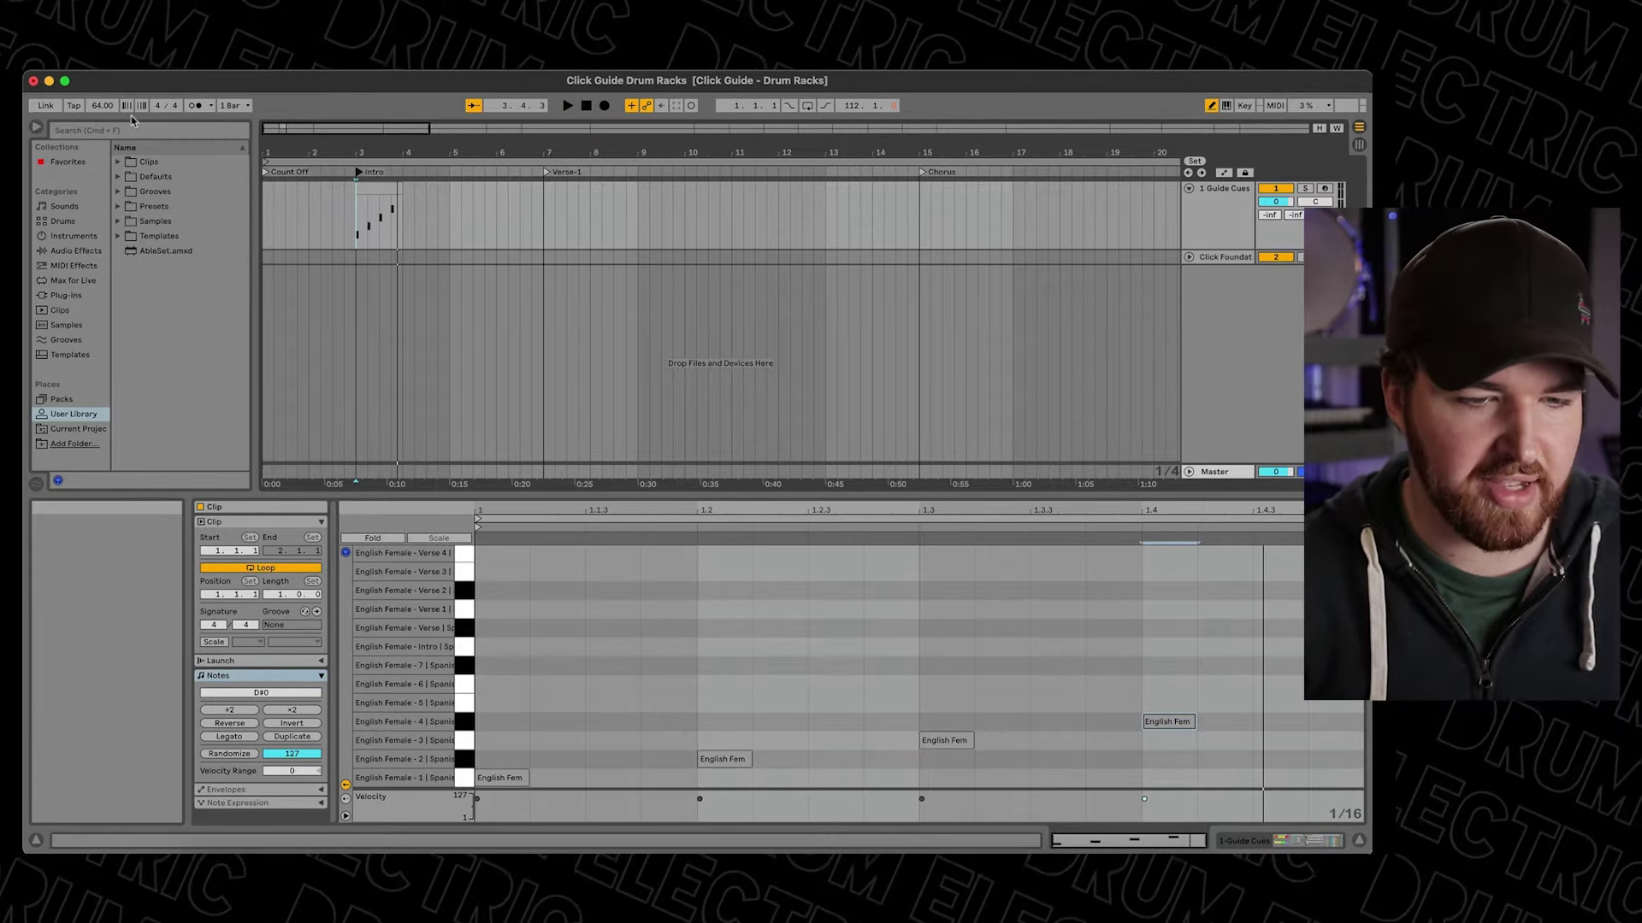
type("0")
key("Return")
key("space")
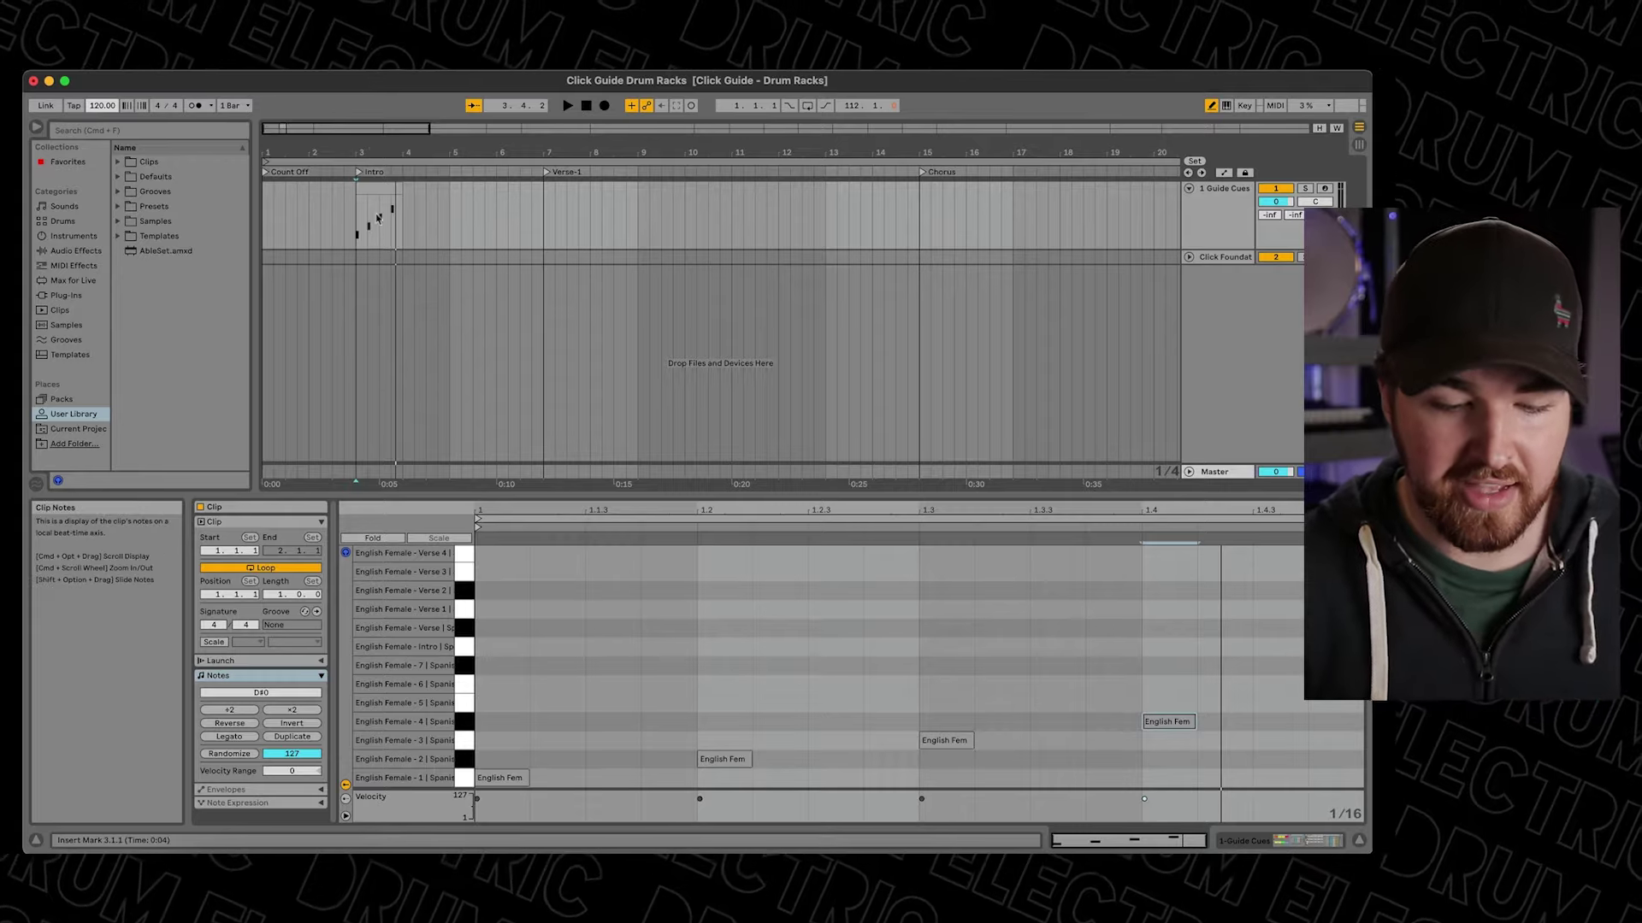
Stagger the Guide Cues rack's Portuguese and French chain zones at 2 and 3, and map the Chain selector to Preset 1.
left_click(1214, 214)
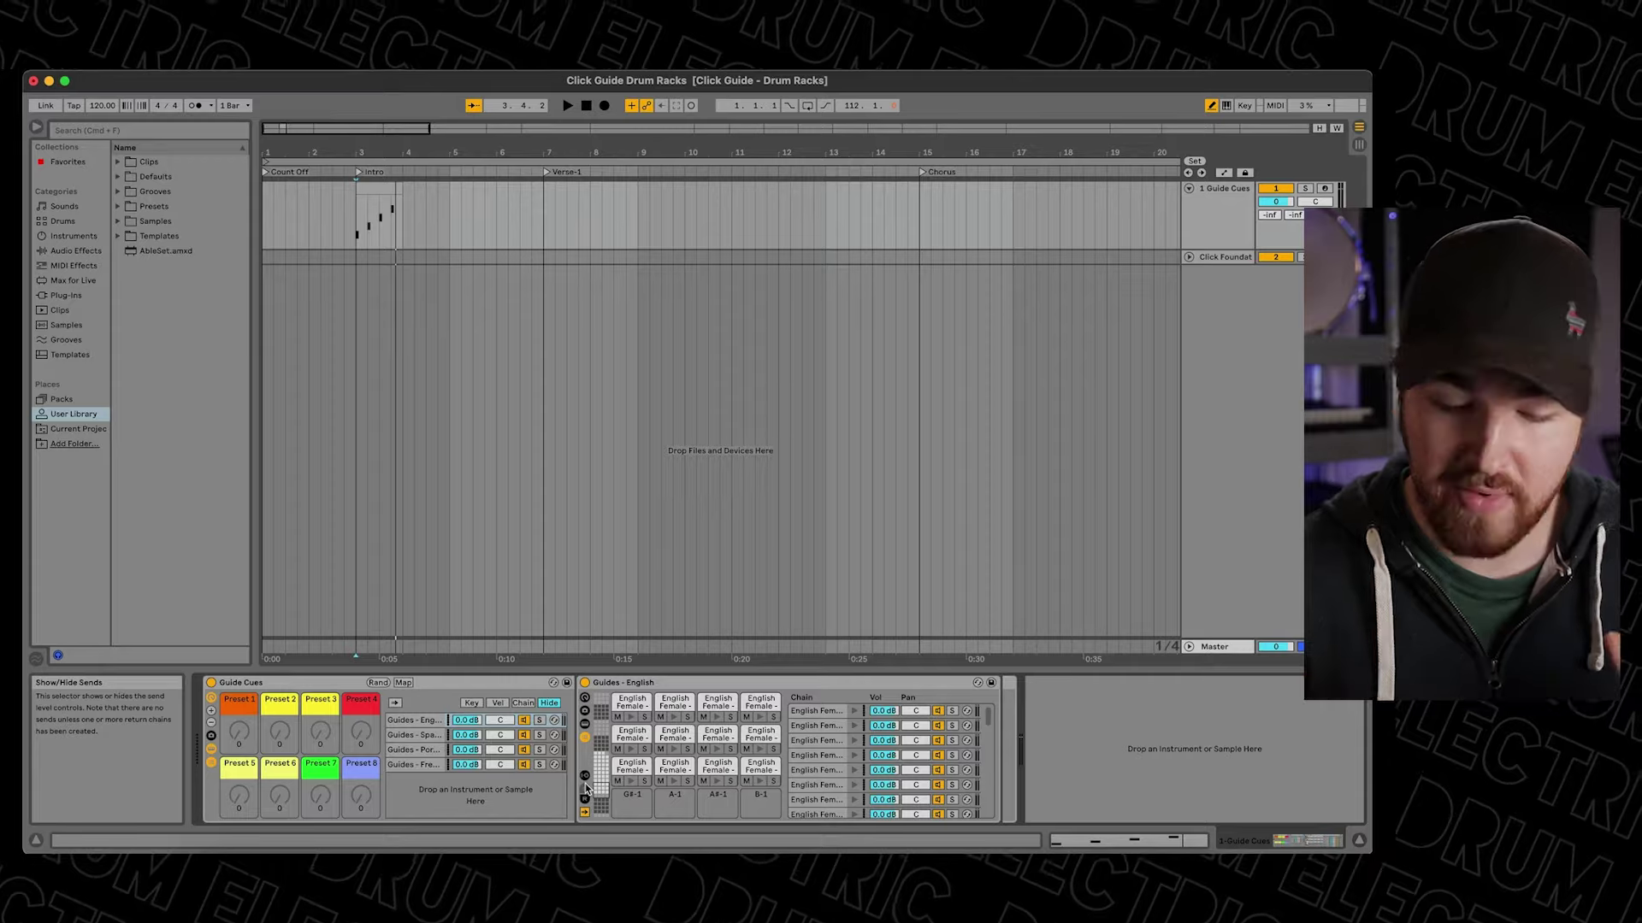
left_click(523, 704)
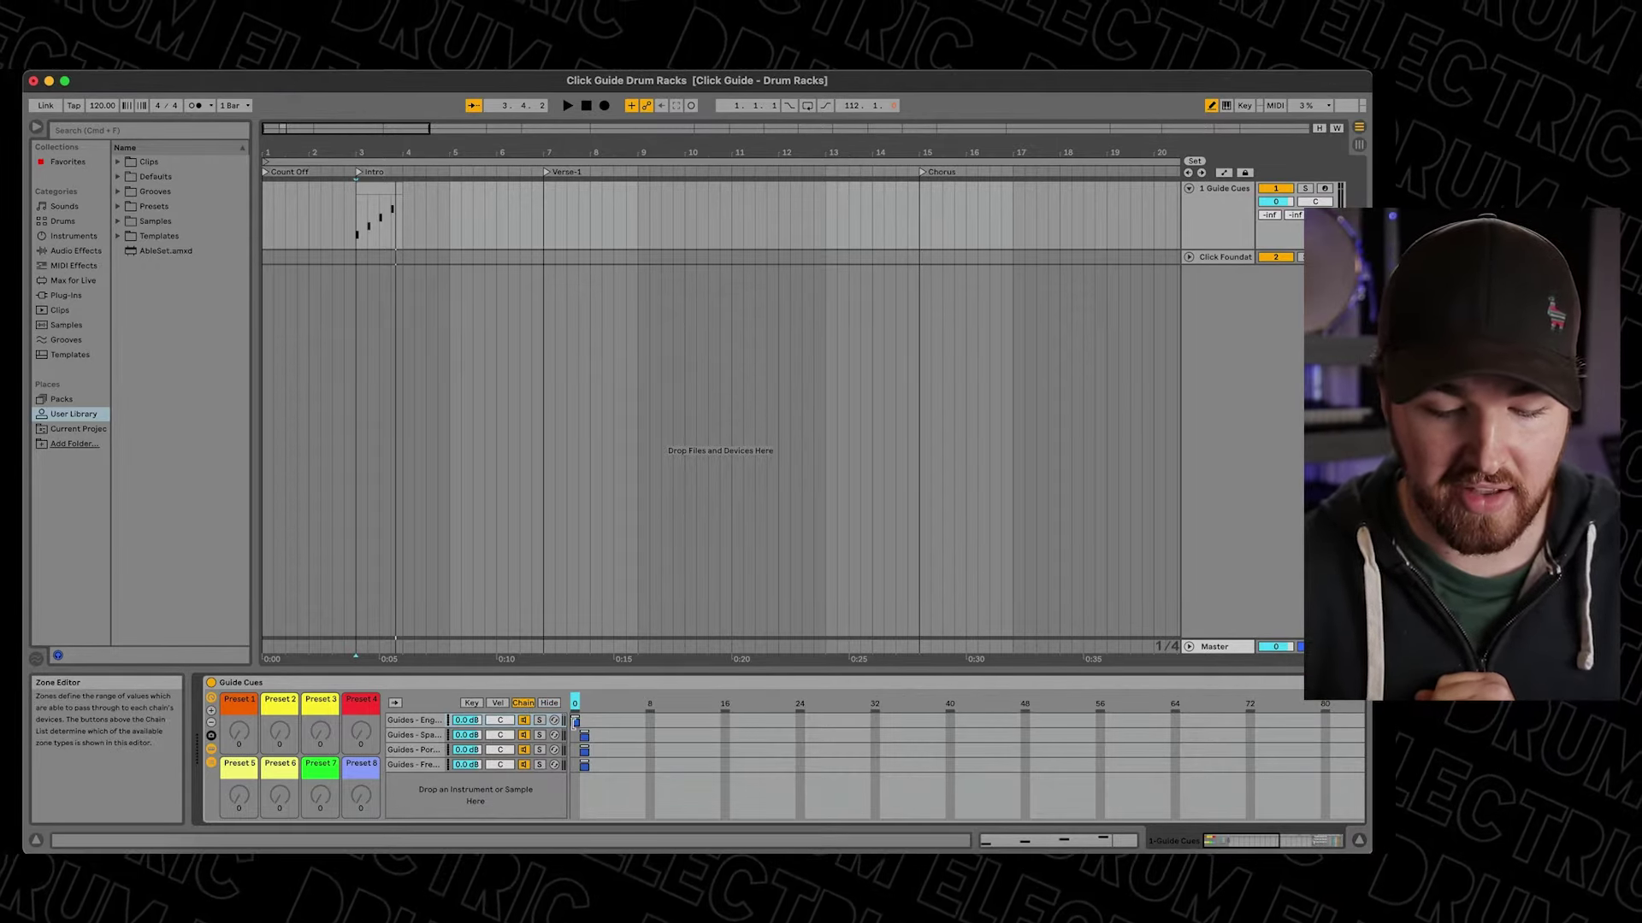
left_click_drag(584, 752, 603, 765)
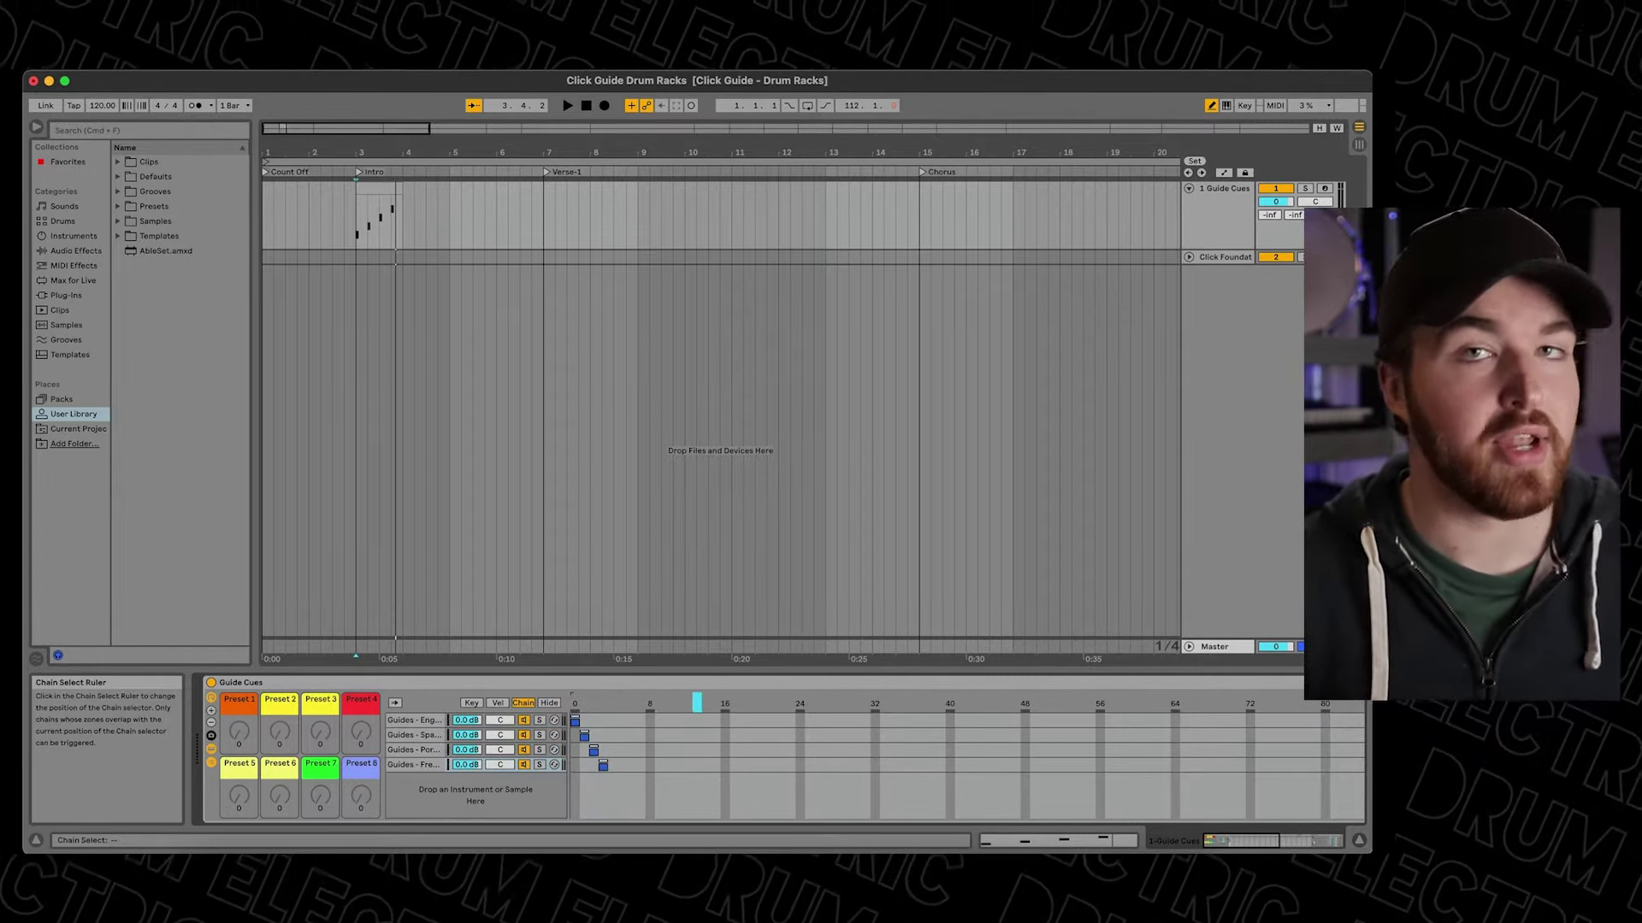
right_click(577, 702)
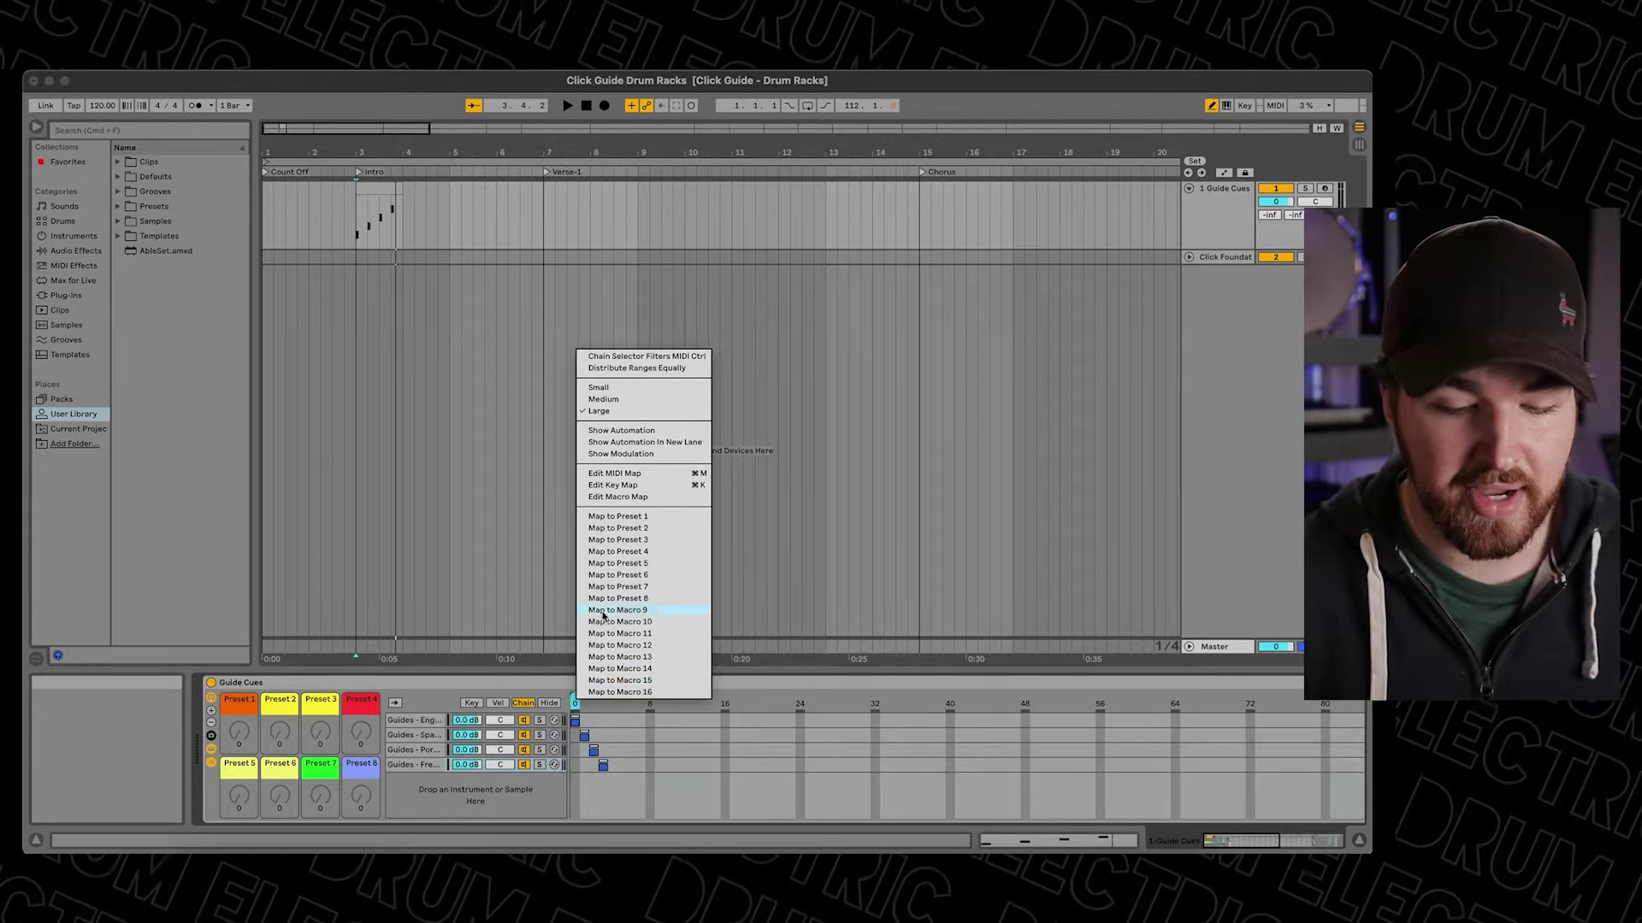
left_click(644, 519)
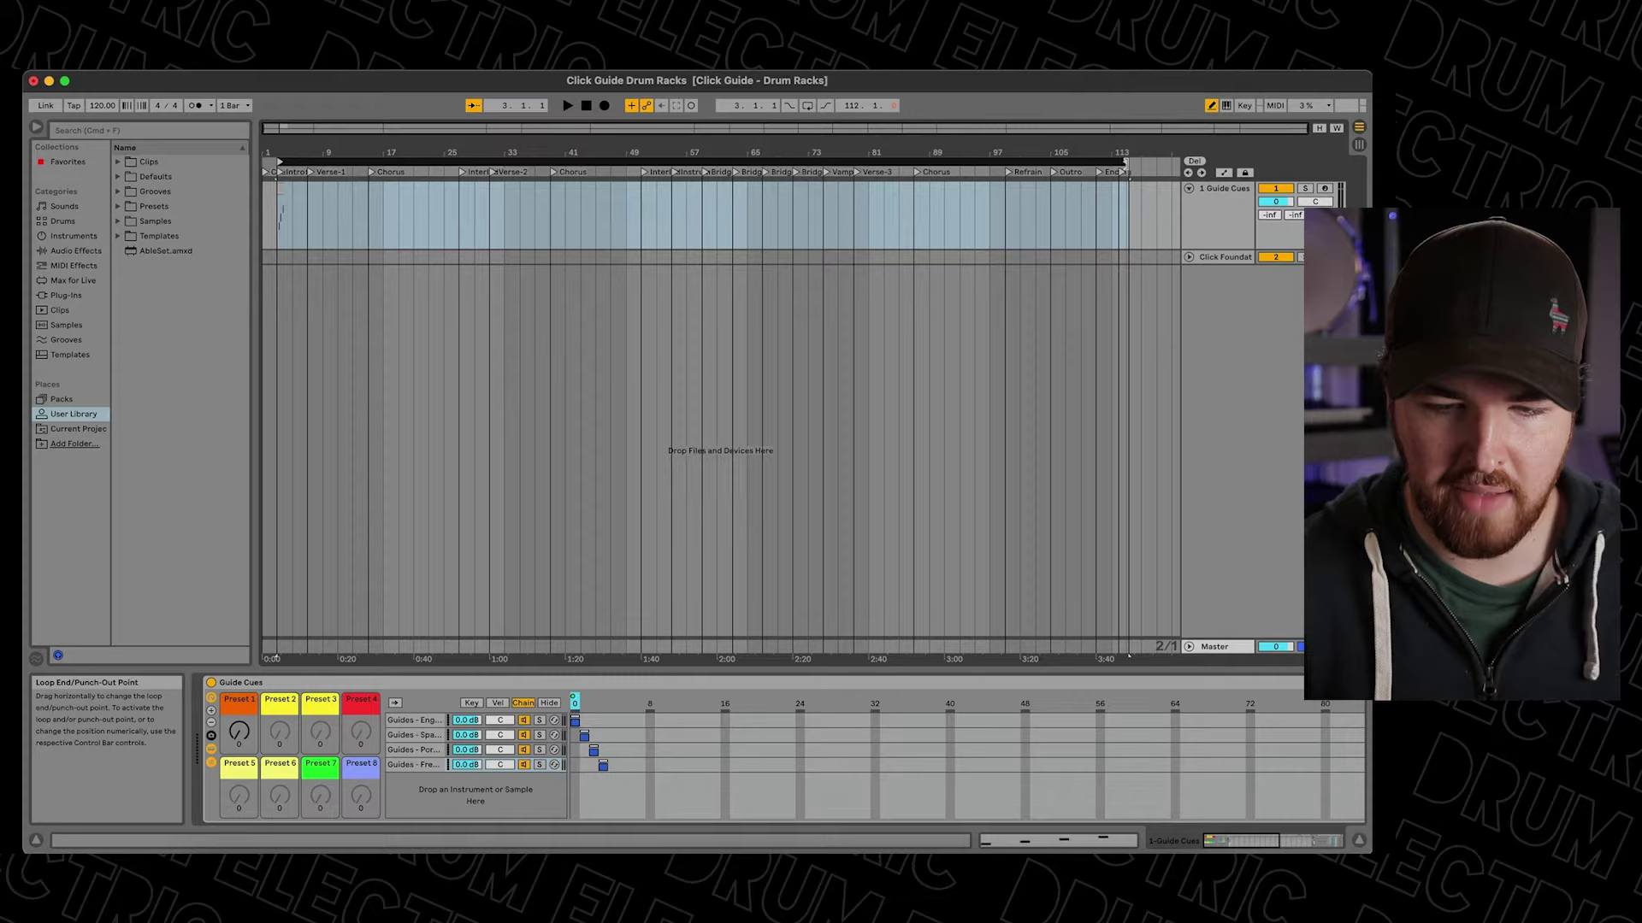
Loop the one-bar count clip at the Intro marker and start playback.
left_click_drag(1115, 161, 278, 155)
scroll(289, 214, "up", 8)
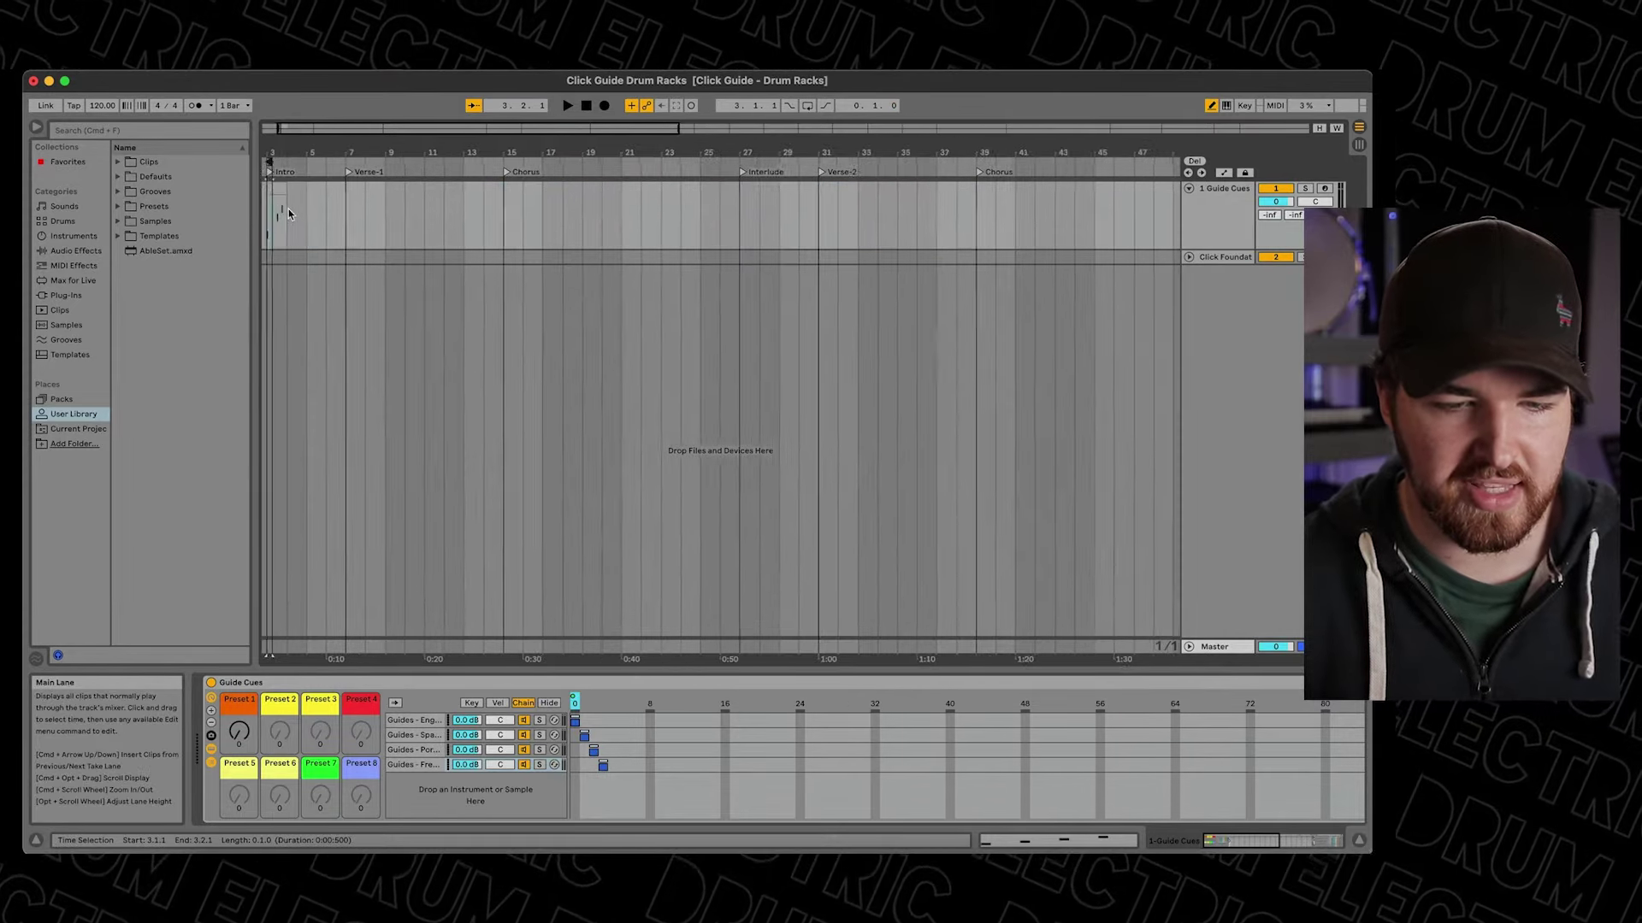
scroll(289, 214, "left", 4)
key("space")
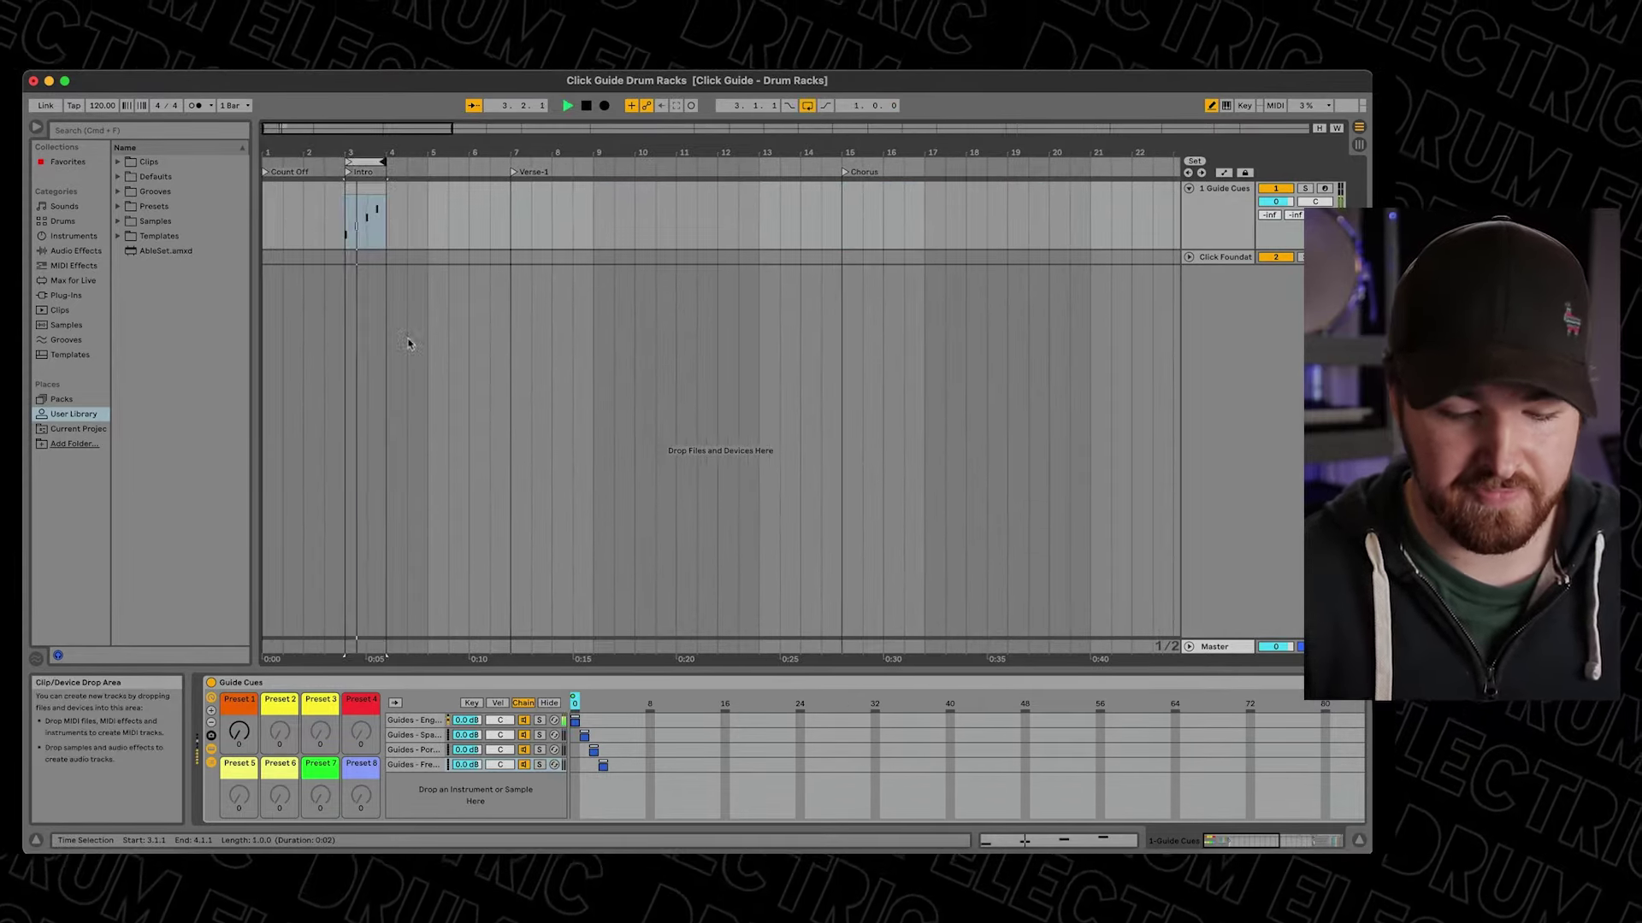
Audition the Spanish, Portuguese and French guides by setting Preset 1 to 1, 2 and 3, and hide the Guide Cues rack's chain list.
left_click(240, 744)
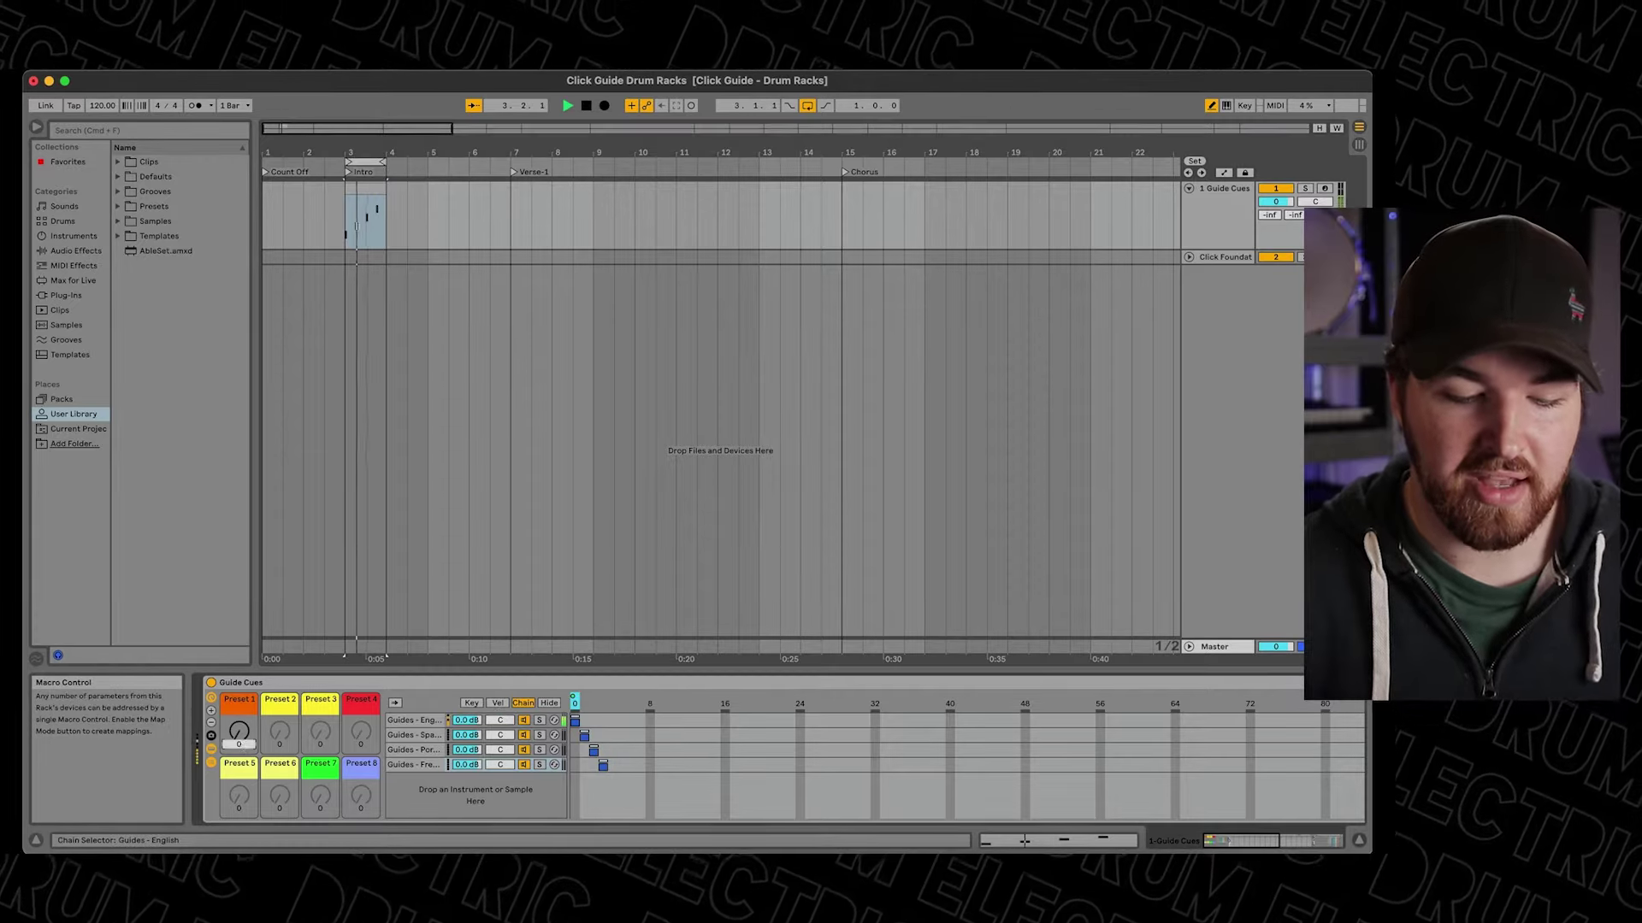
type("1")
key("Return")
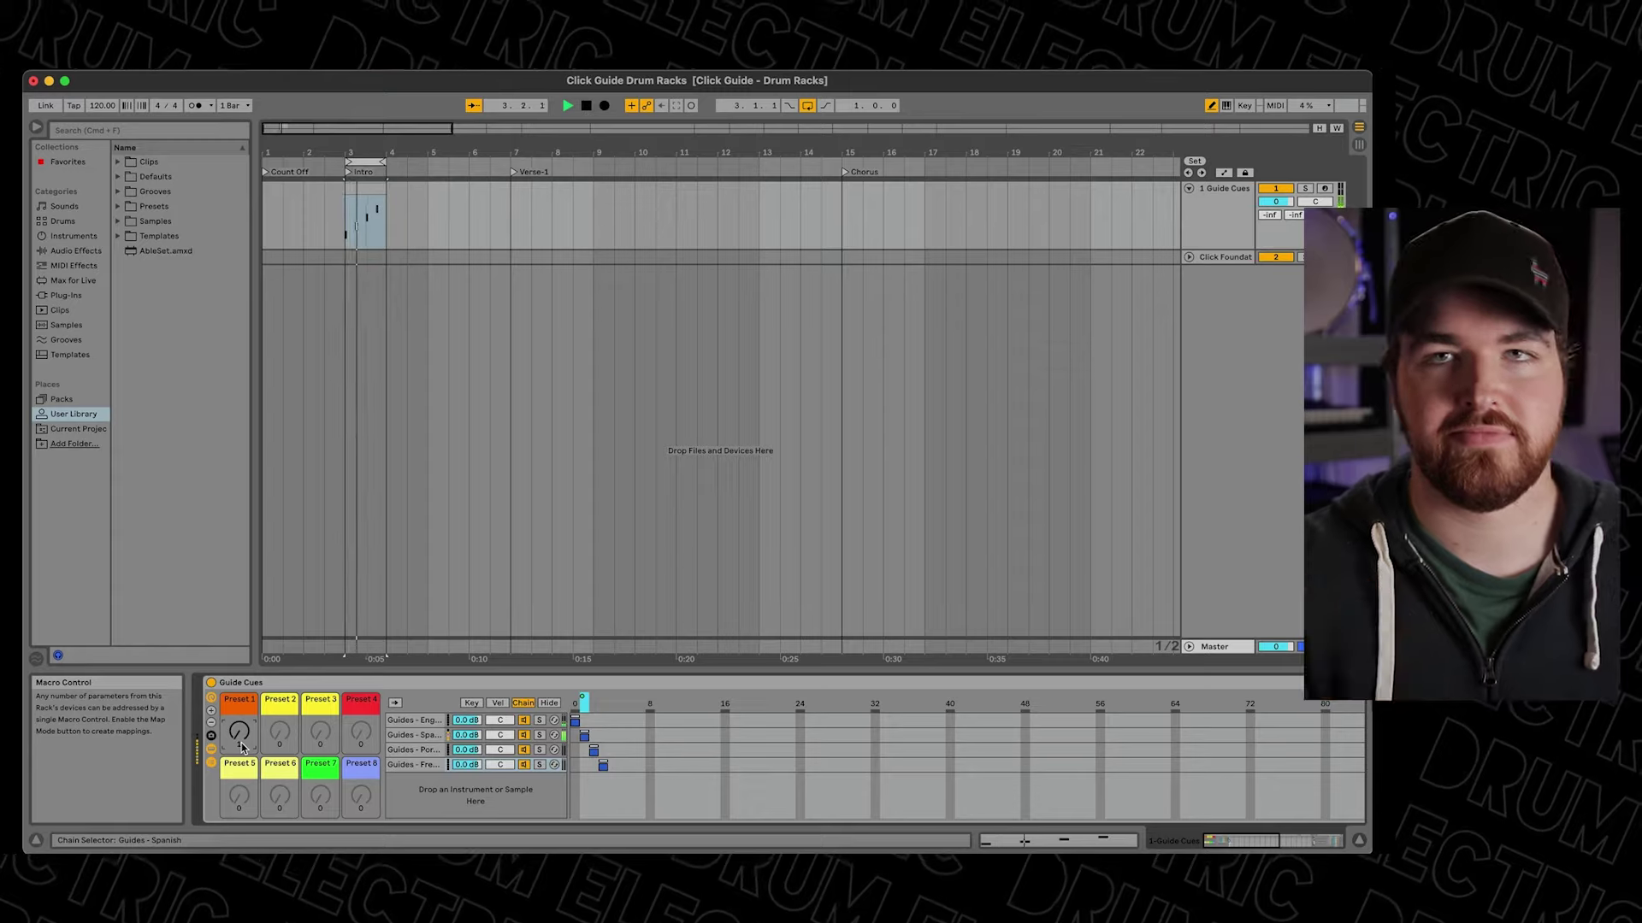
left_click(240, 744)
type("2")
key("Return")
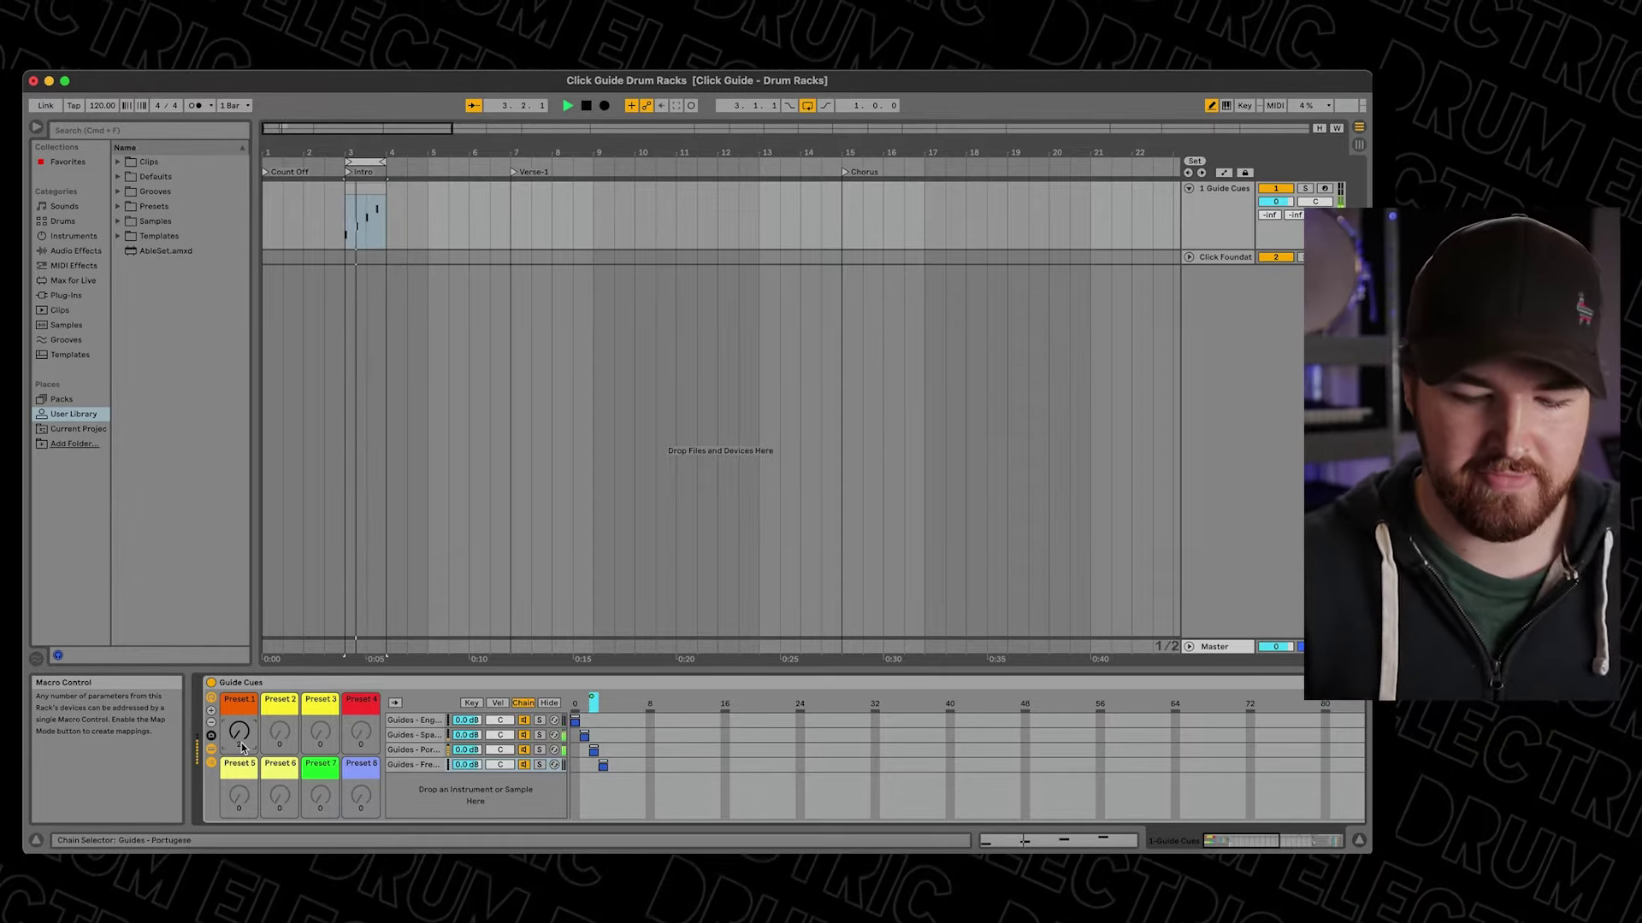
left_click(240, 744)
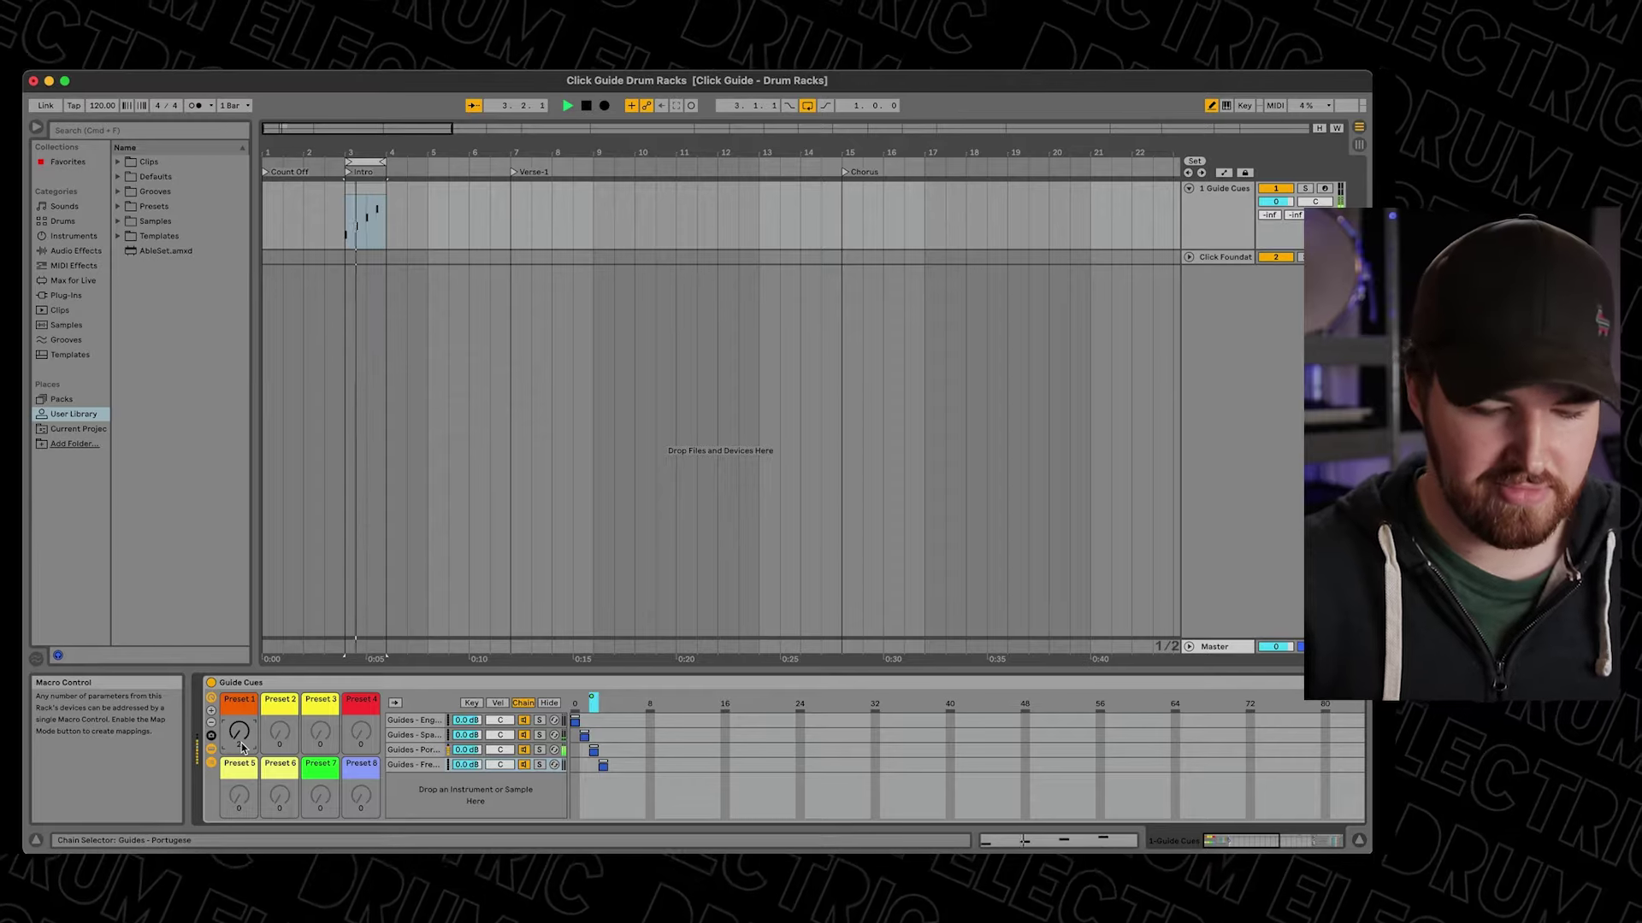
type("3")
key("Return")
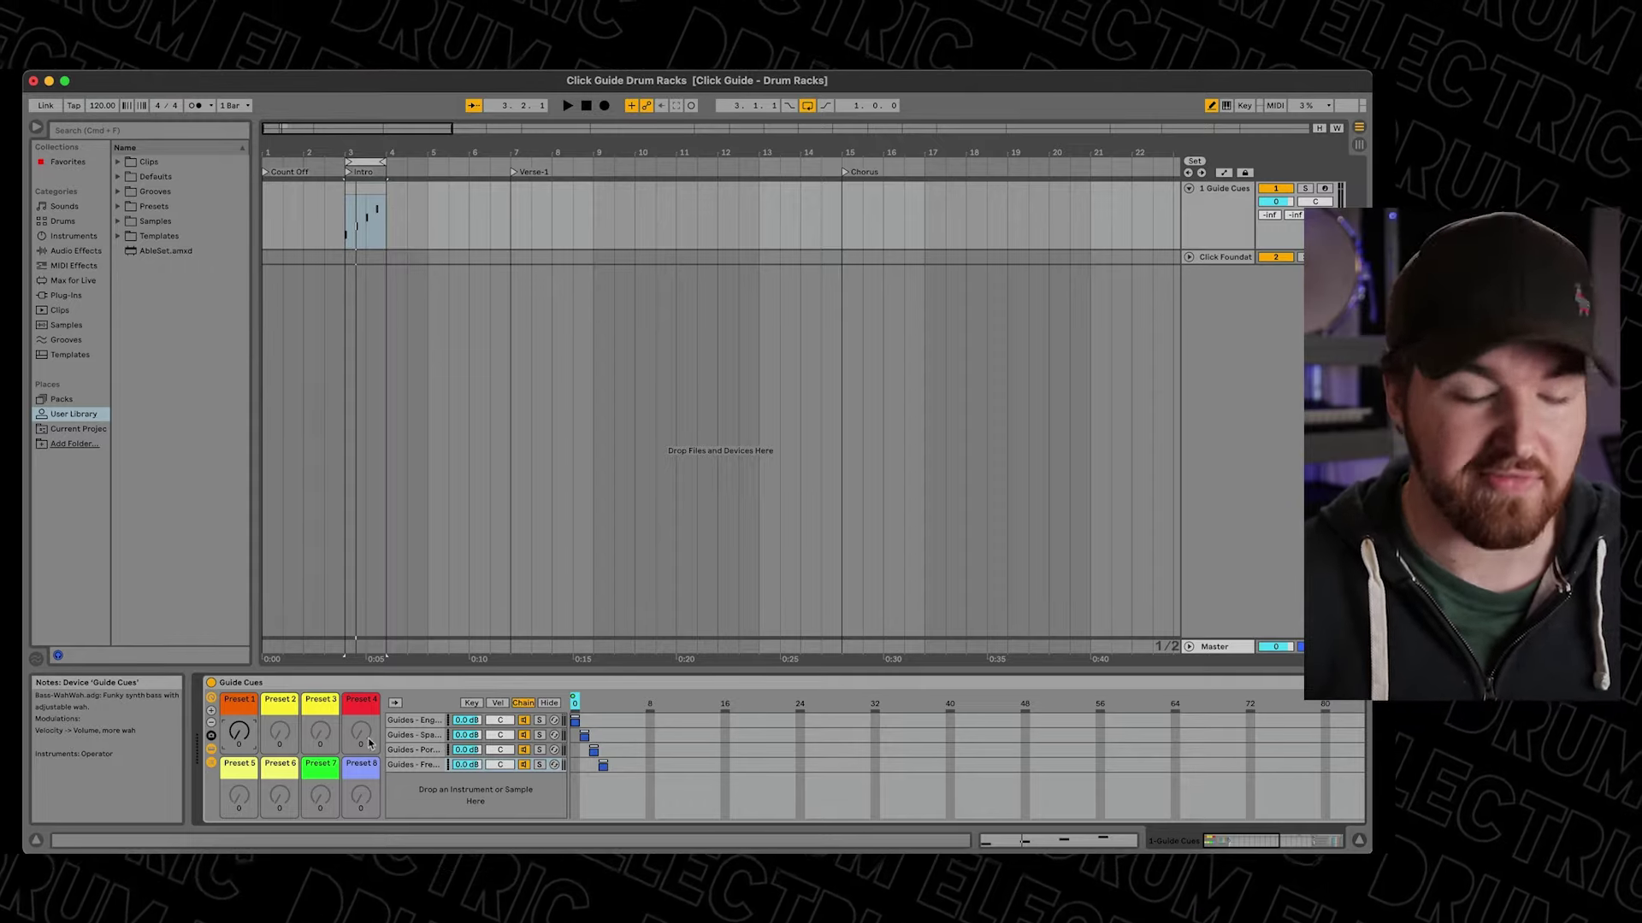
left_click(212, 762)
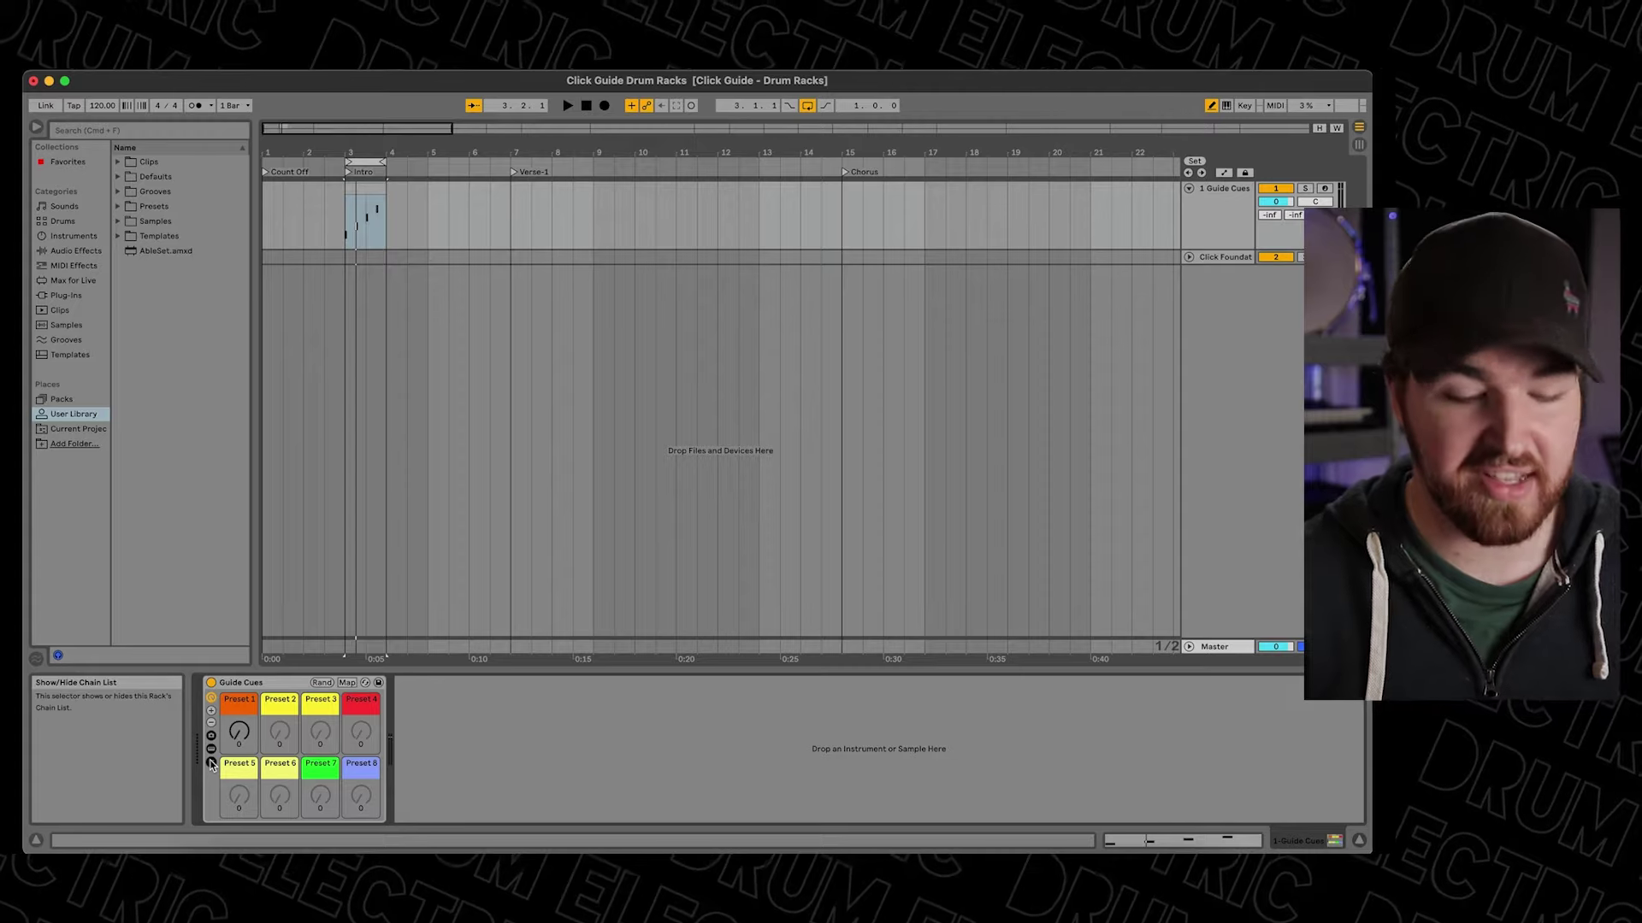
Save the Guide Cues rack as a preset named Cues Device and move it to the top level of the User Library.
left_click(378, 683)
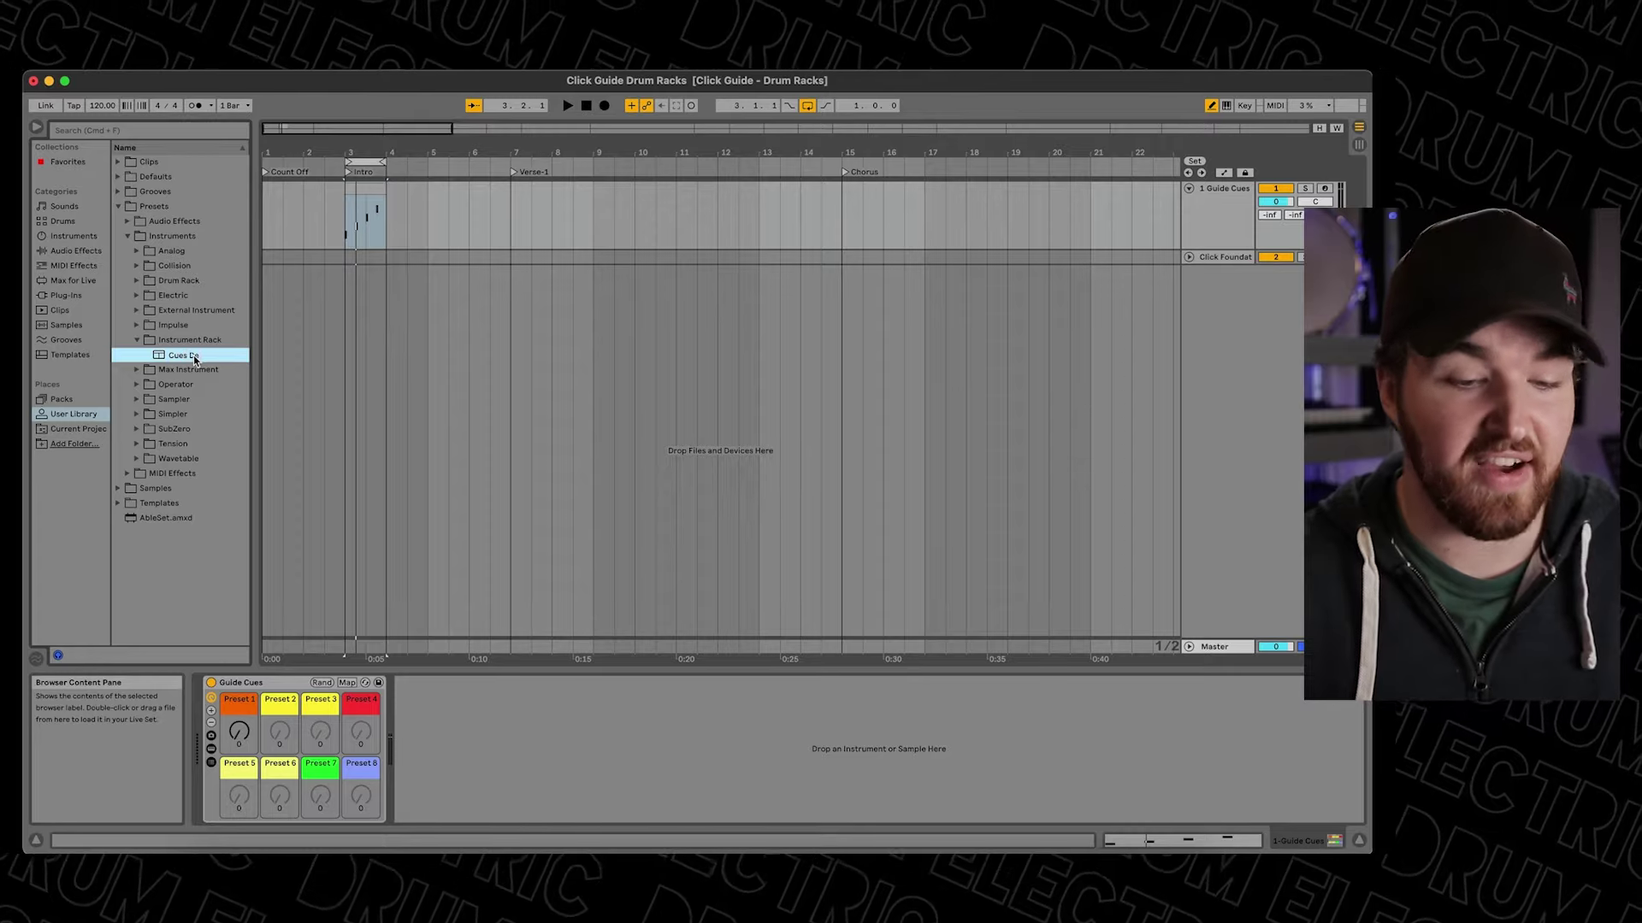
type("Cues Device")
key("Return")
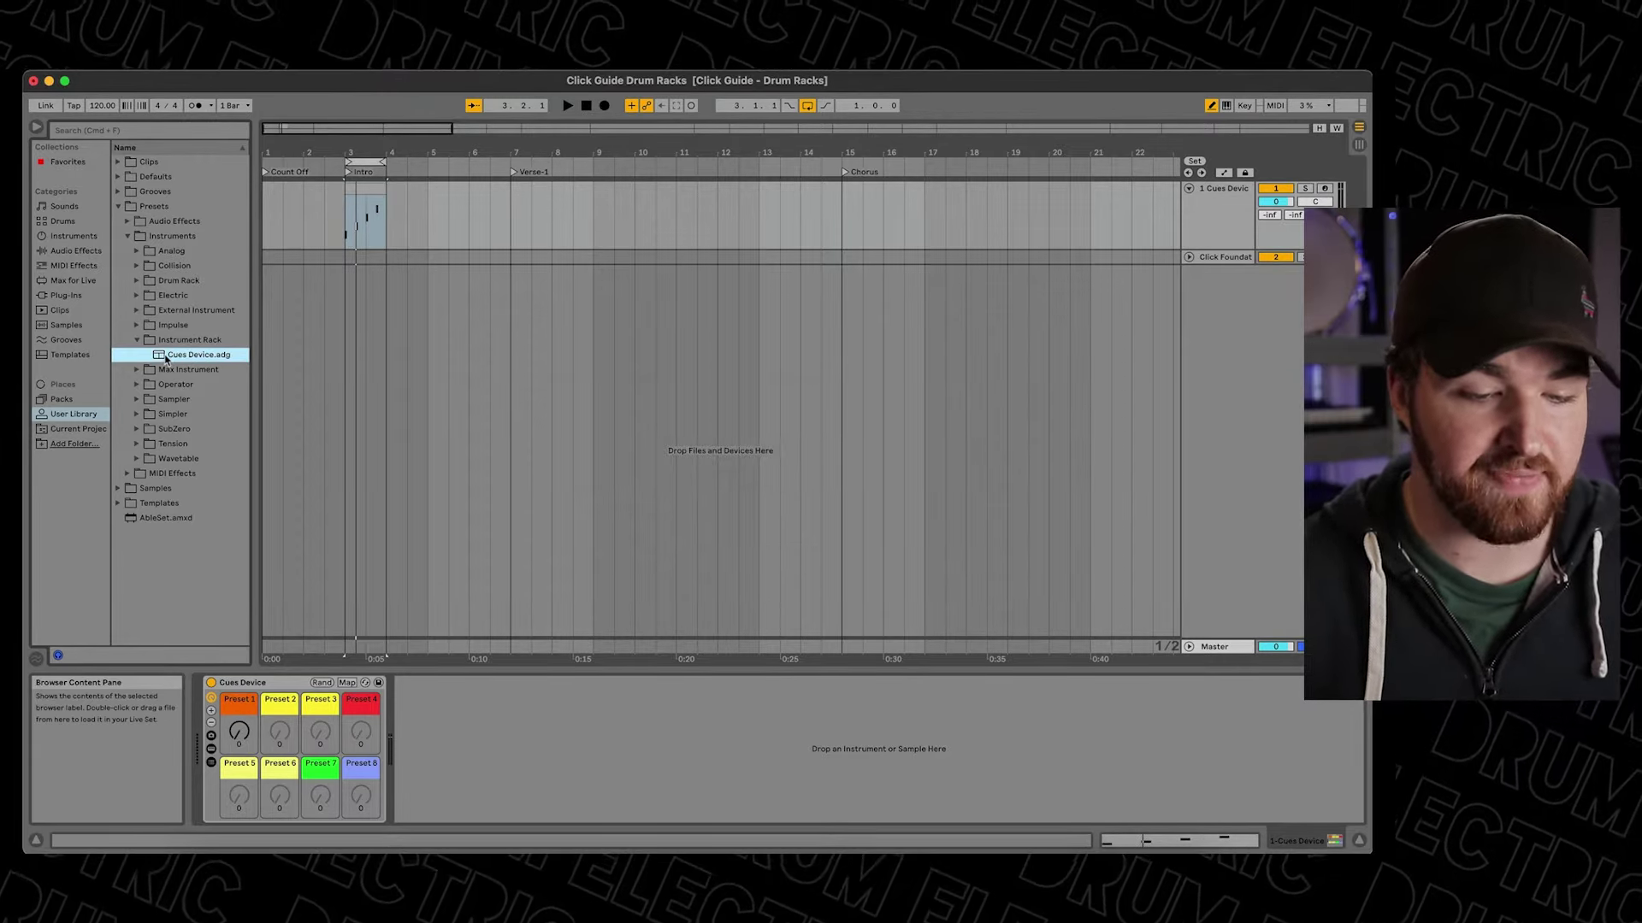
left_click_drag(229, 448, 168, 544)
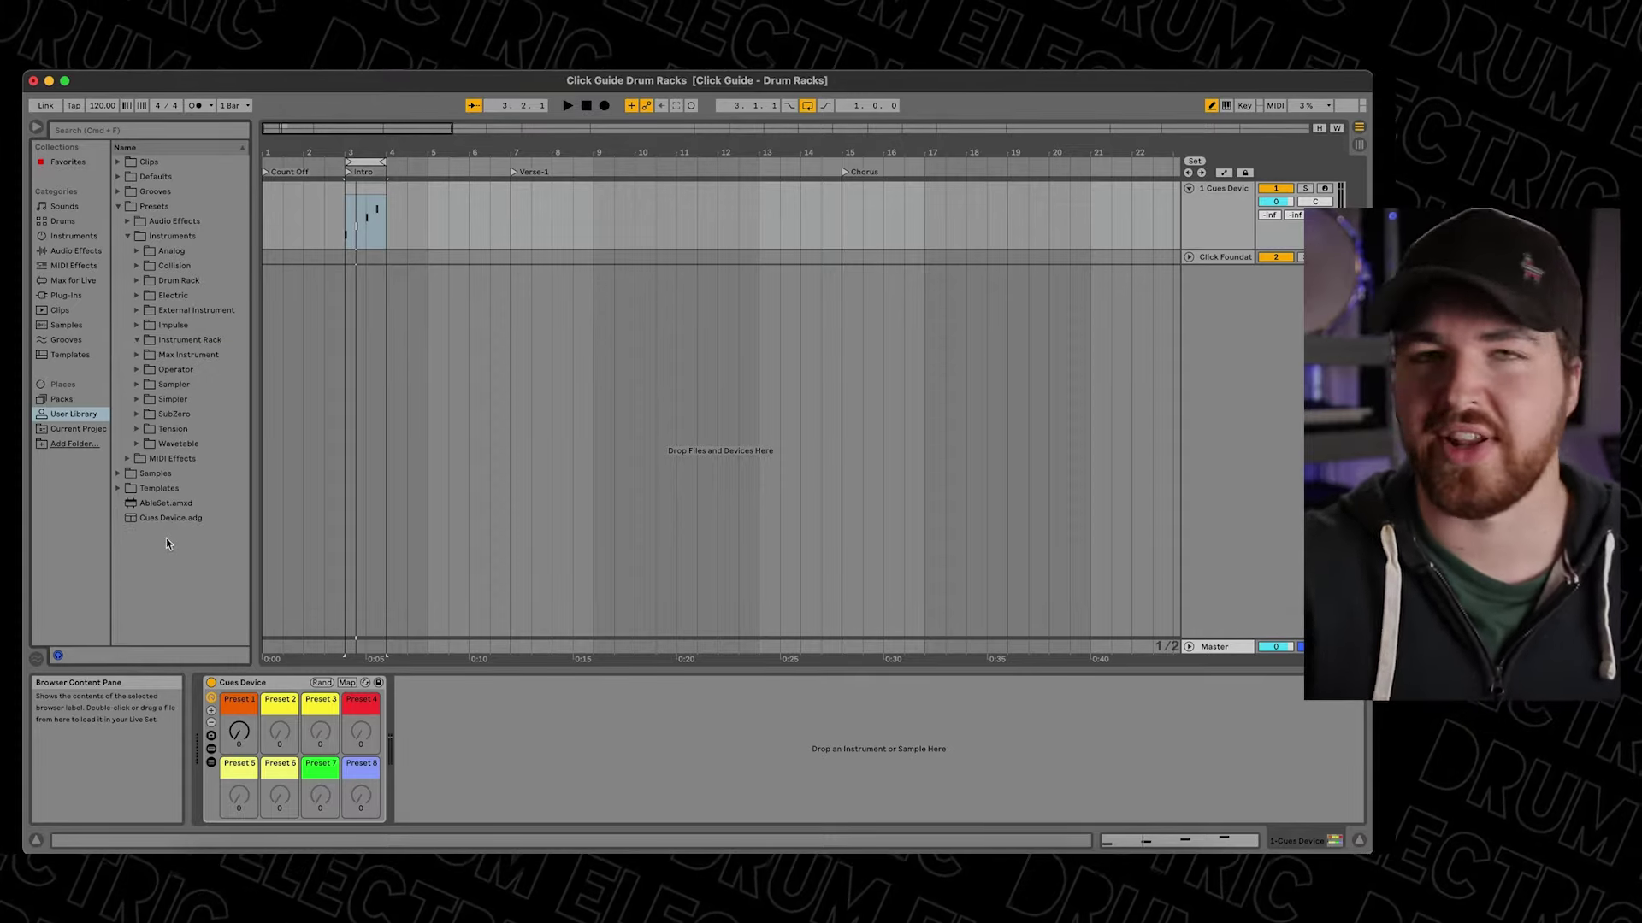
Export the Intro count clip as Cues MIDI.mid and place it in the User Library folder using Finder.
left_click(360, 191)
right_click(360, 192)
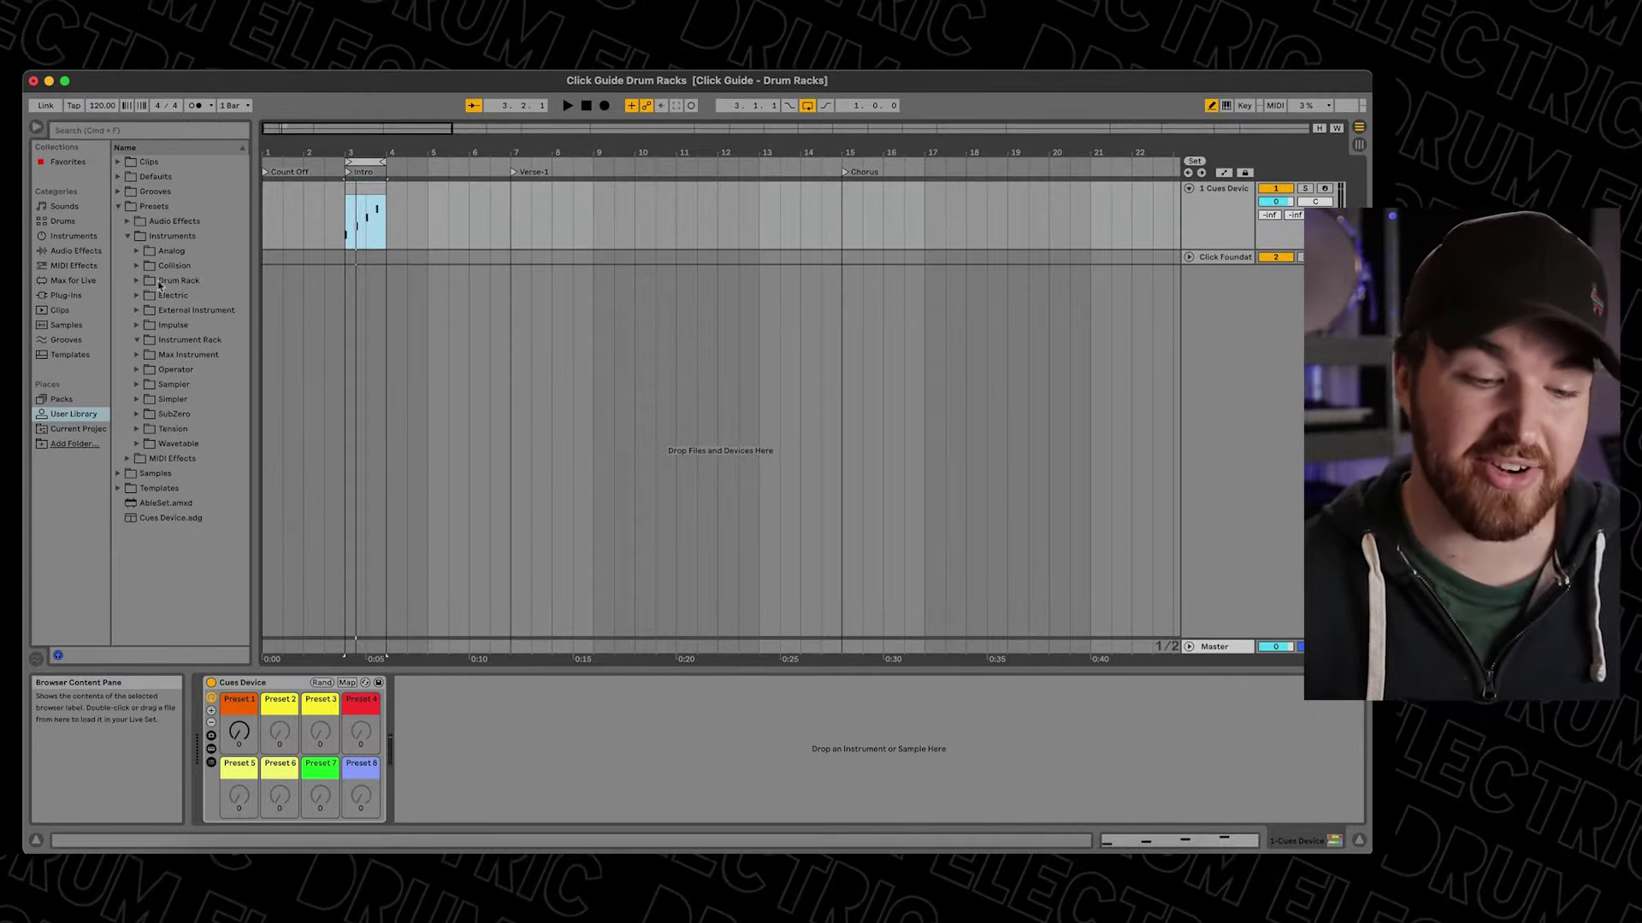
right_click(91, 416)
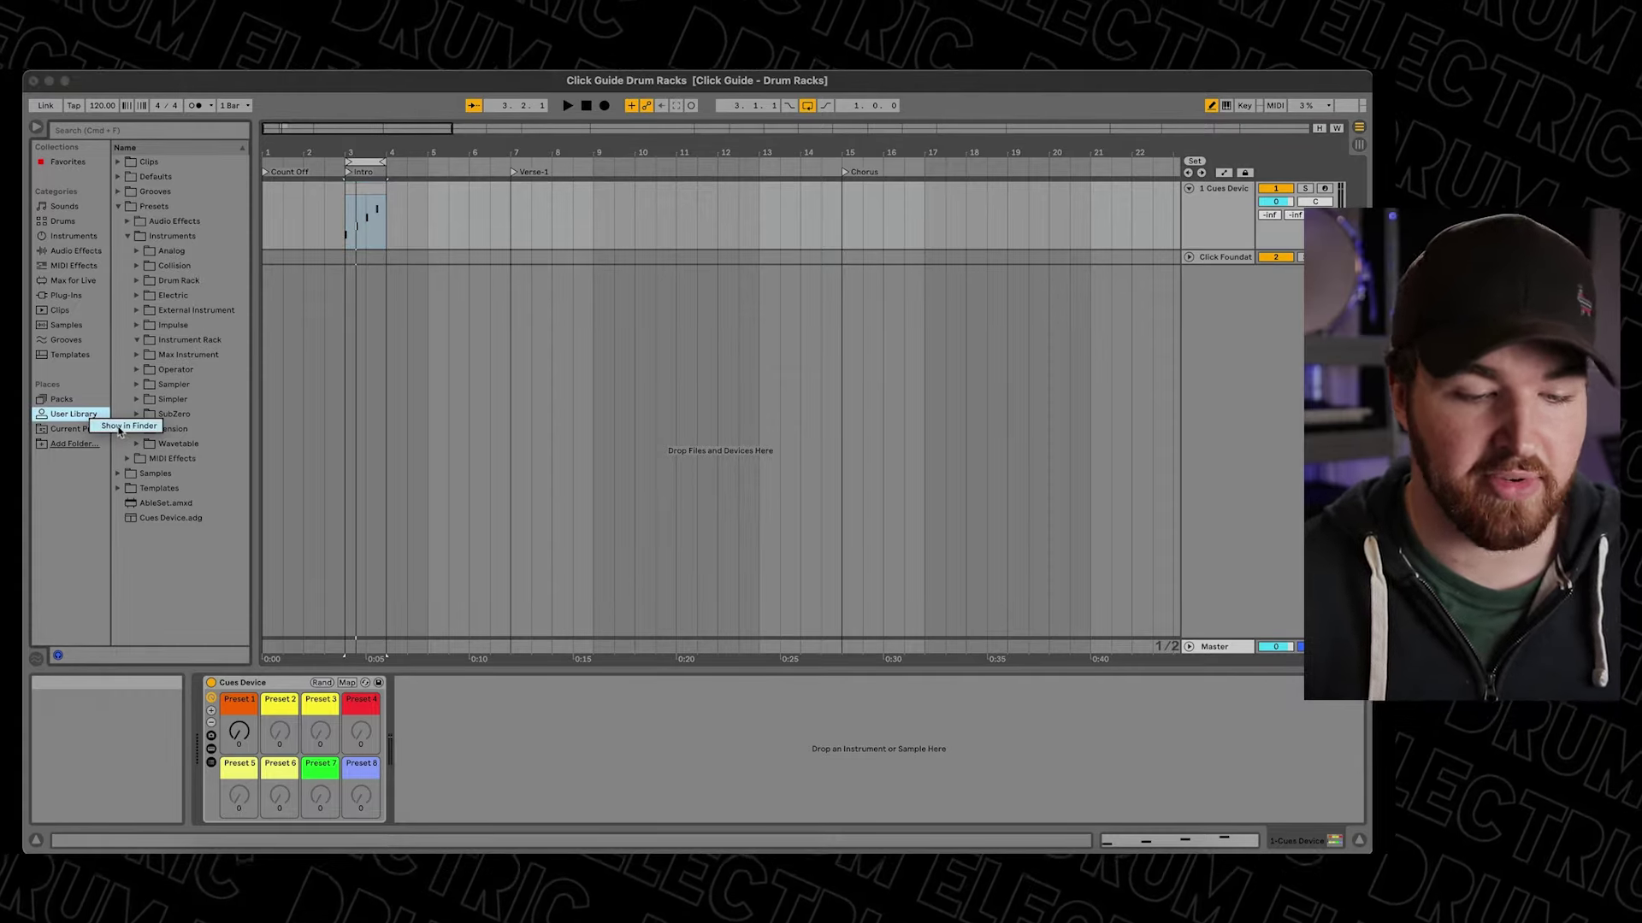
left_click(120, 427)
left_click_drag(977, 332, 565, 244)
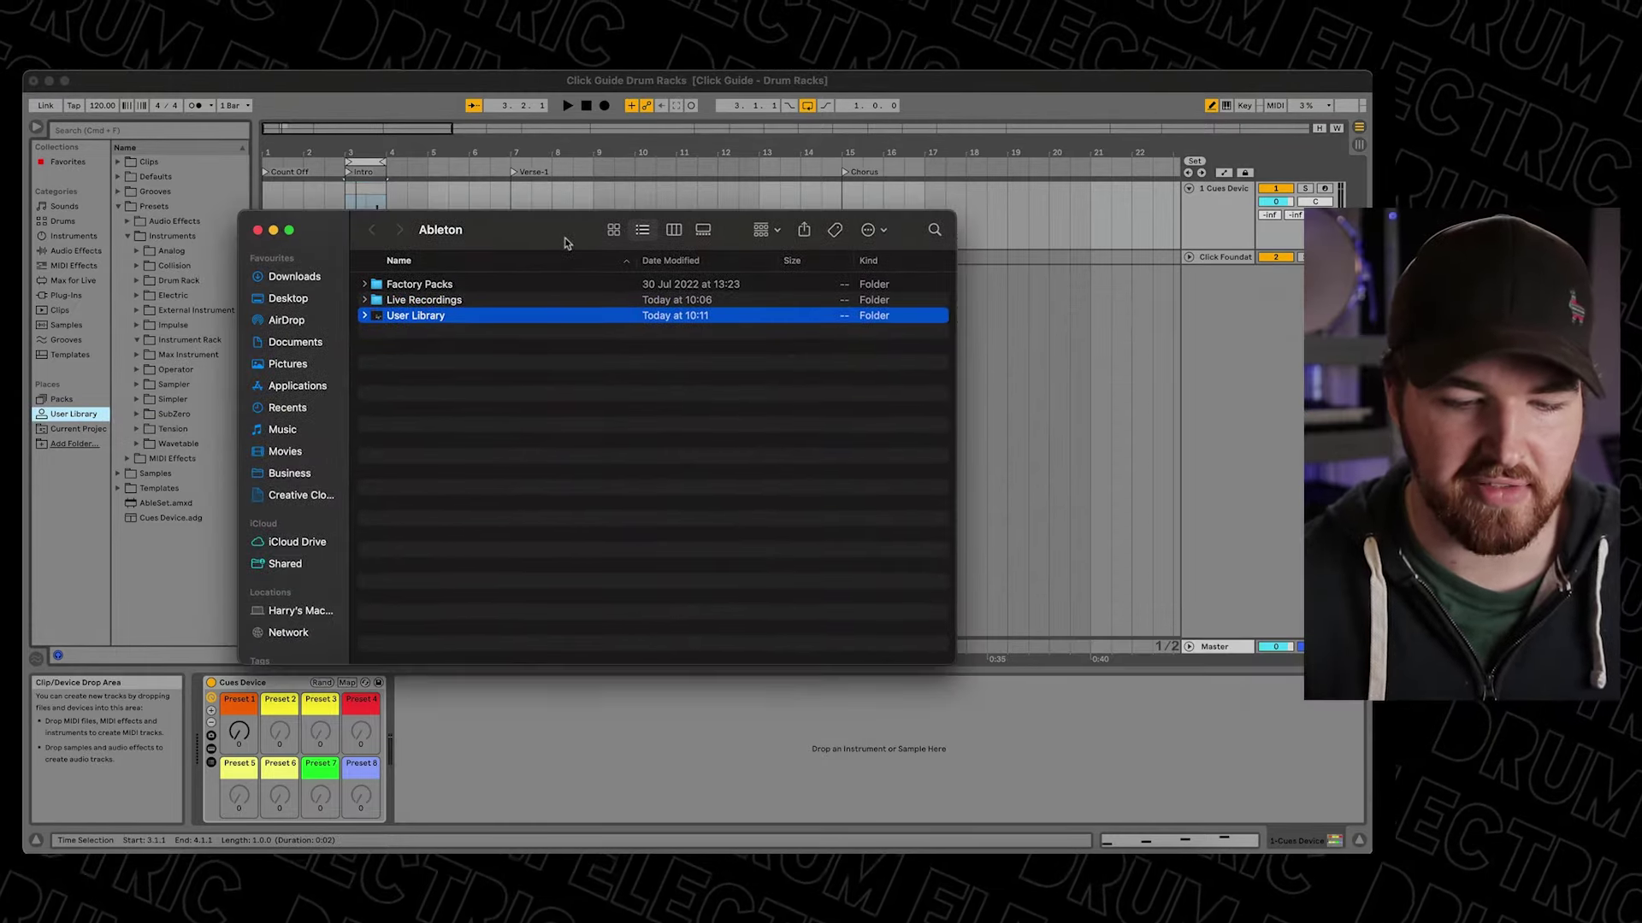
double_click(461, 322)
left_click_drag(904, 761, 571, 494)
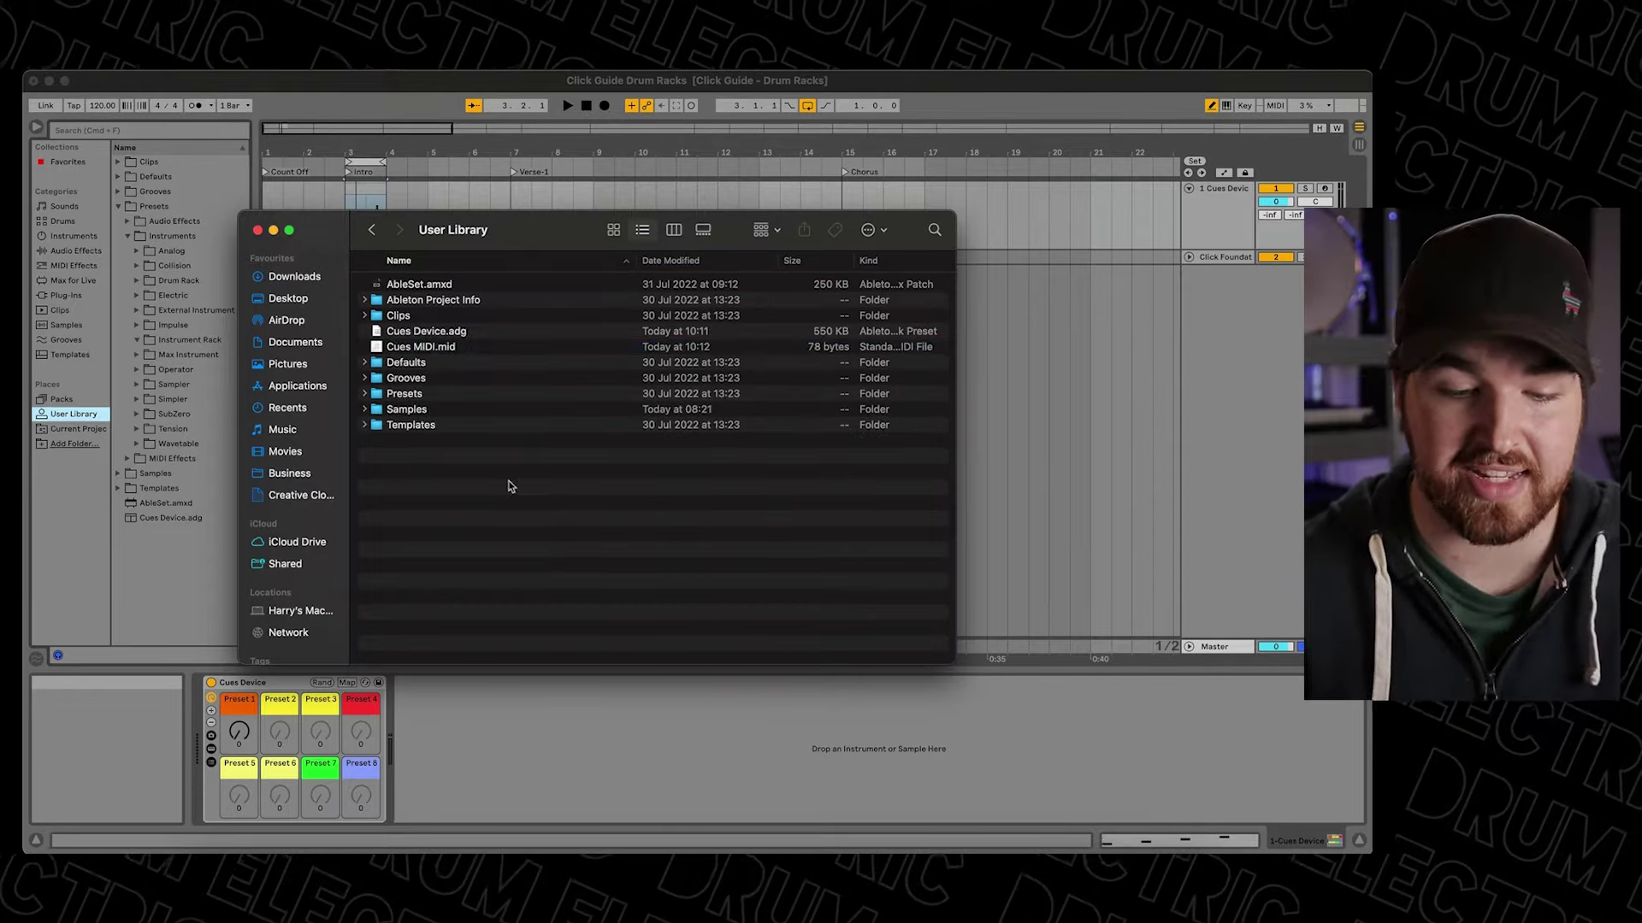
left_click(164, 532)
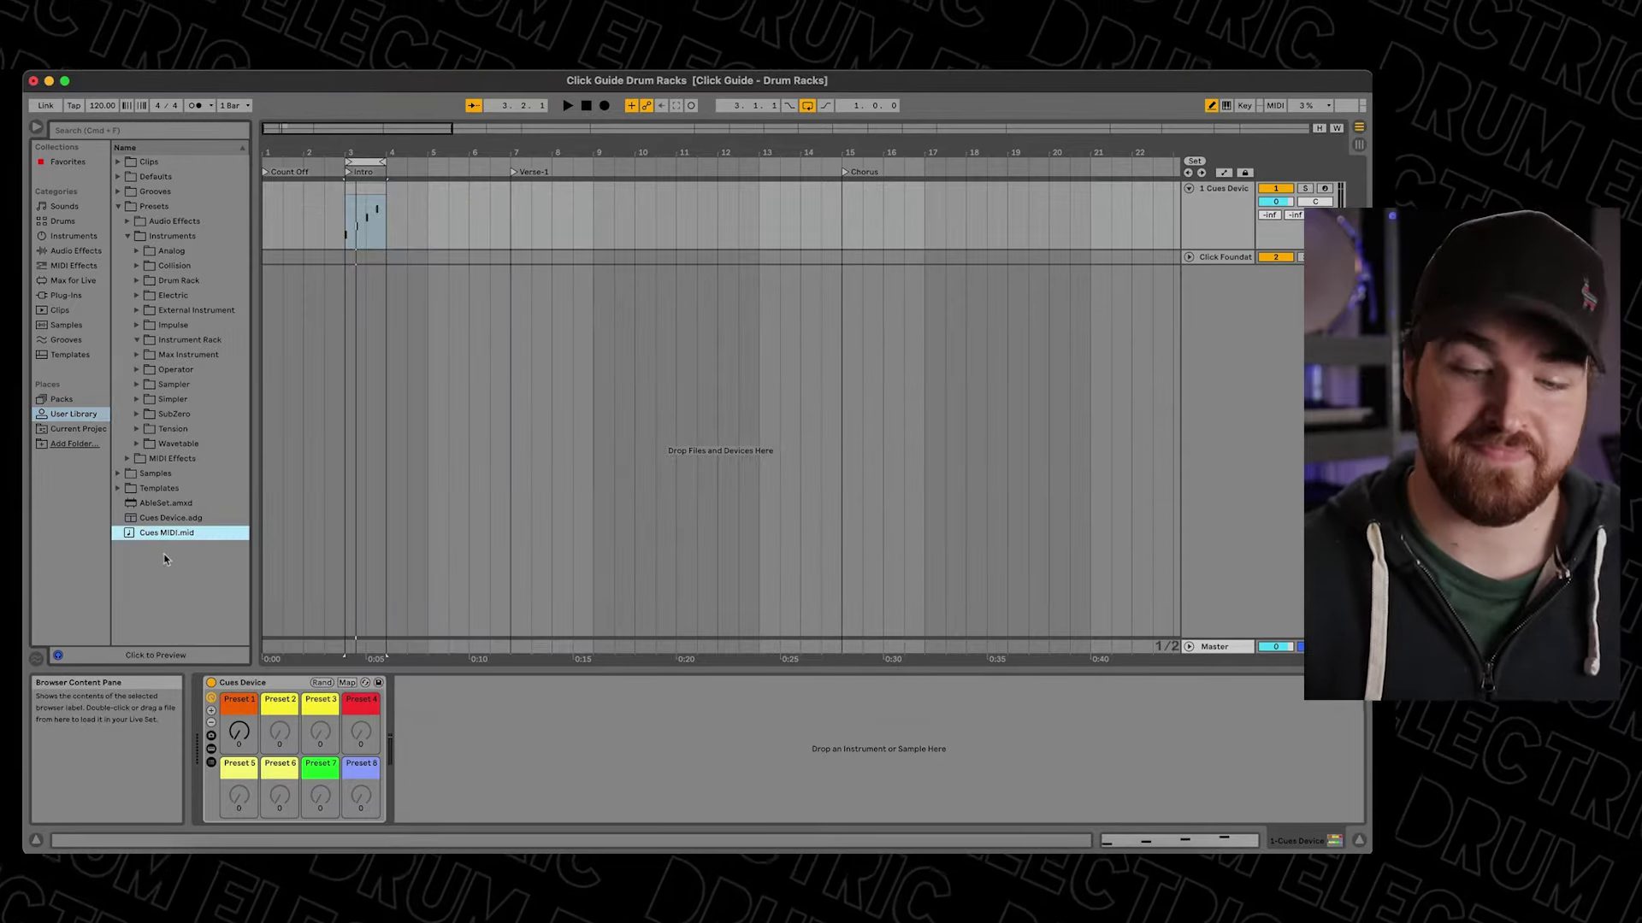
Delete the Intro count clip, and place Cues MIDI.mid on the Cues Device track at the Verse-1 marker for playback.
left_click(369, 188)
key("Delete")
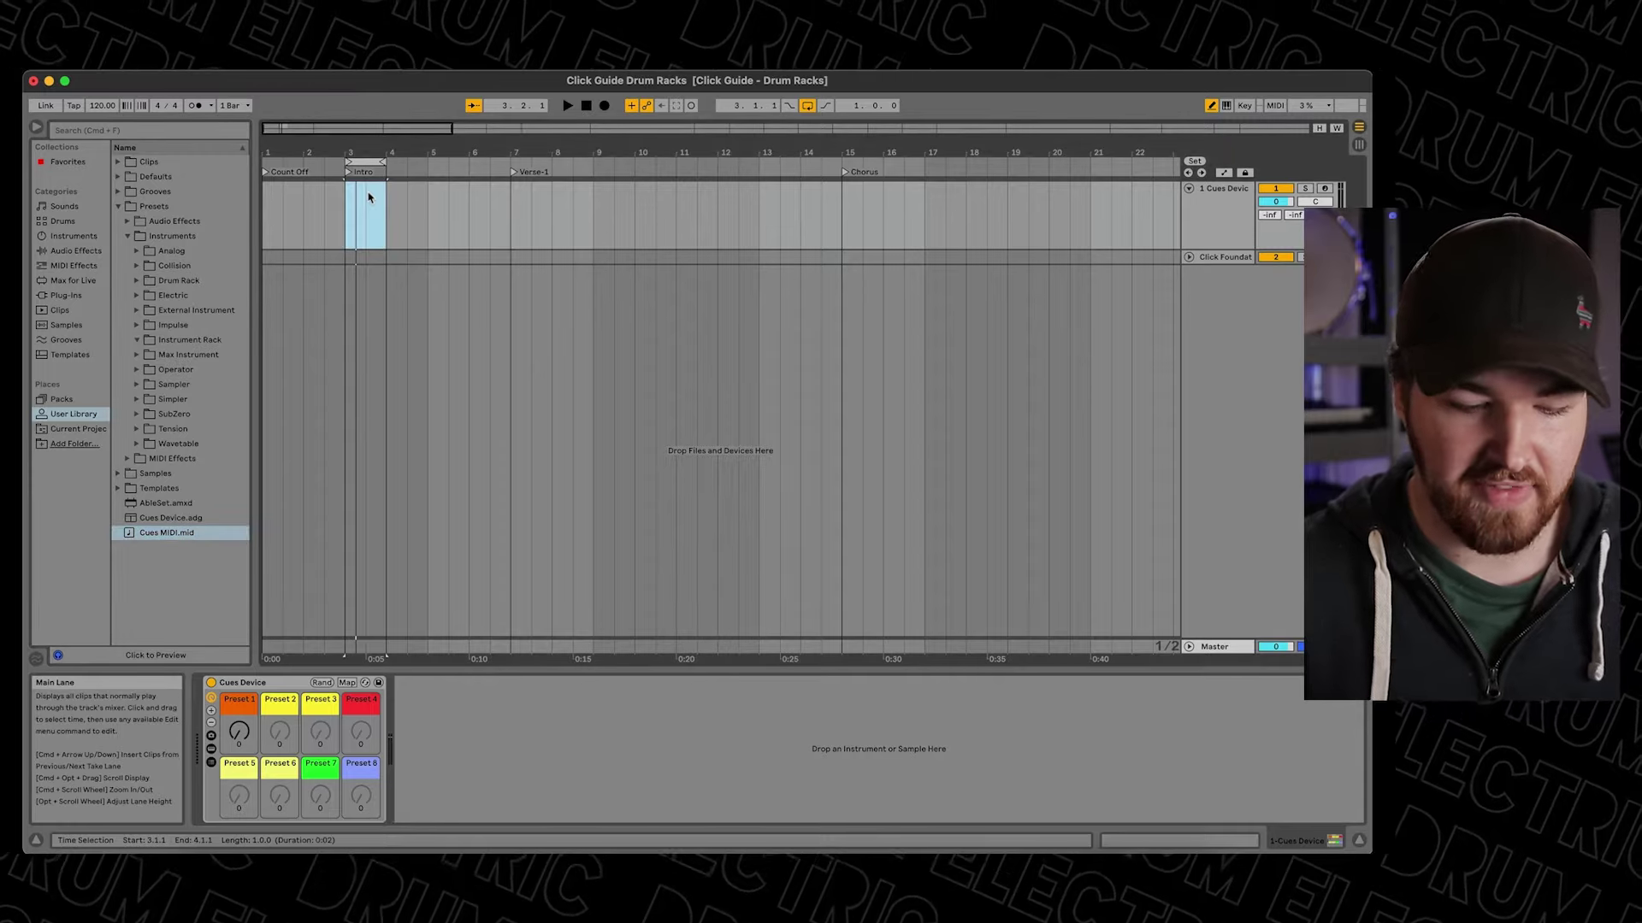
left_click(397, 290)
left_click_drag(171, 533, 514, 221)
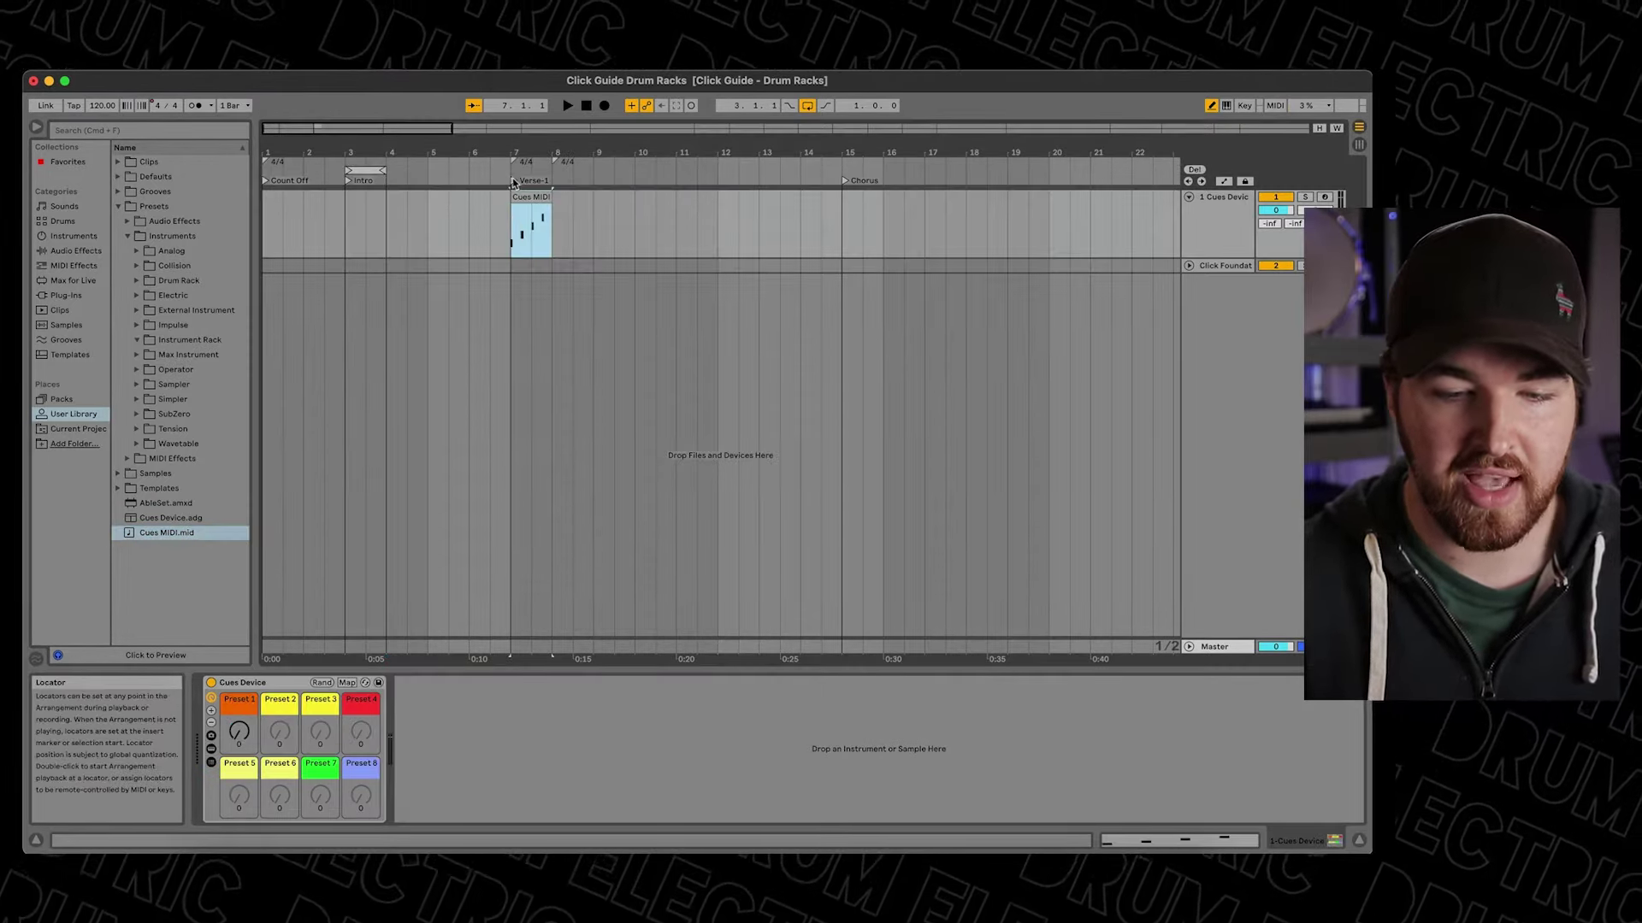
double_click(512, 179)
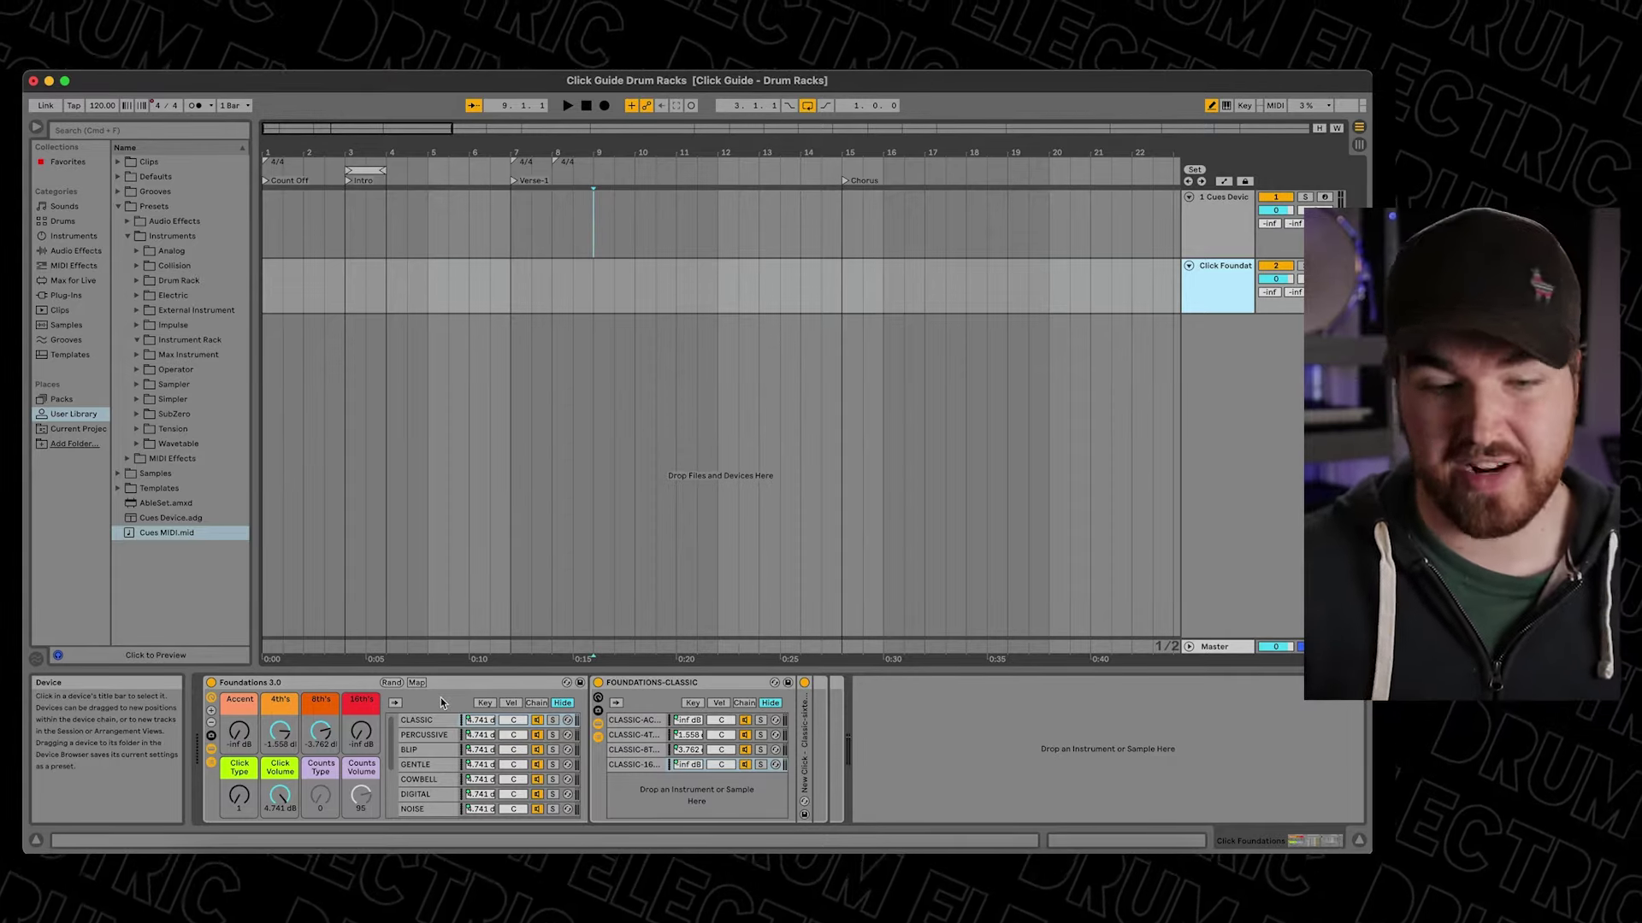
Insert an empty one-bar MIDI clip on the Click Foundations track at the Intro marker.
left_click(347, 280)
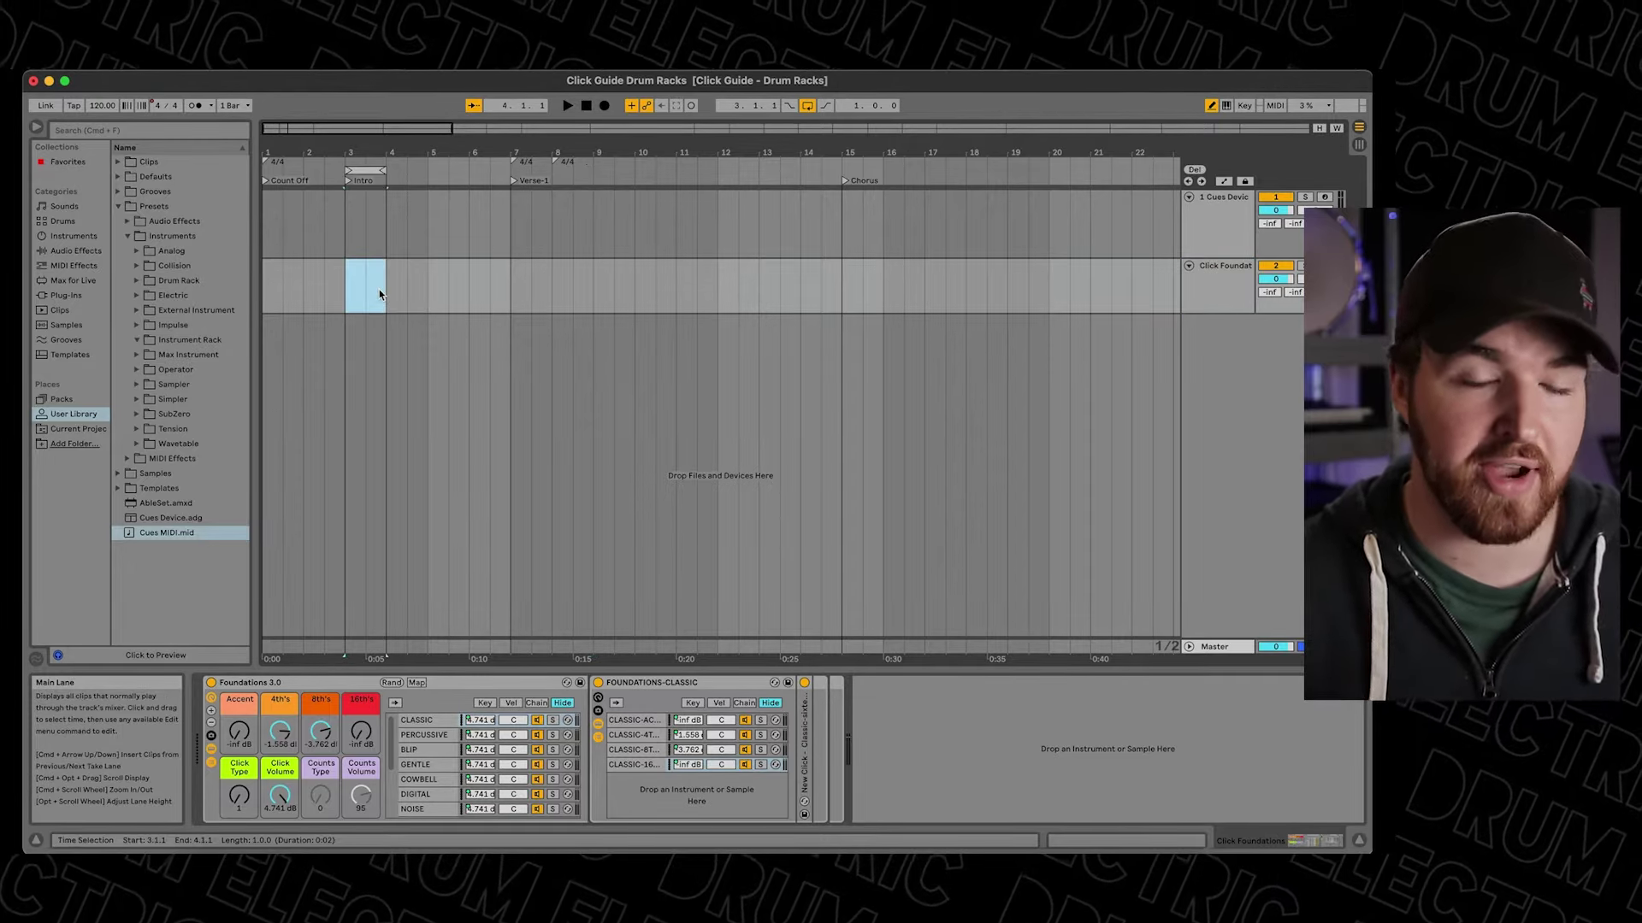
right_click(379, 293)
left_click(503, 415)
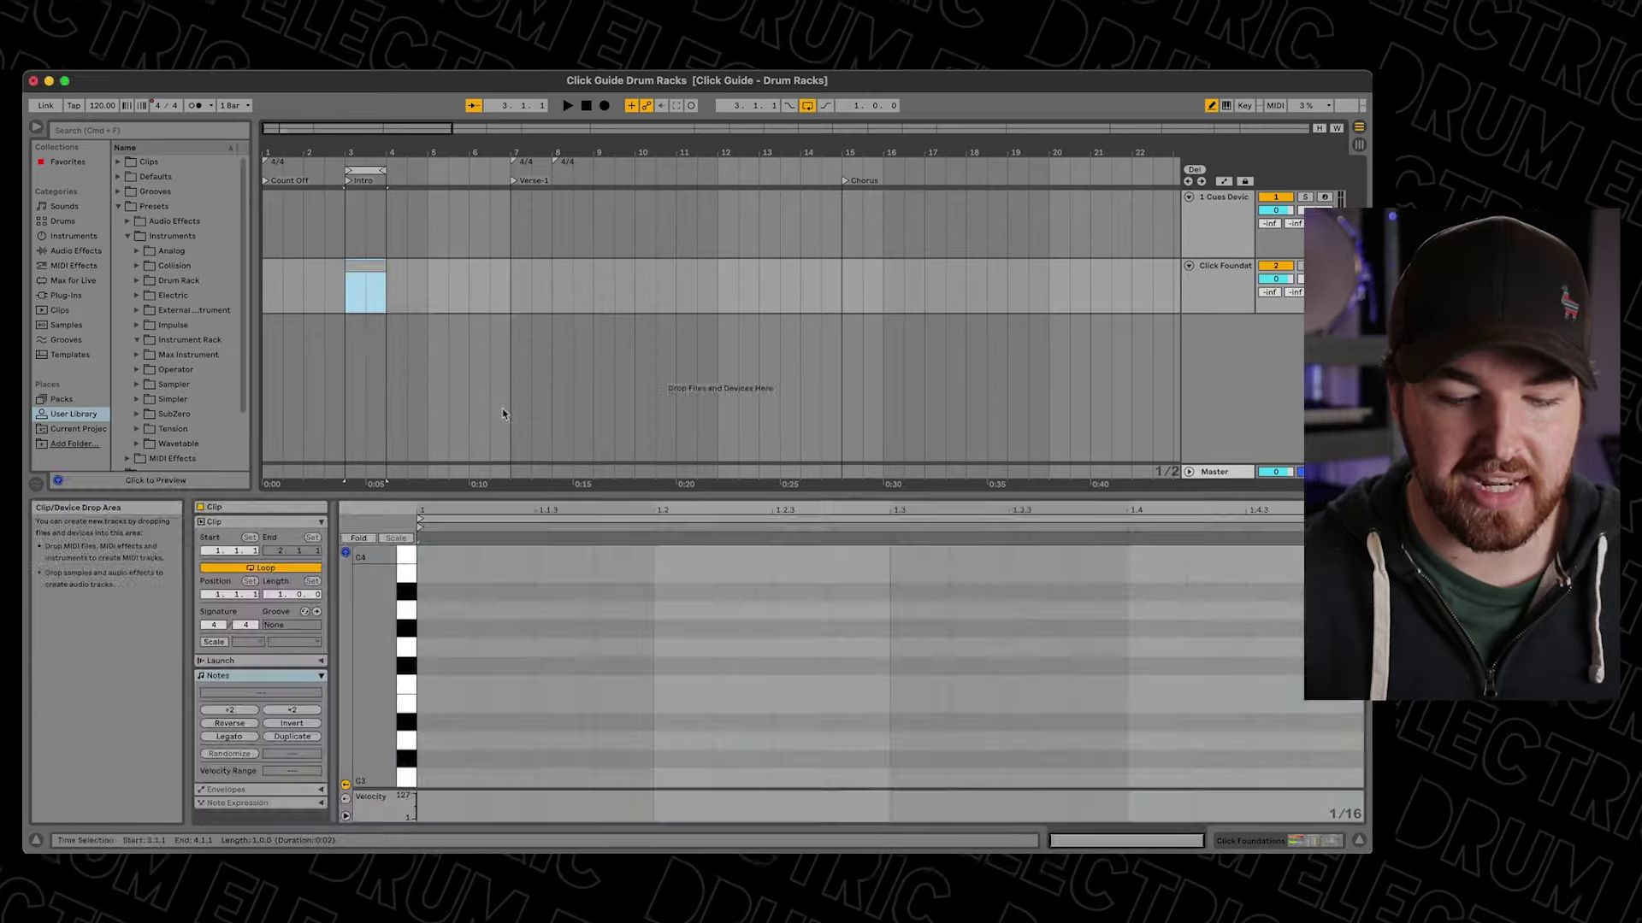
Fill the click clip with 1/16 notes: E3 on beat 1, C3 on every beat, C#3 on the offbeats and D3 on all sixteenths.
scroll(498, 681, "down", 1)
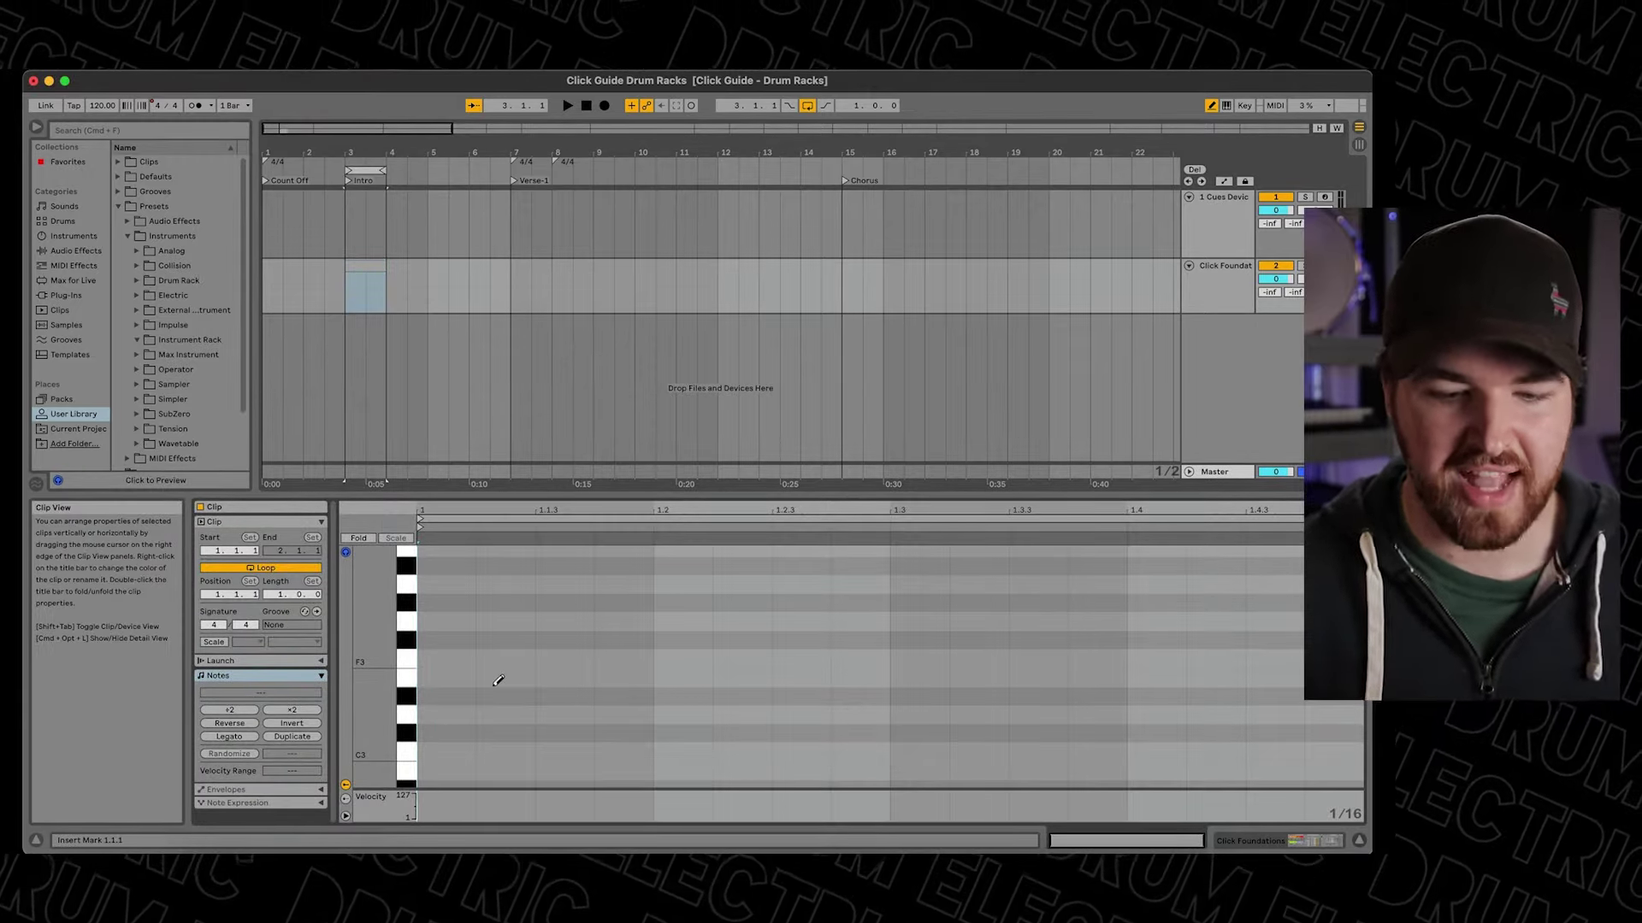
left_click(442, 677)
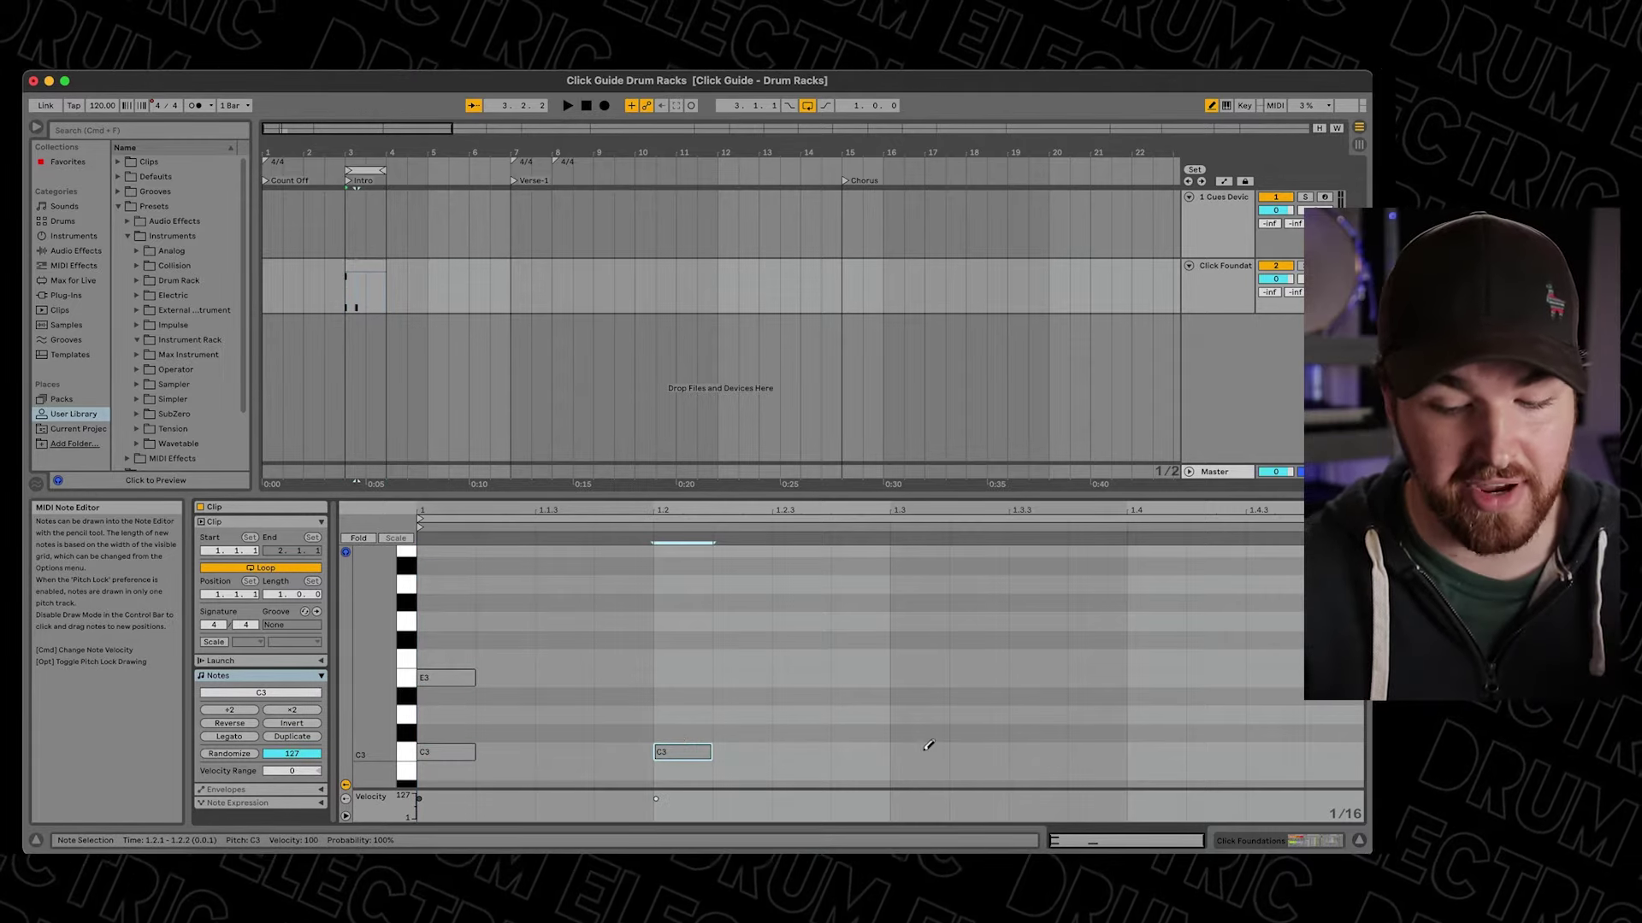
left_click(1156, 752)
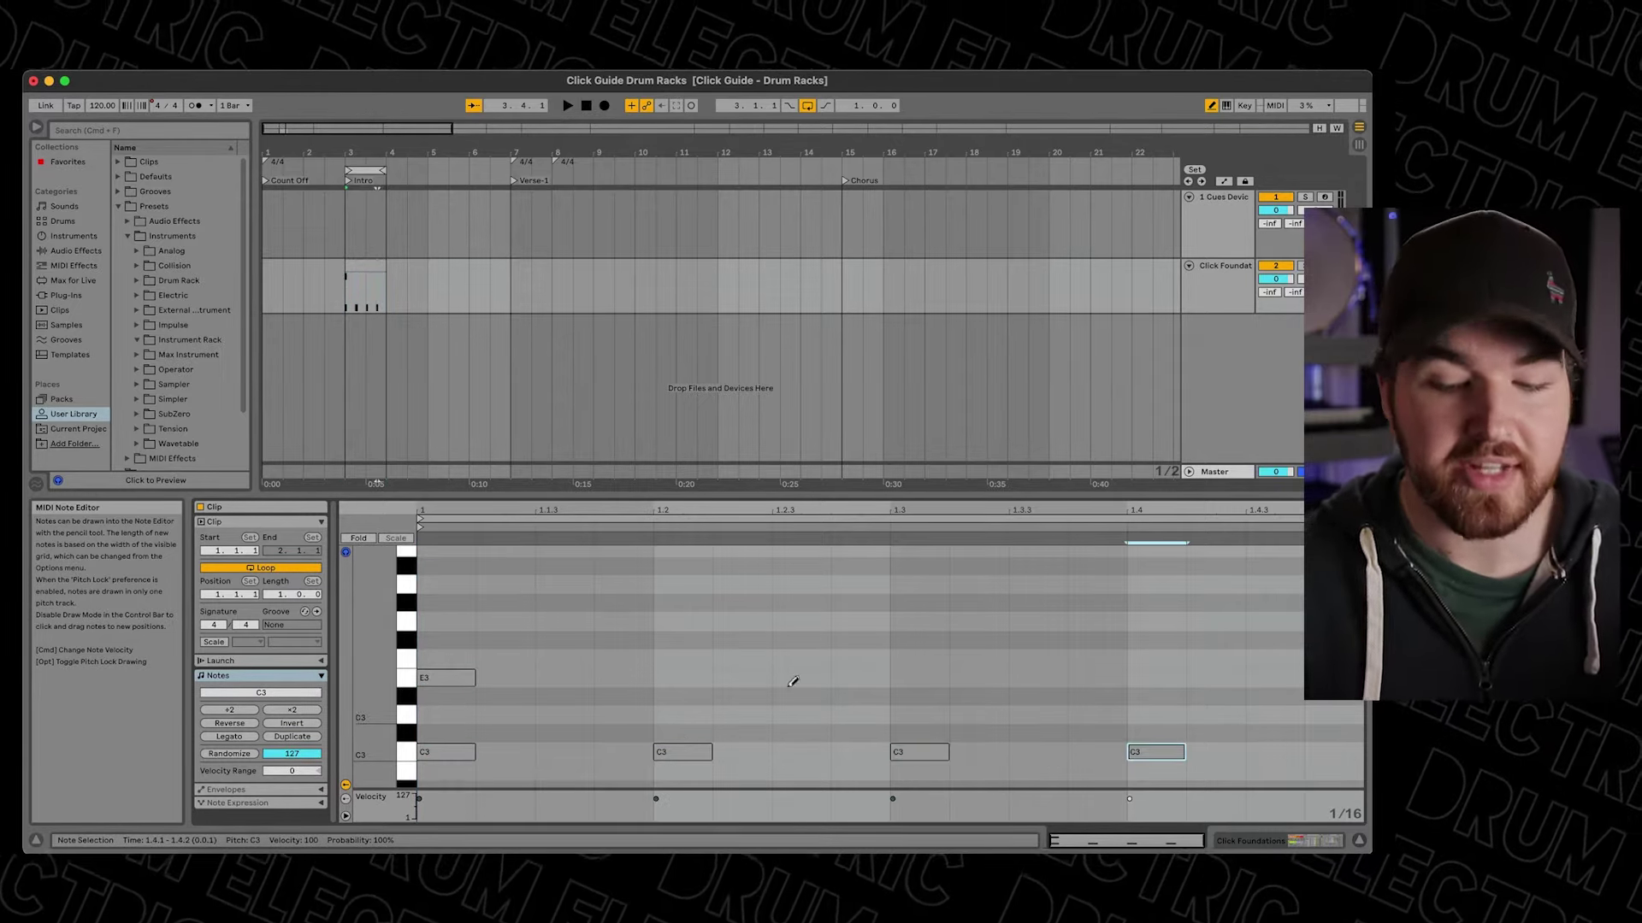
left_click(564, 733)
left_click(800, 733)
left_click(1037, 733)
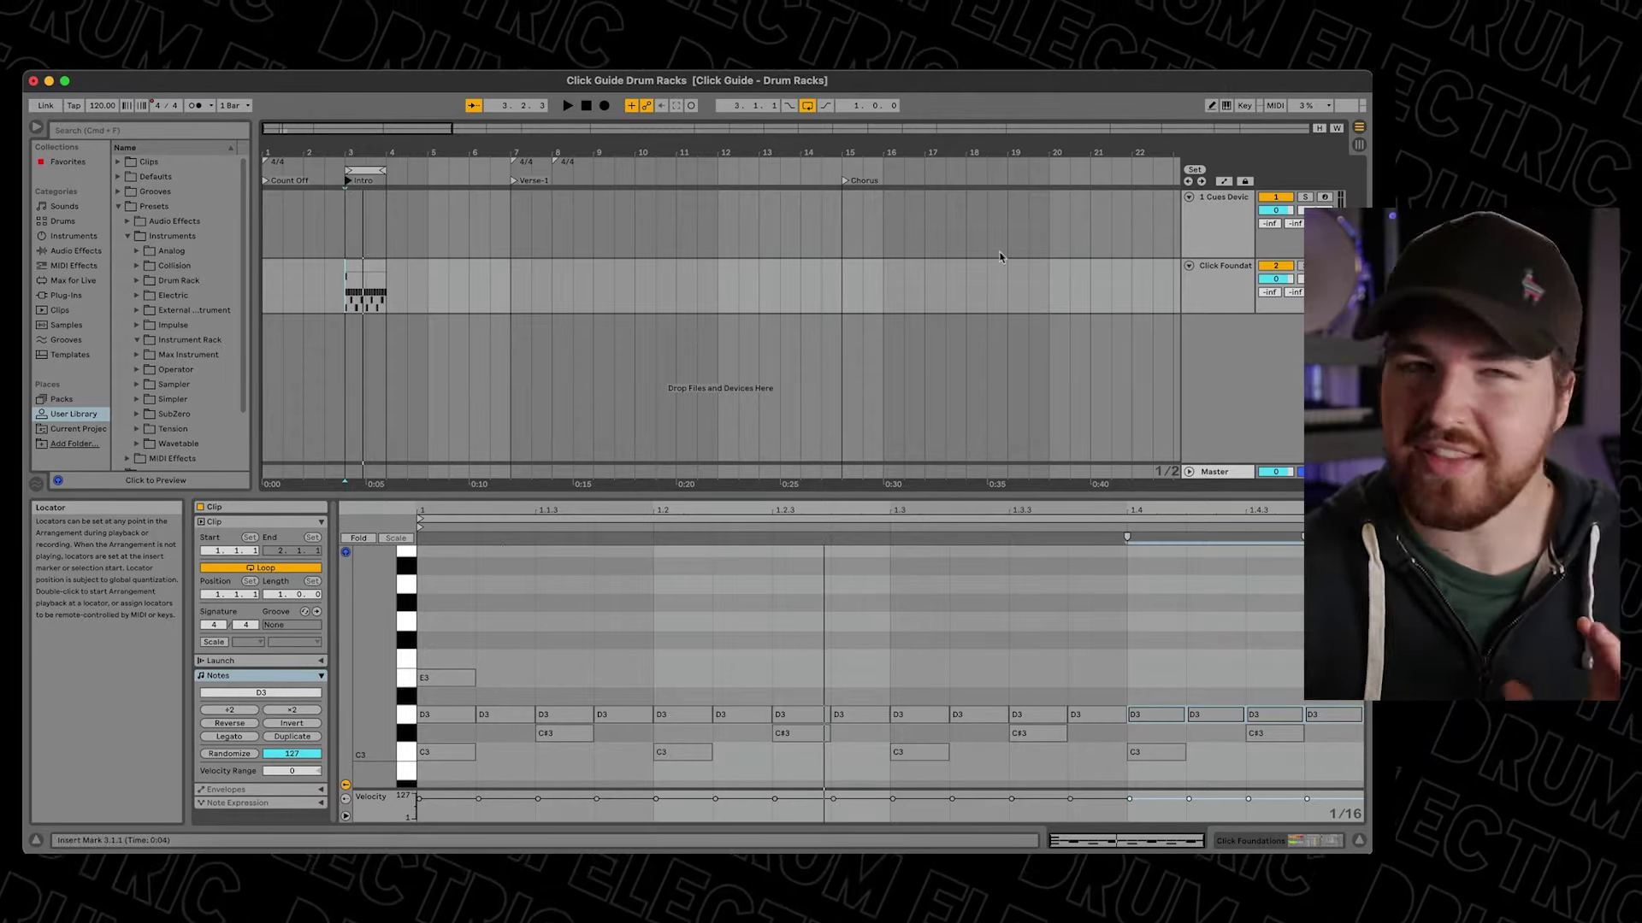
Play the click and set the Foundations 3.0 macros to Accent 1.277 dB, 4th's 2.223 dB and 8th's -inf dB.
left_click(1231, 288)
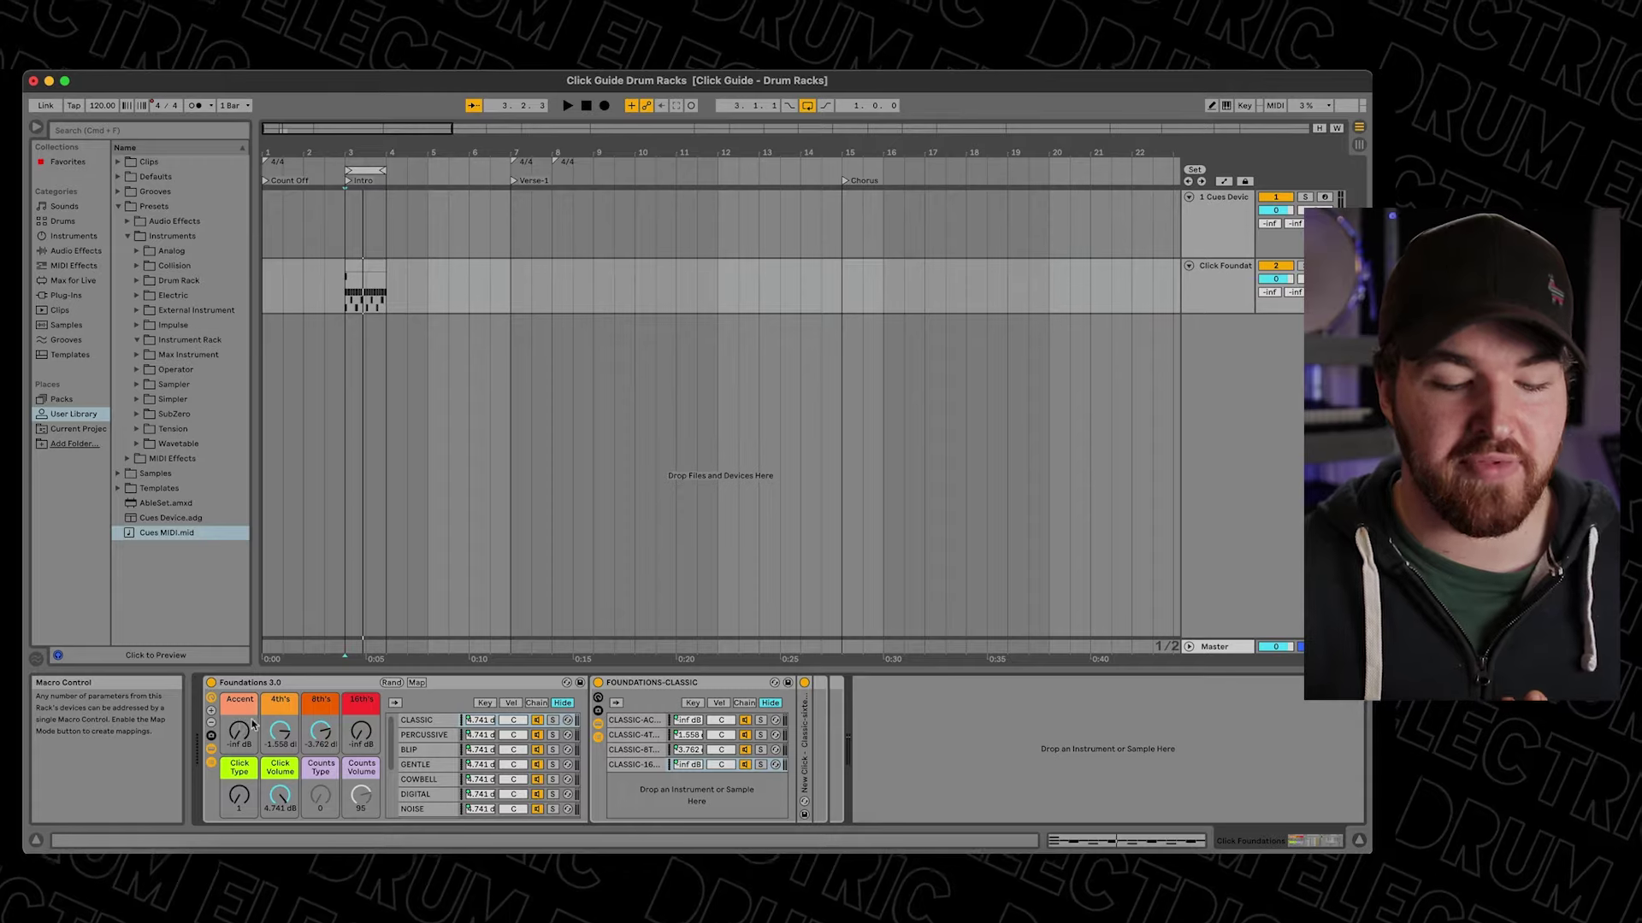
left_click(212, 698)
left_click(212, 700)
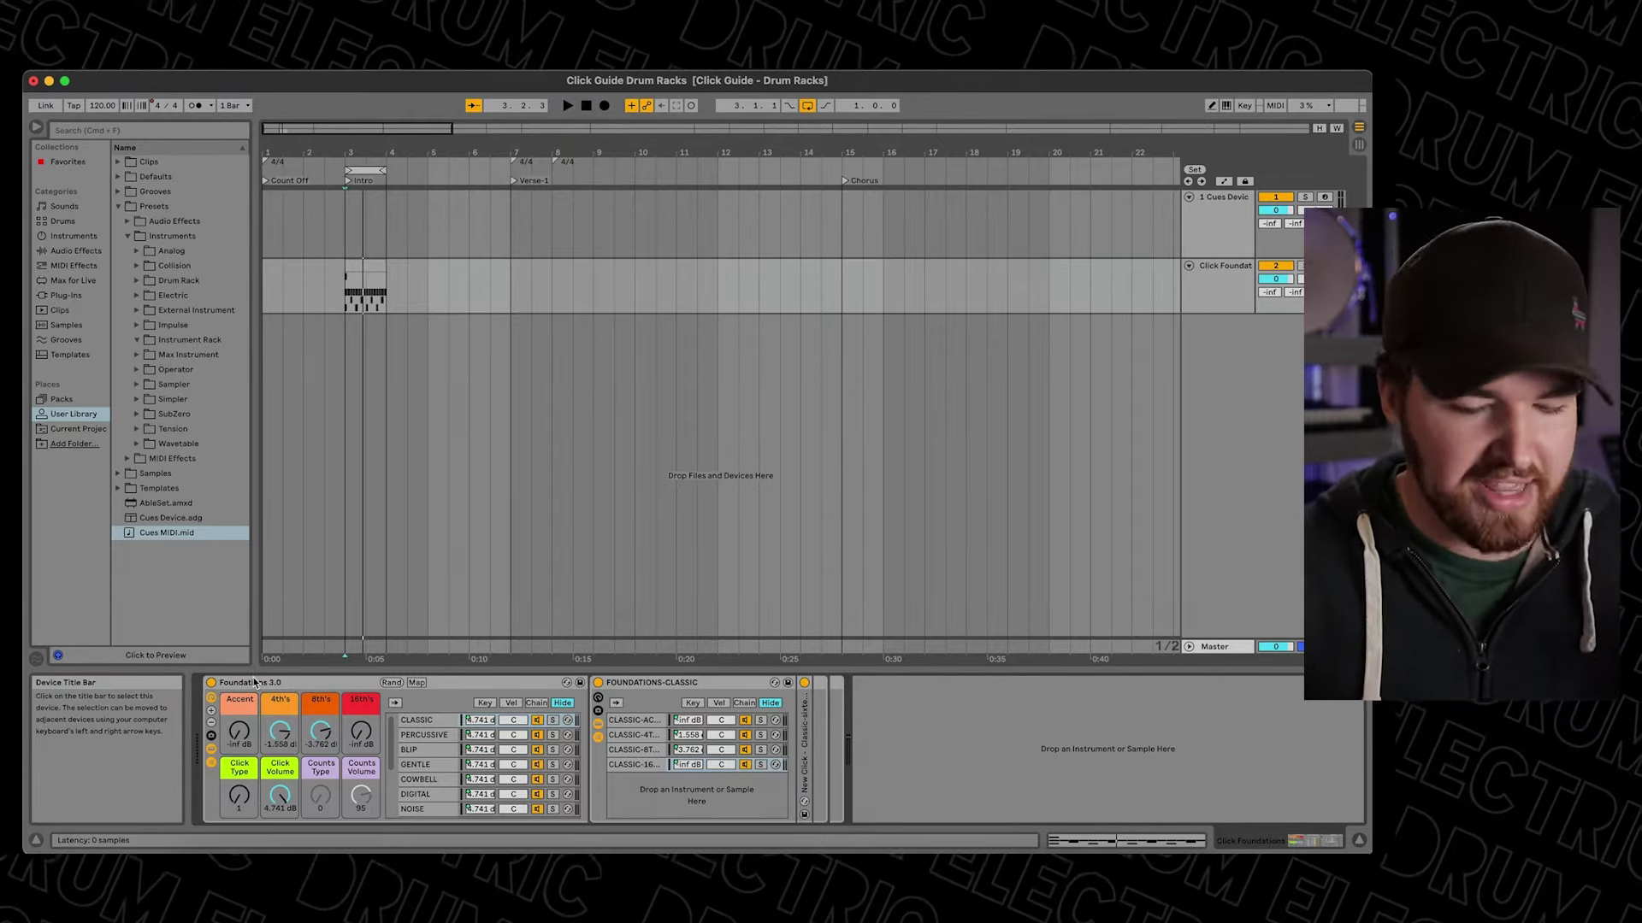
key("space")
left_click_drag(321, 732, 320, 812)
left_click_drag(280, 732, 239, 709)
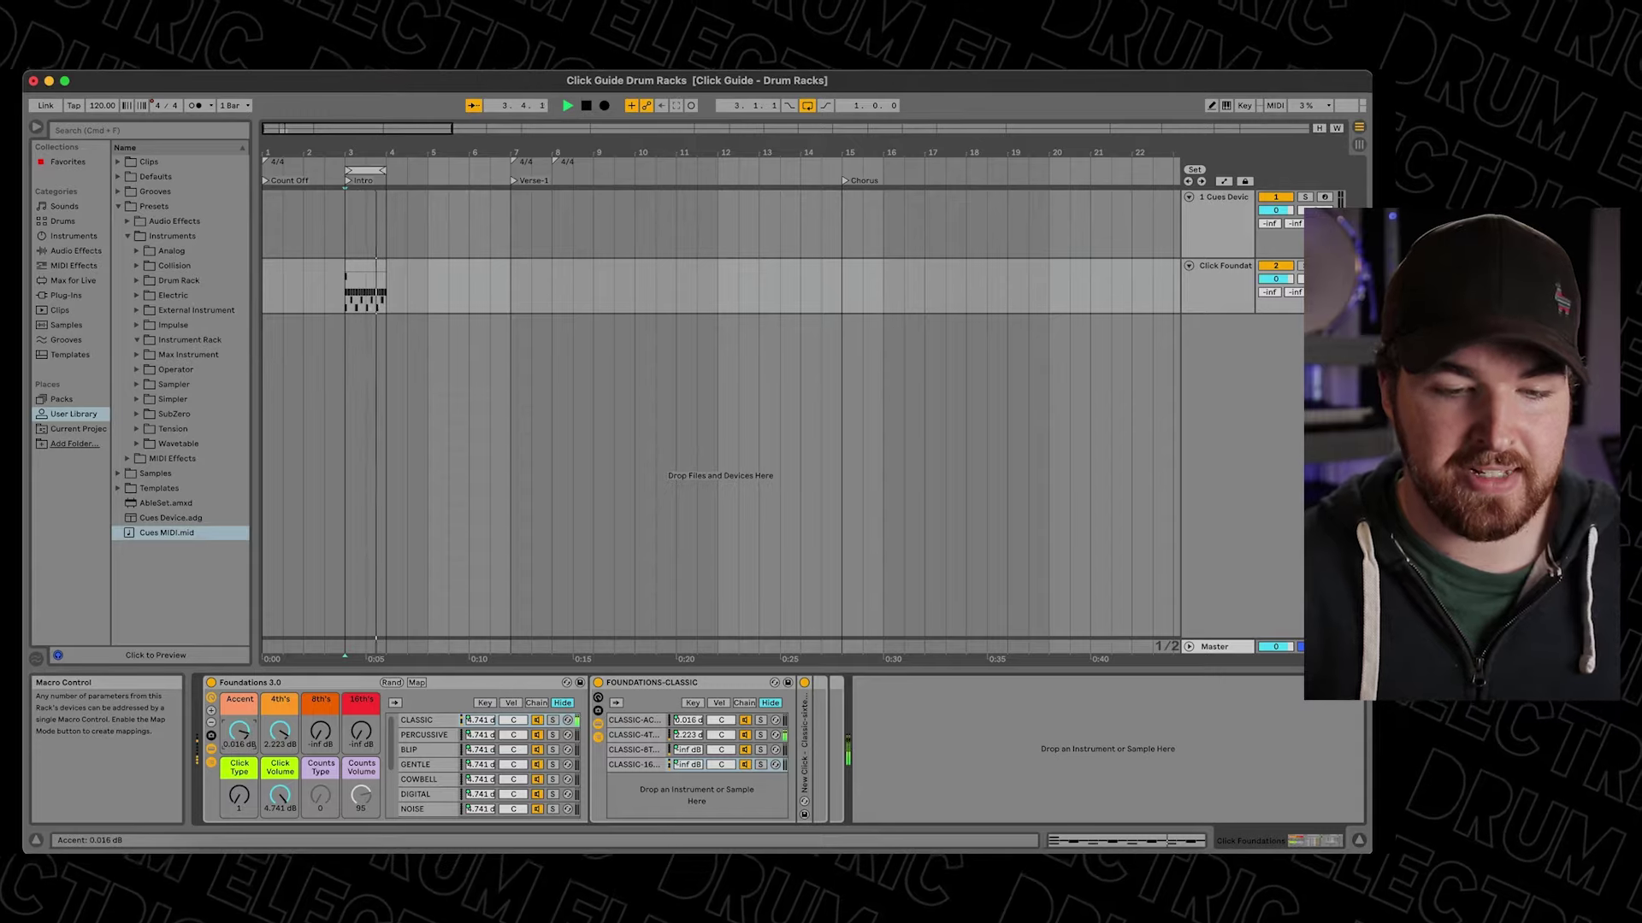
left_click_drag(250, 734, 251, 731)
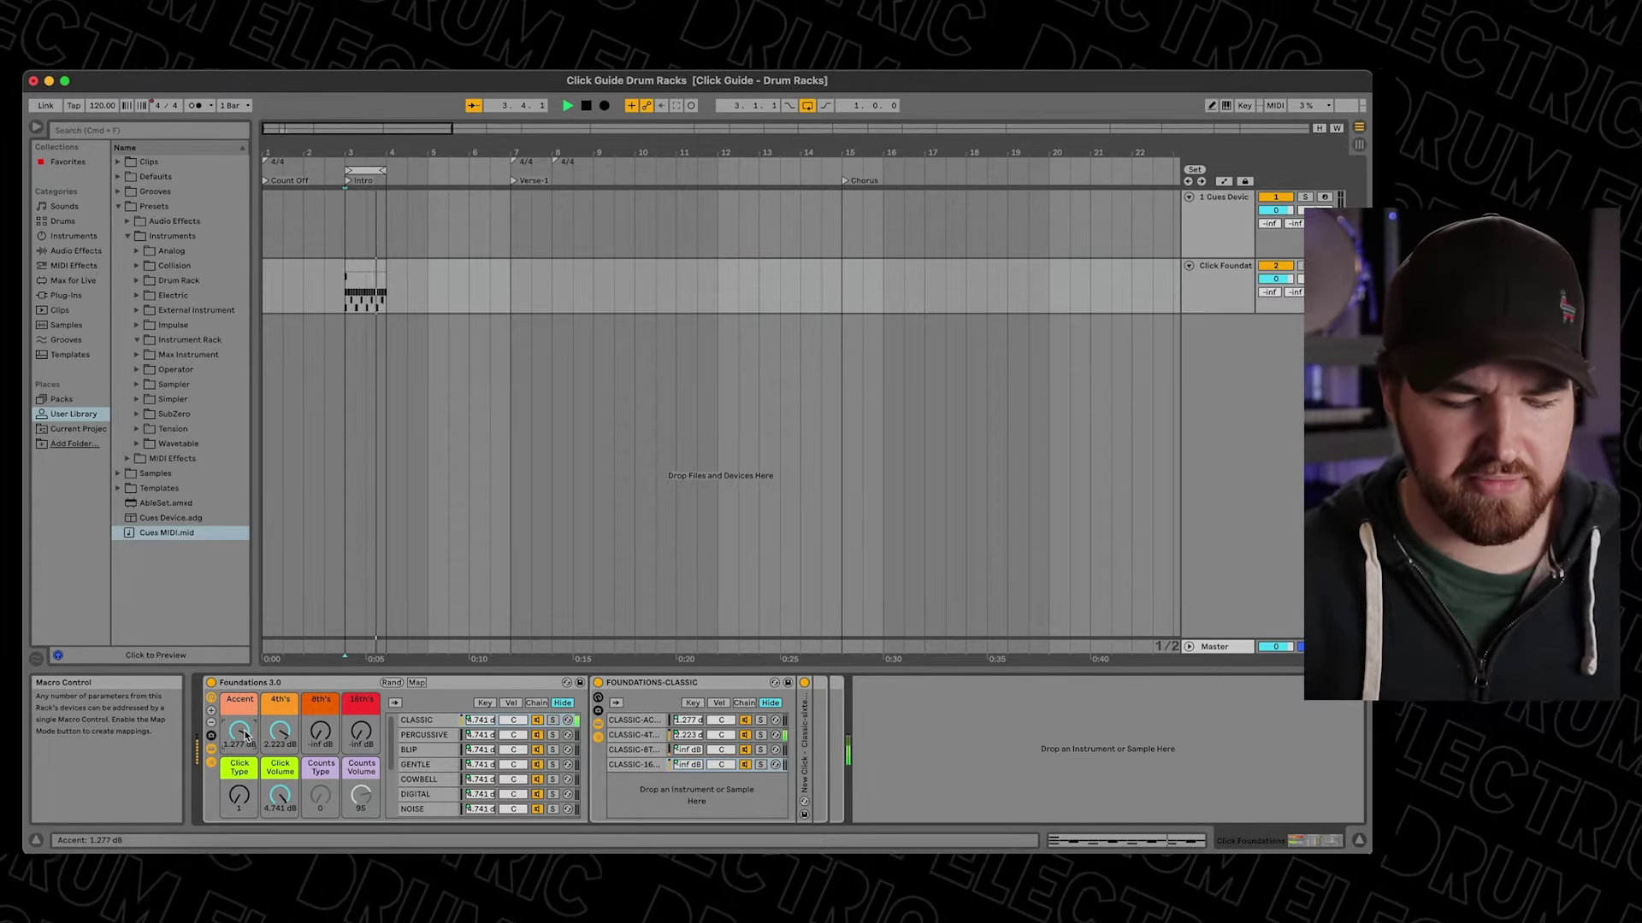
Move the click clip's beat 1 accent note to D#3 and set the 8th's macro to about -28.6 dB.
double_click(365, 295)
double_click(434, 695)
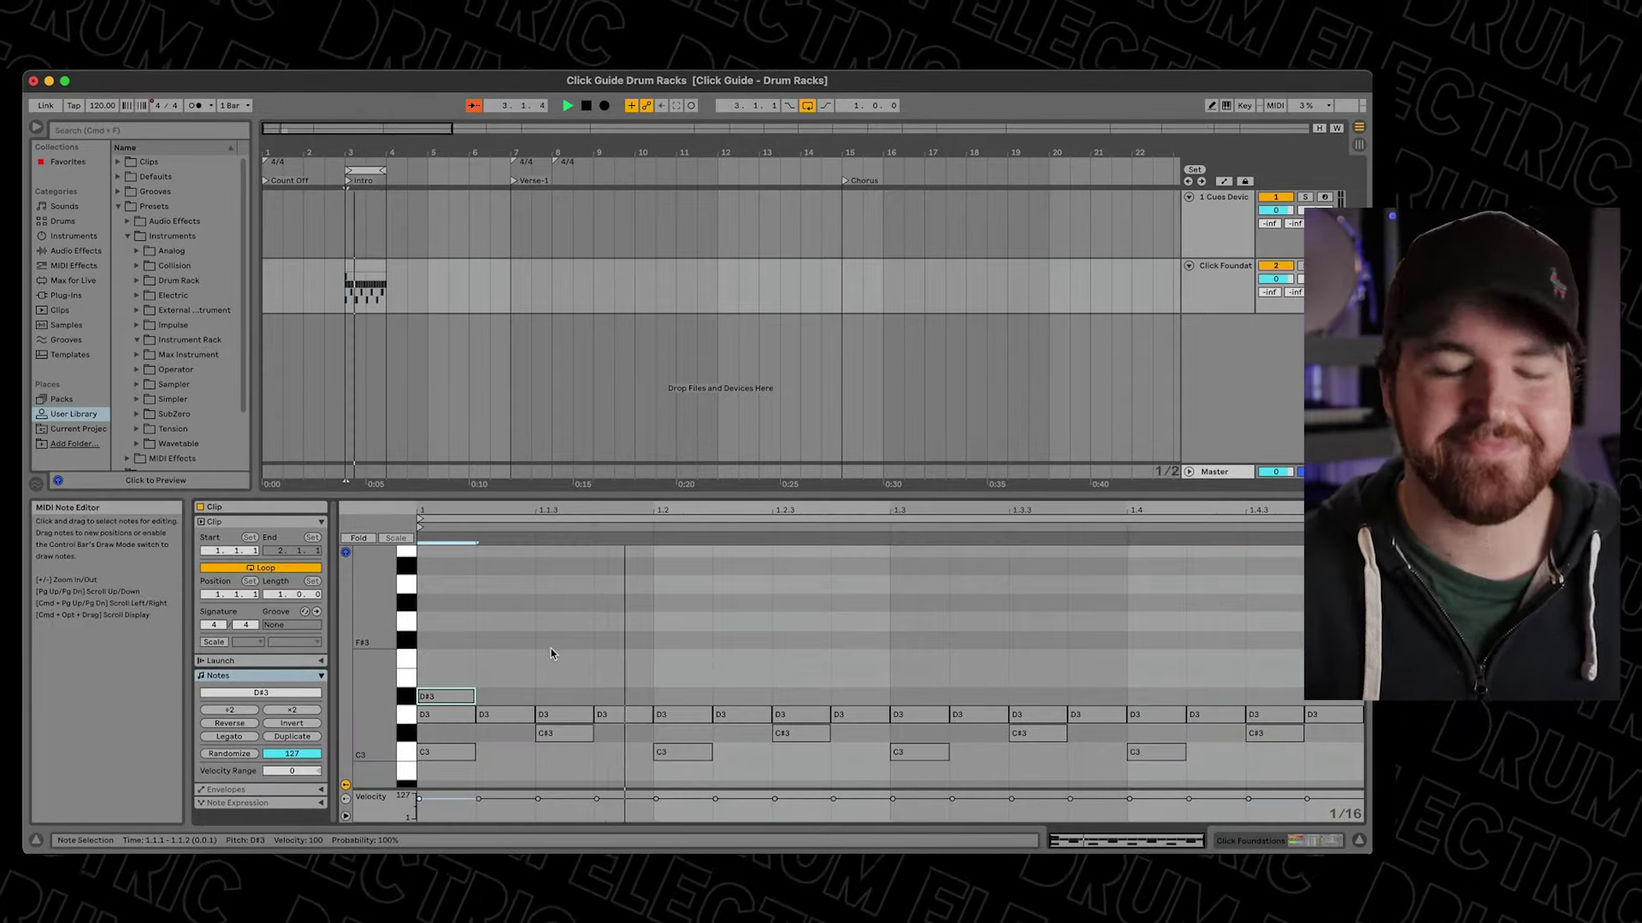
key("shift+Tab")
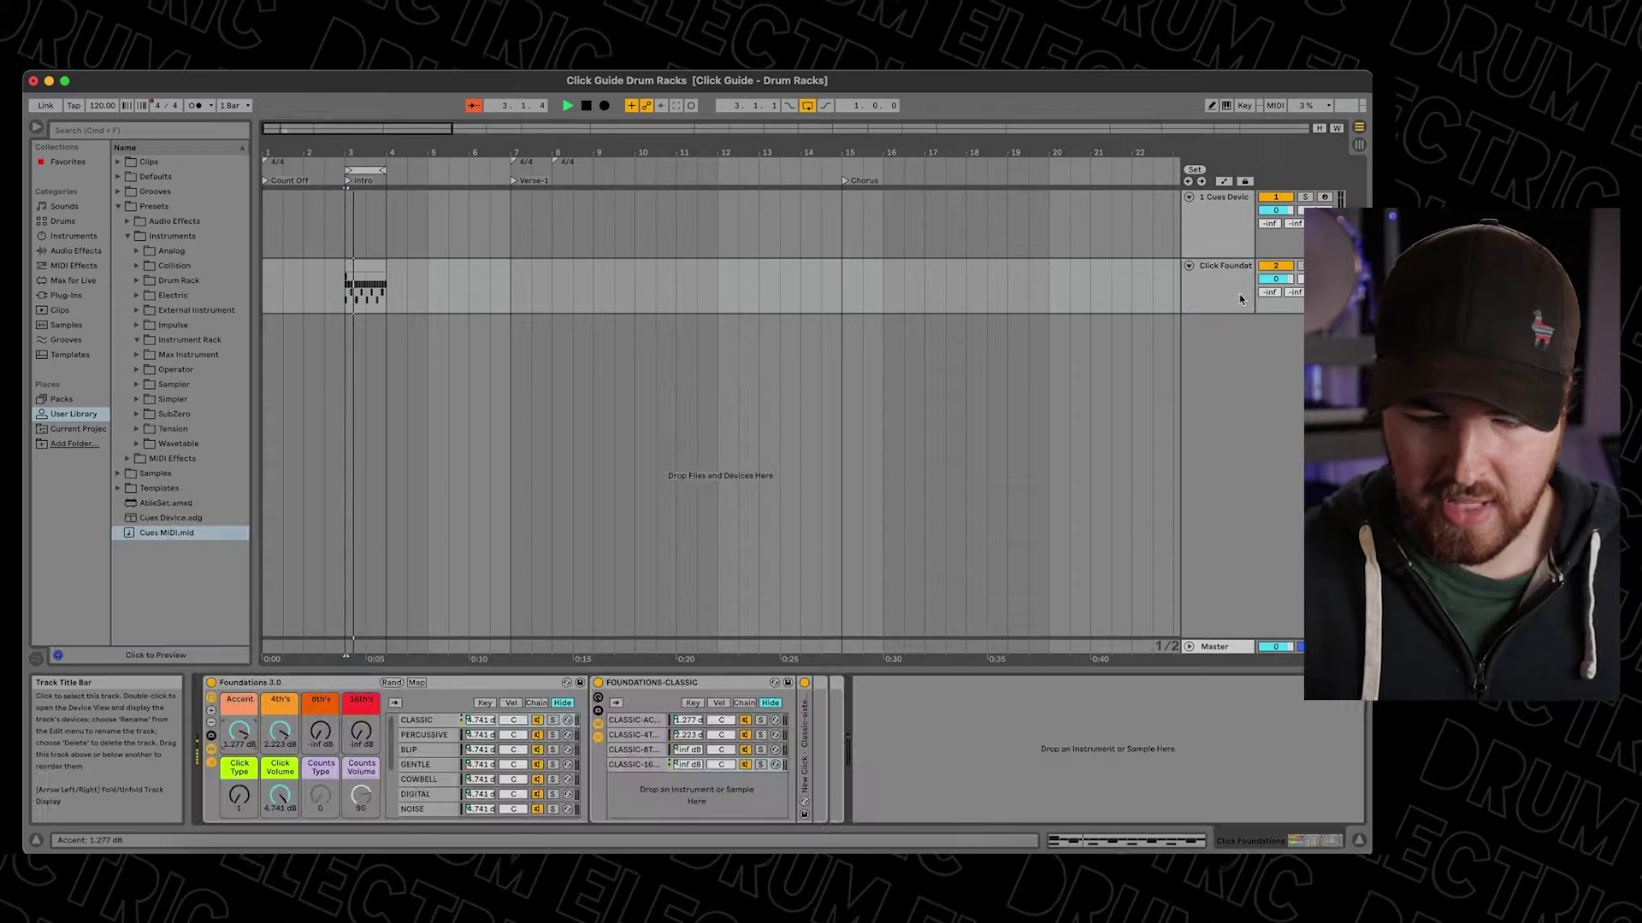
left_click_drag(320, 732, 360, 727)
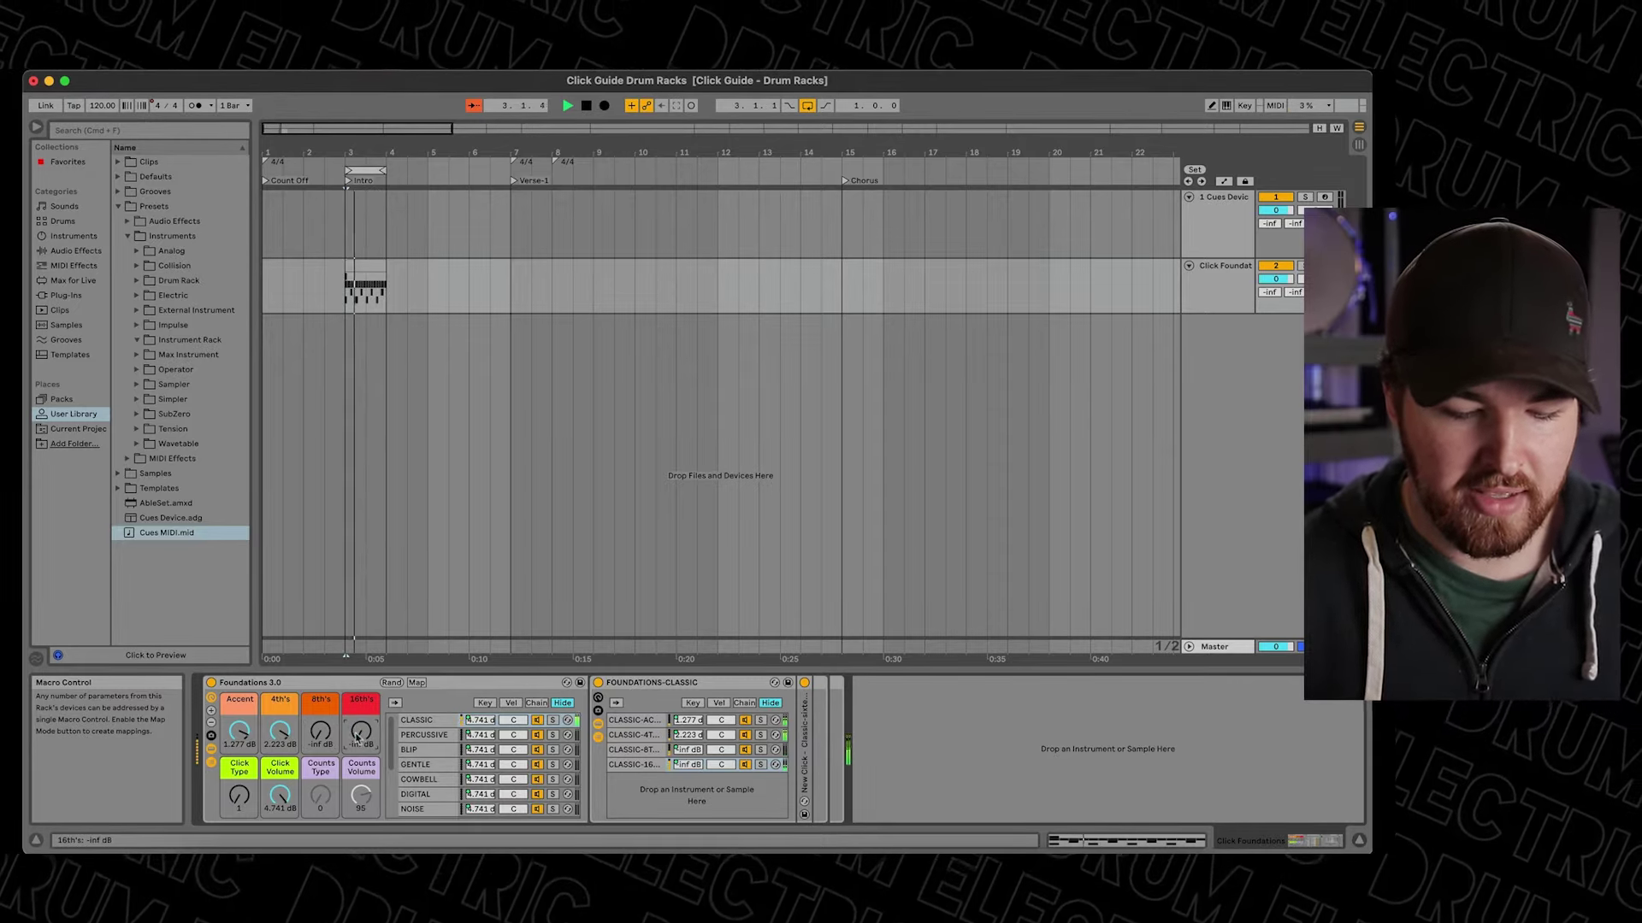
left_click_drag(325, 734, 325, 718)
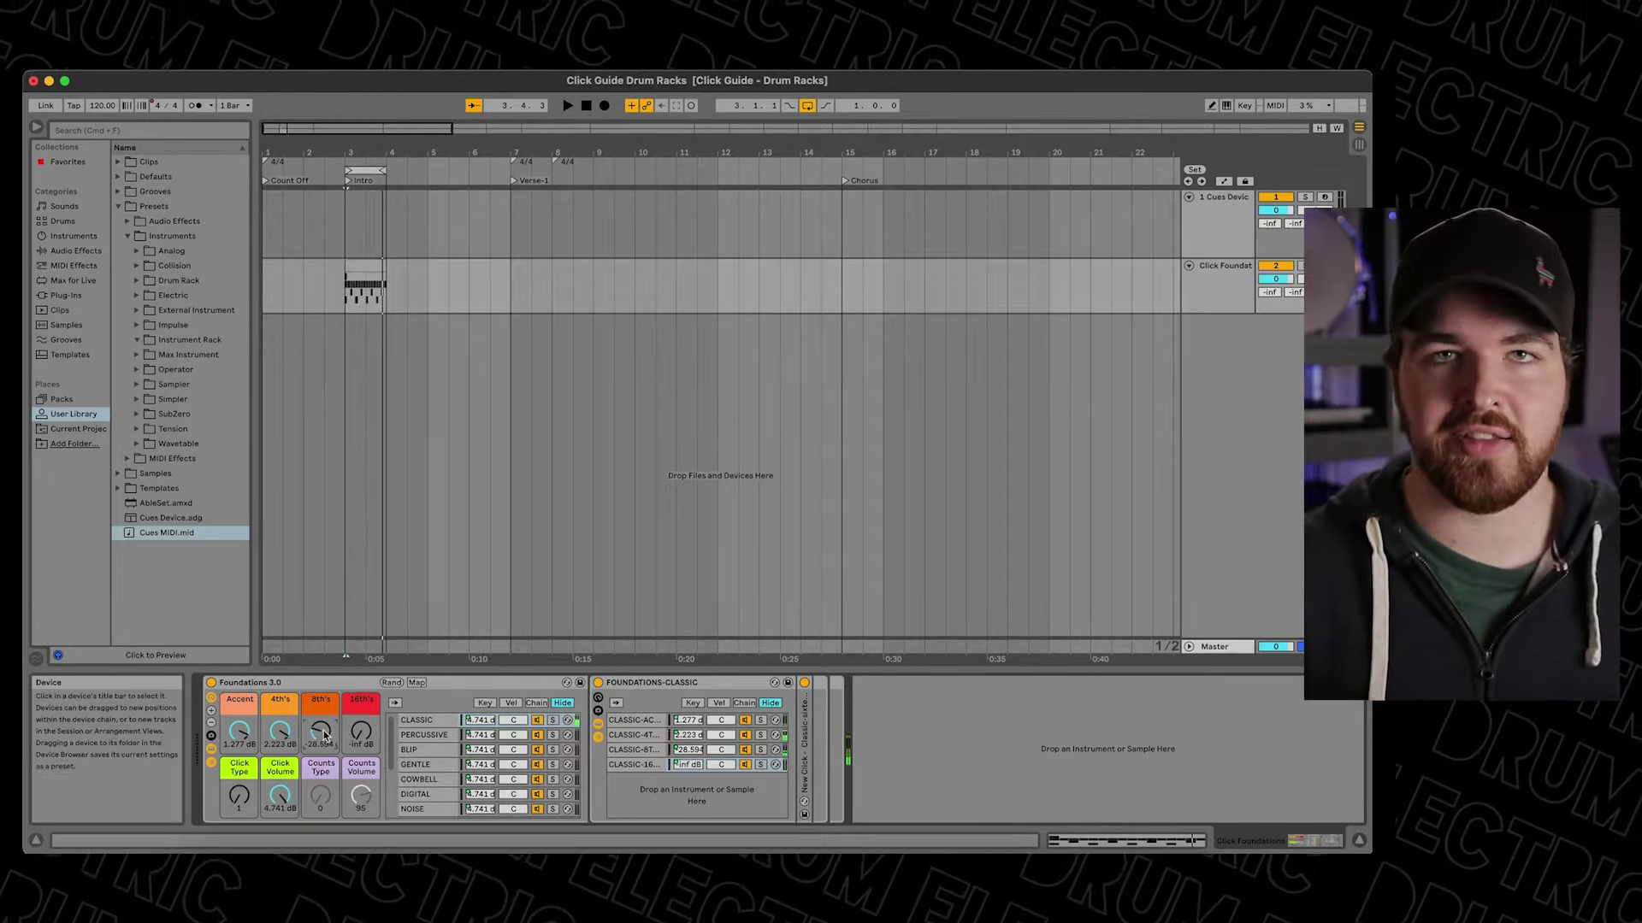
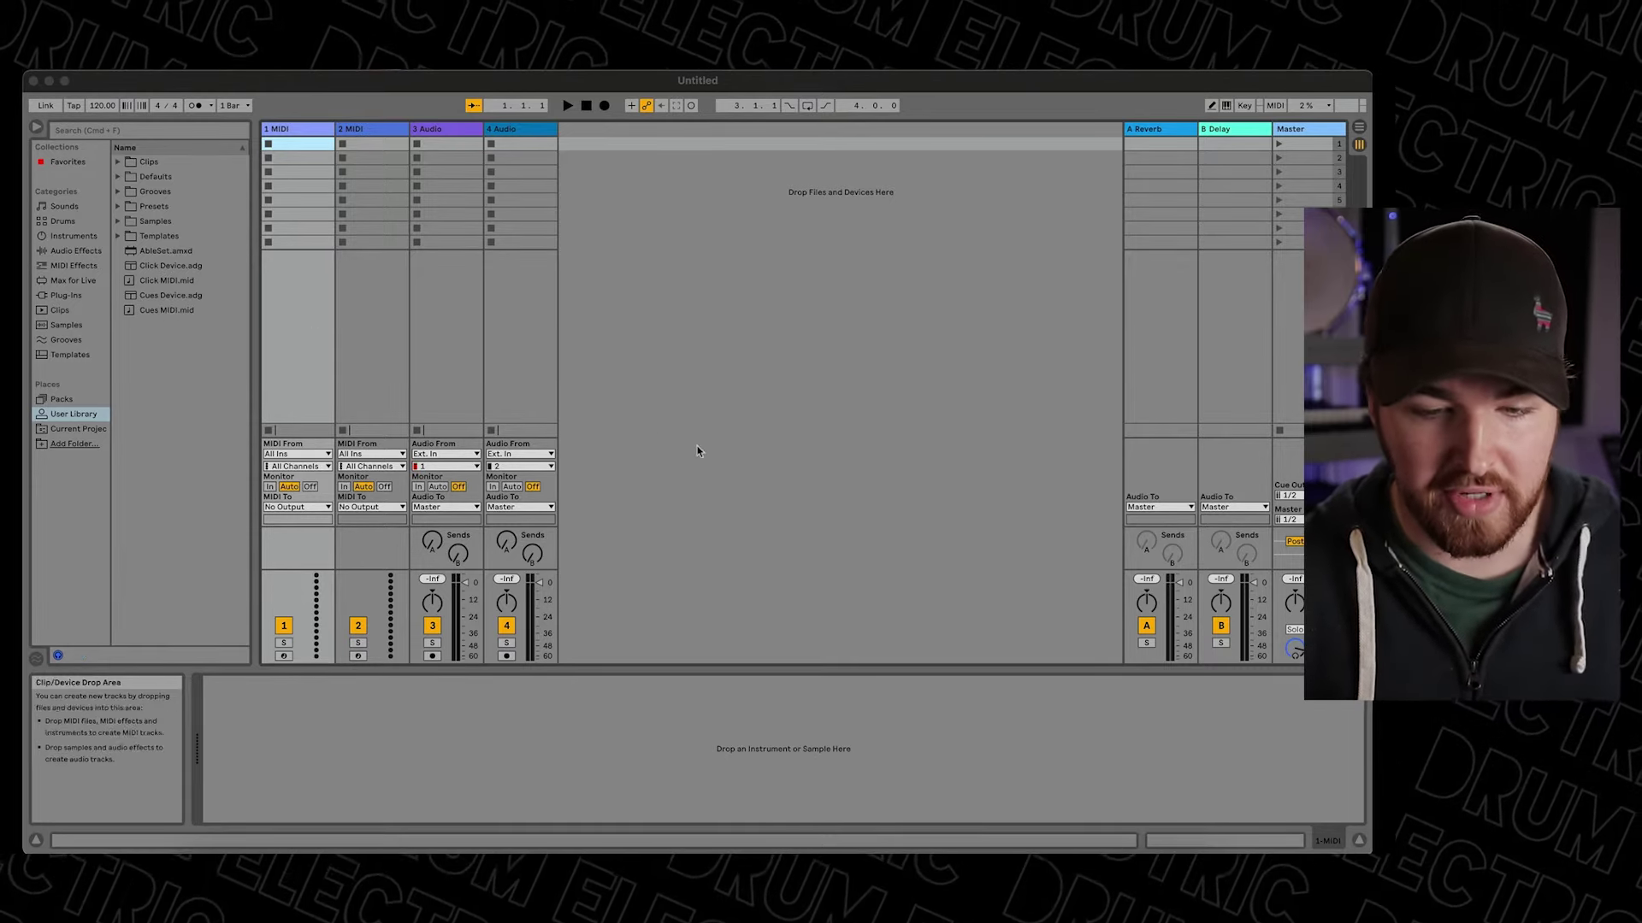
Show the new set's Arrangement View and delete the 4 Audio track.
key("Tab")
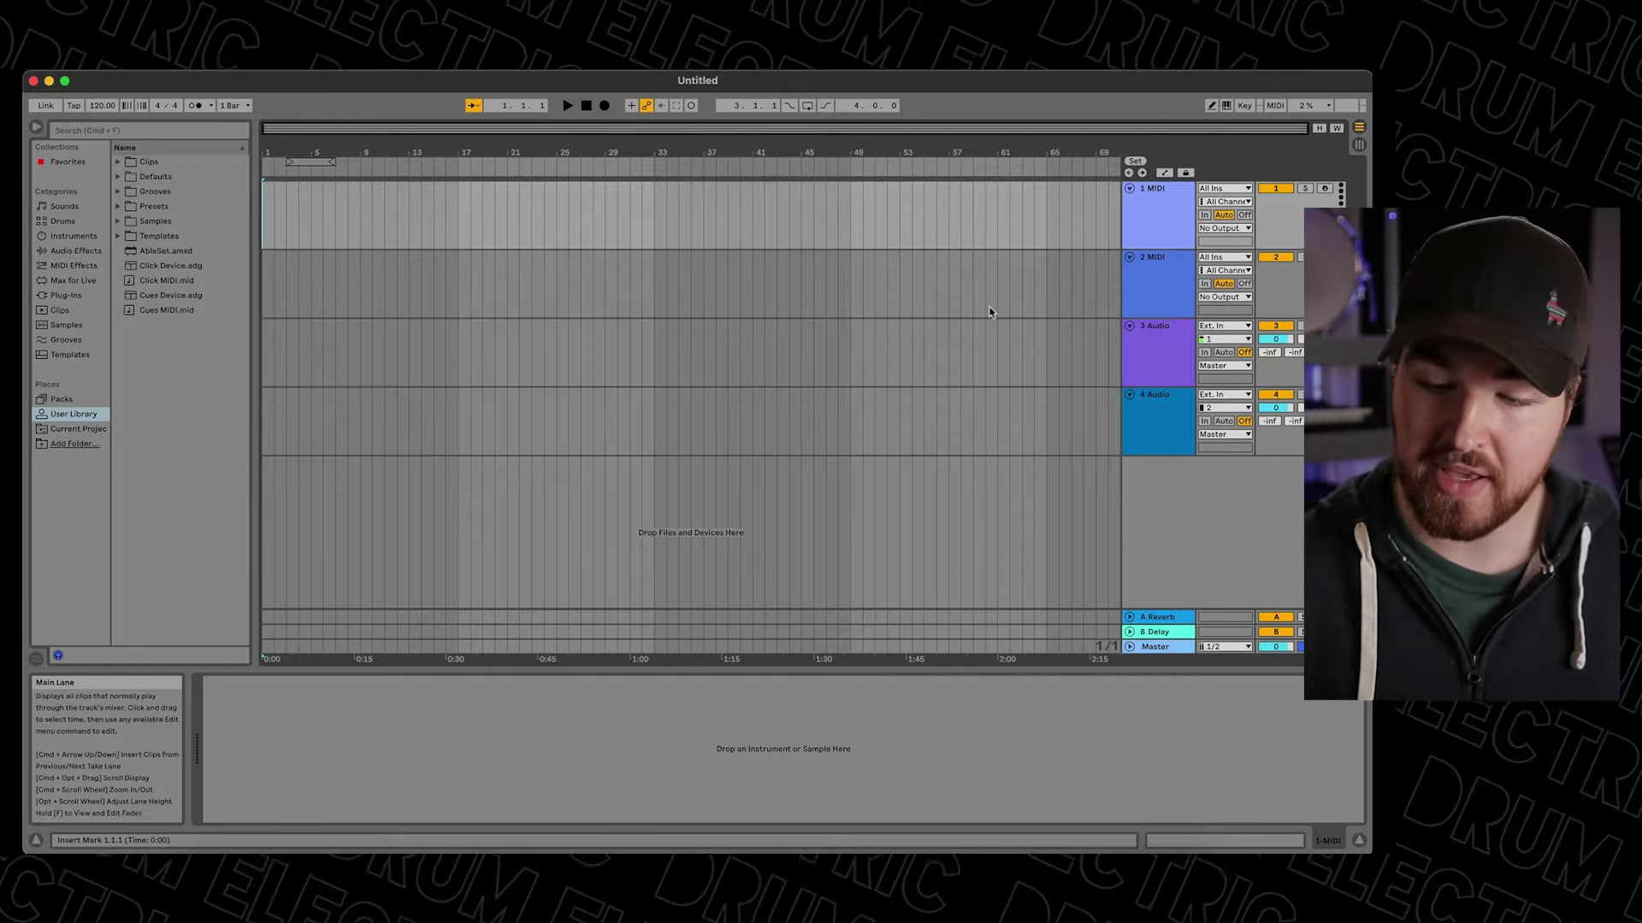
left_click(1133, 355)
left_click(1140, 414)
key("Delete")
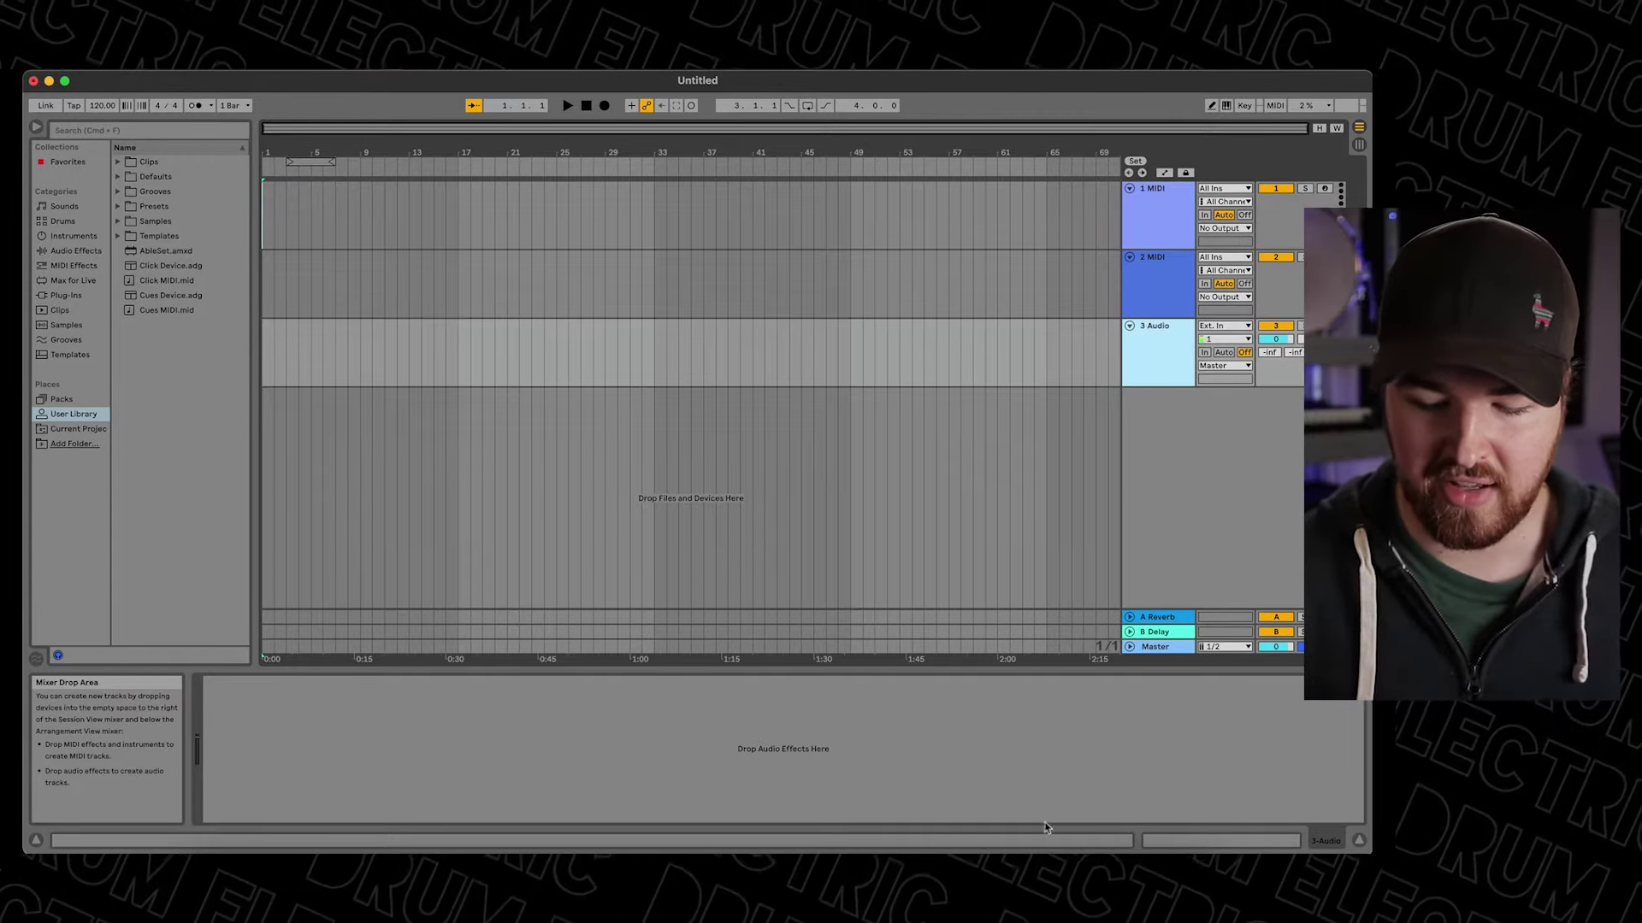
Import the four ES_Whole Lot Worse stems (BASS, DRUMS, INSTRUMENTS, MELODY) from Finder onto separate audio tracks starting at bar 1.
left_click(214, 872)
double_click(653, 370)
left_click_drag(688, 281, 784, 372)
key("super+a")
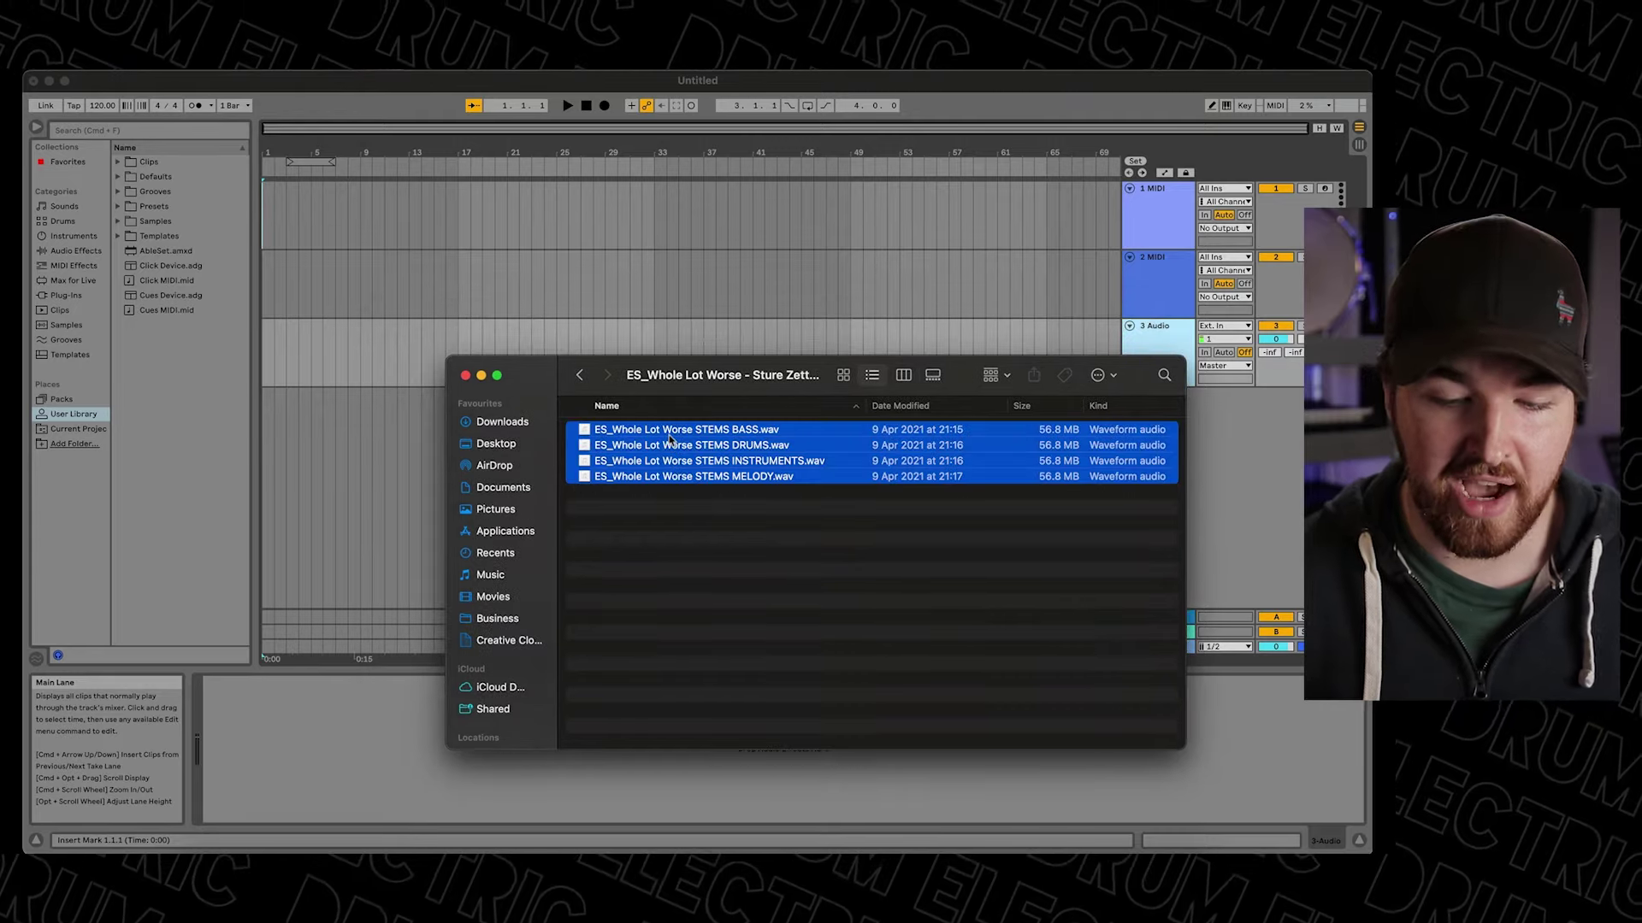
left_click_drag(674, 437, 268, 342)
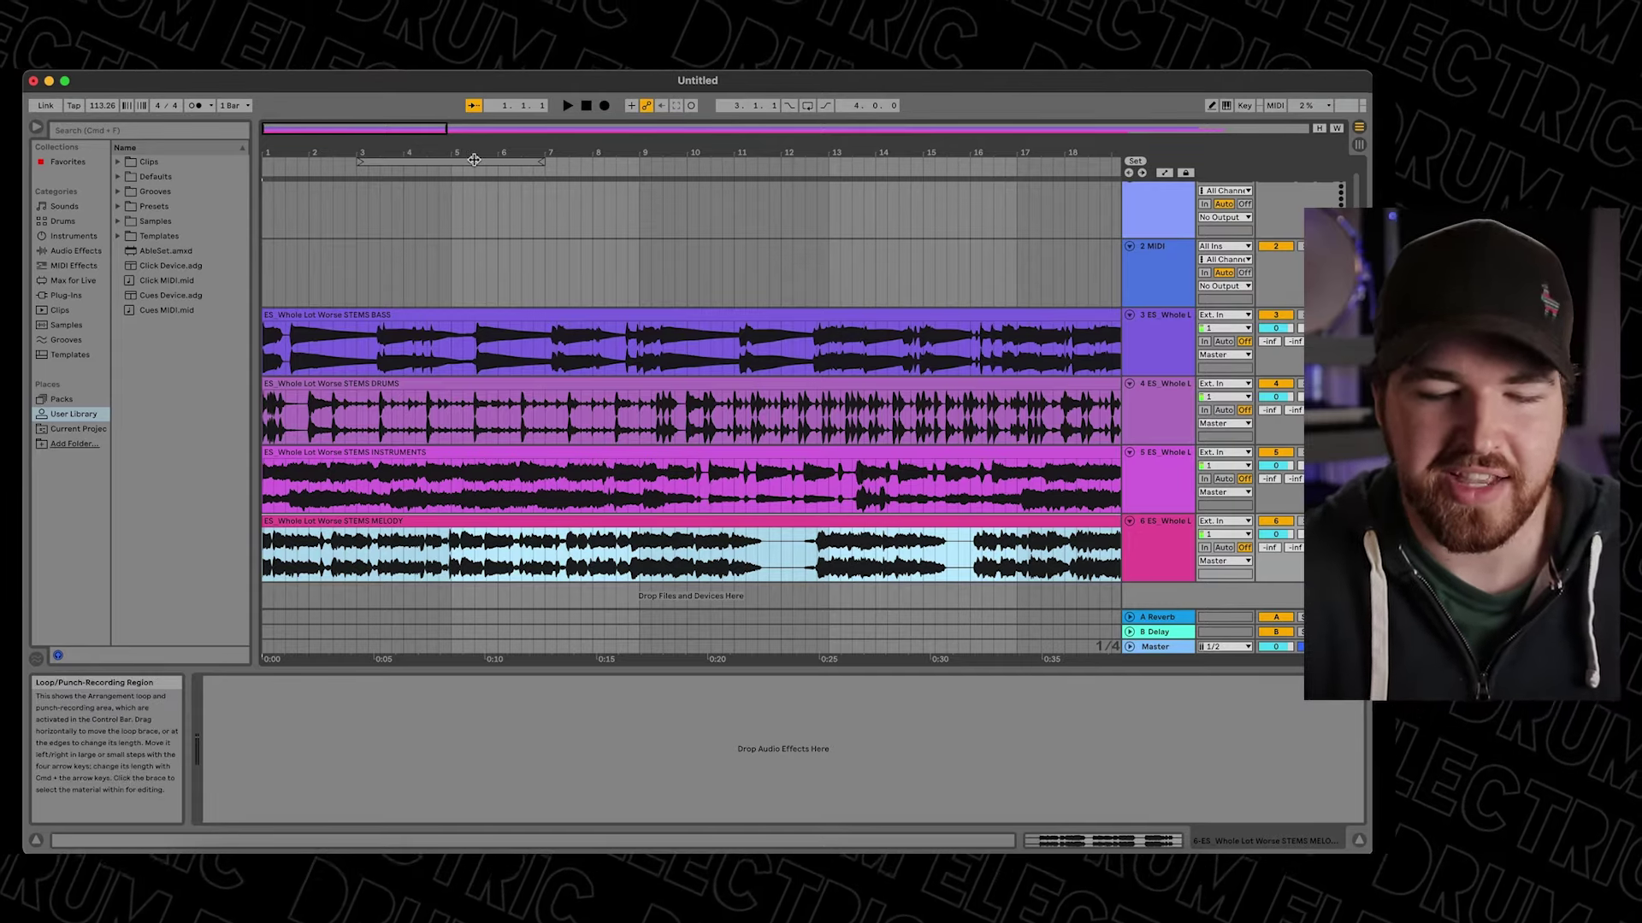
Listen to the stems from the start and shift all four clips to begin at bar 2.
left_click(587, 105)
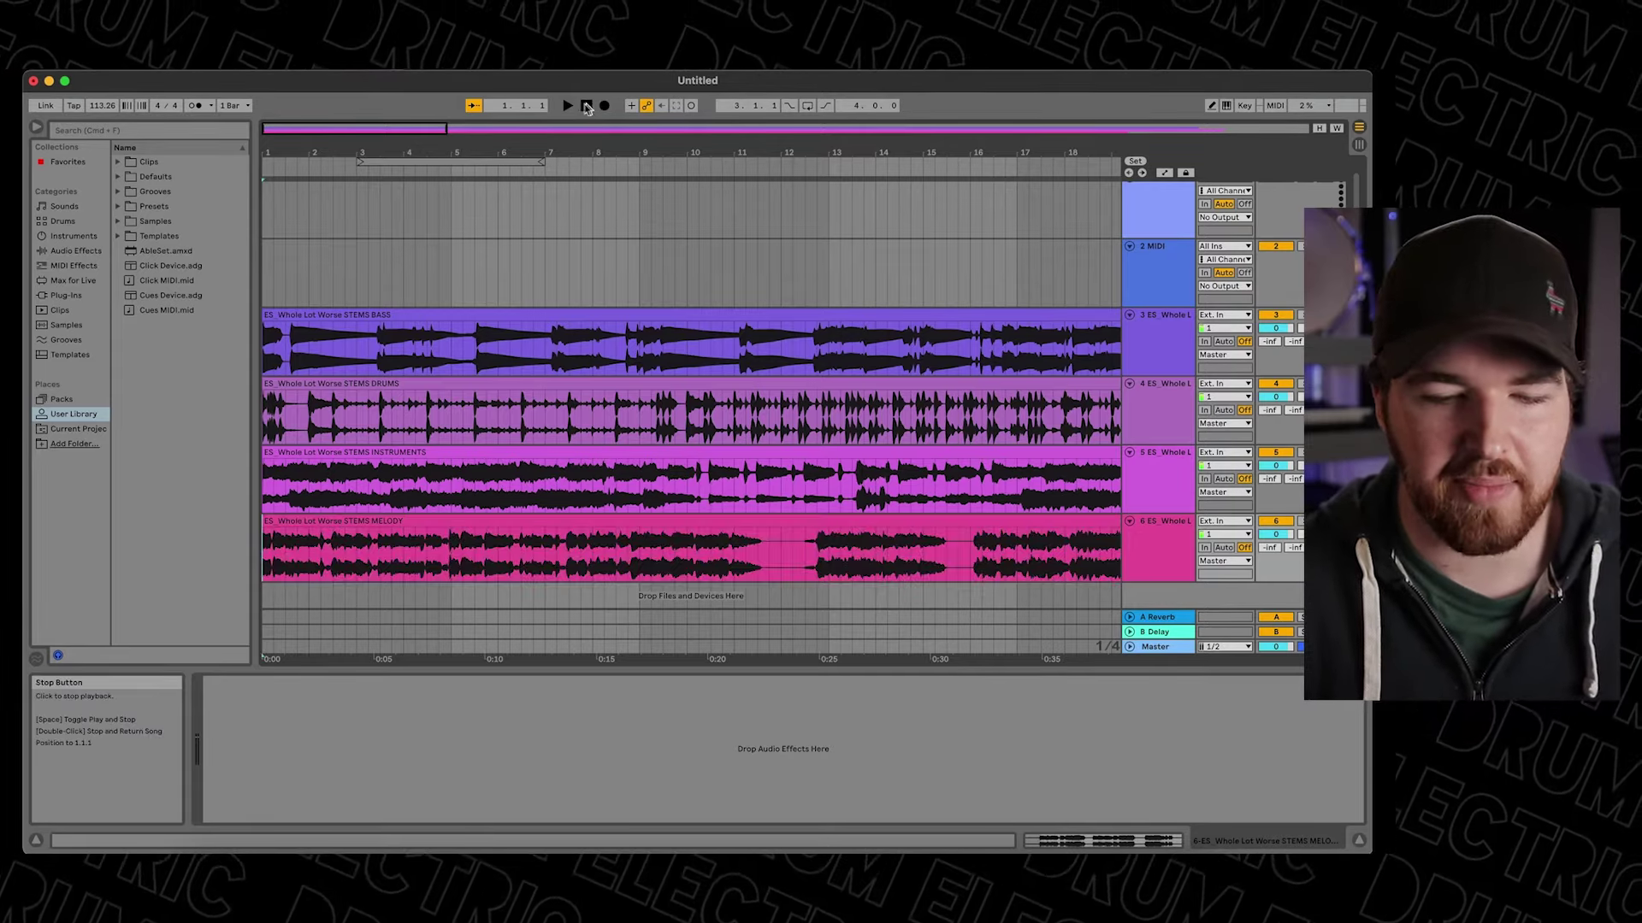
left_click(569, 106)
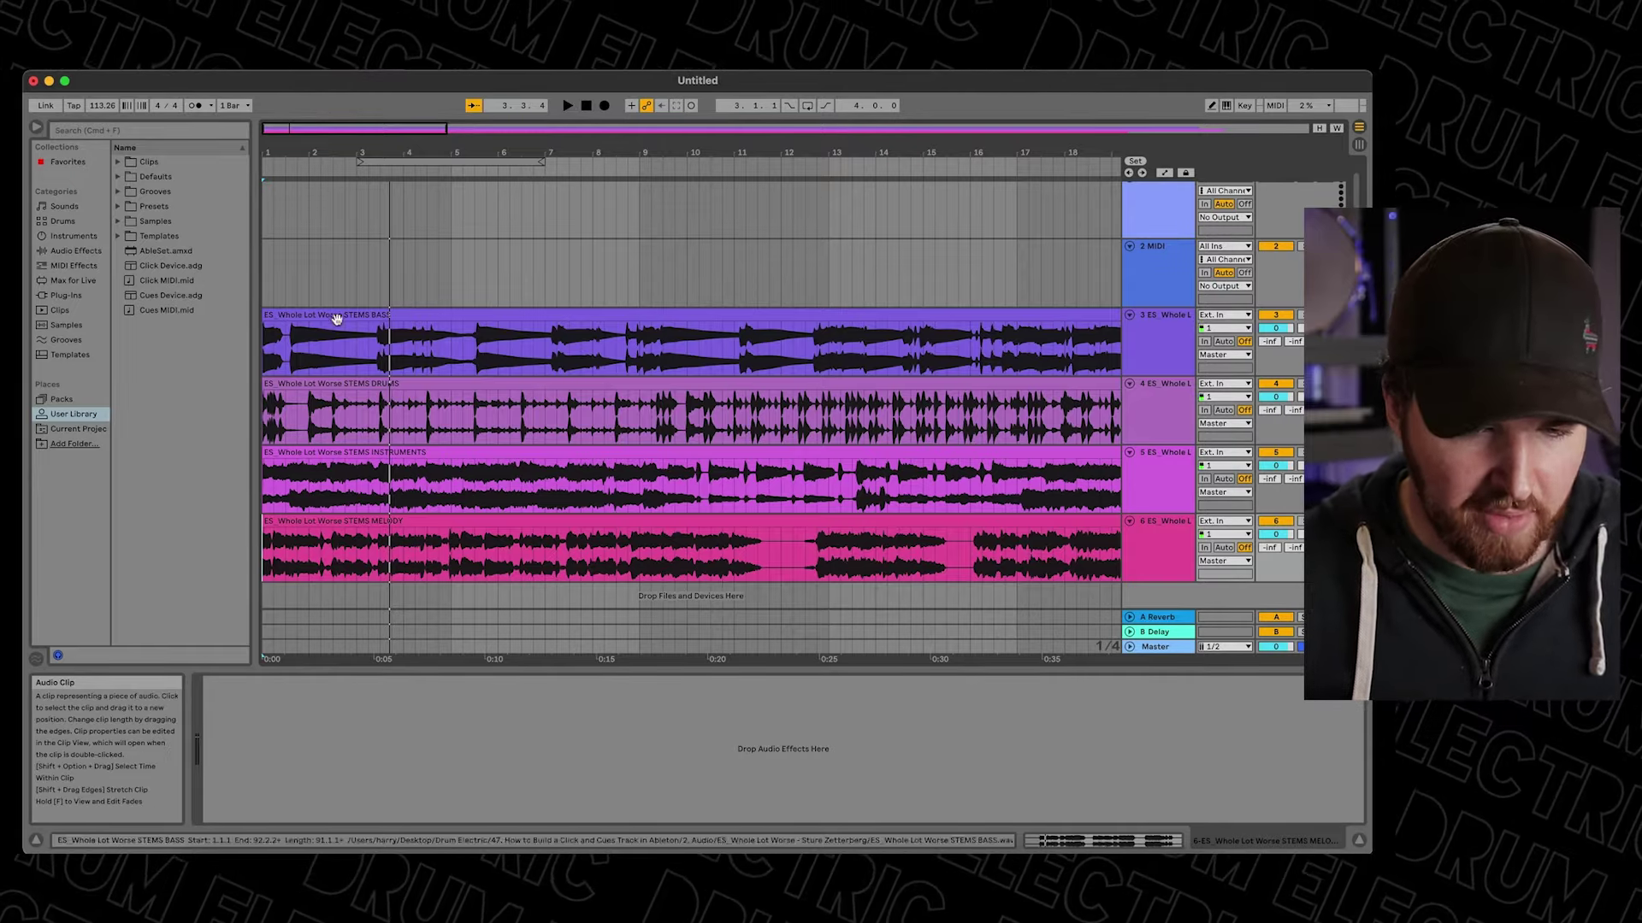
key("super+a")
left_click_drag(331, 314, 373, 315)
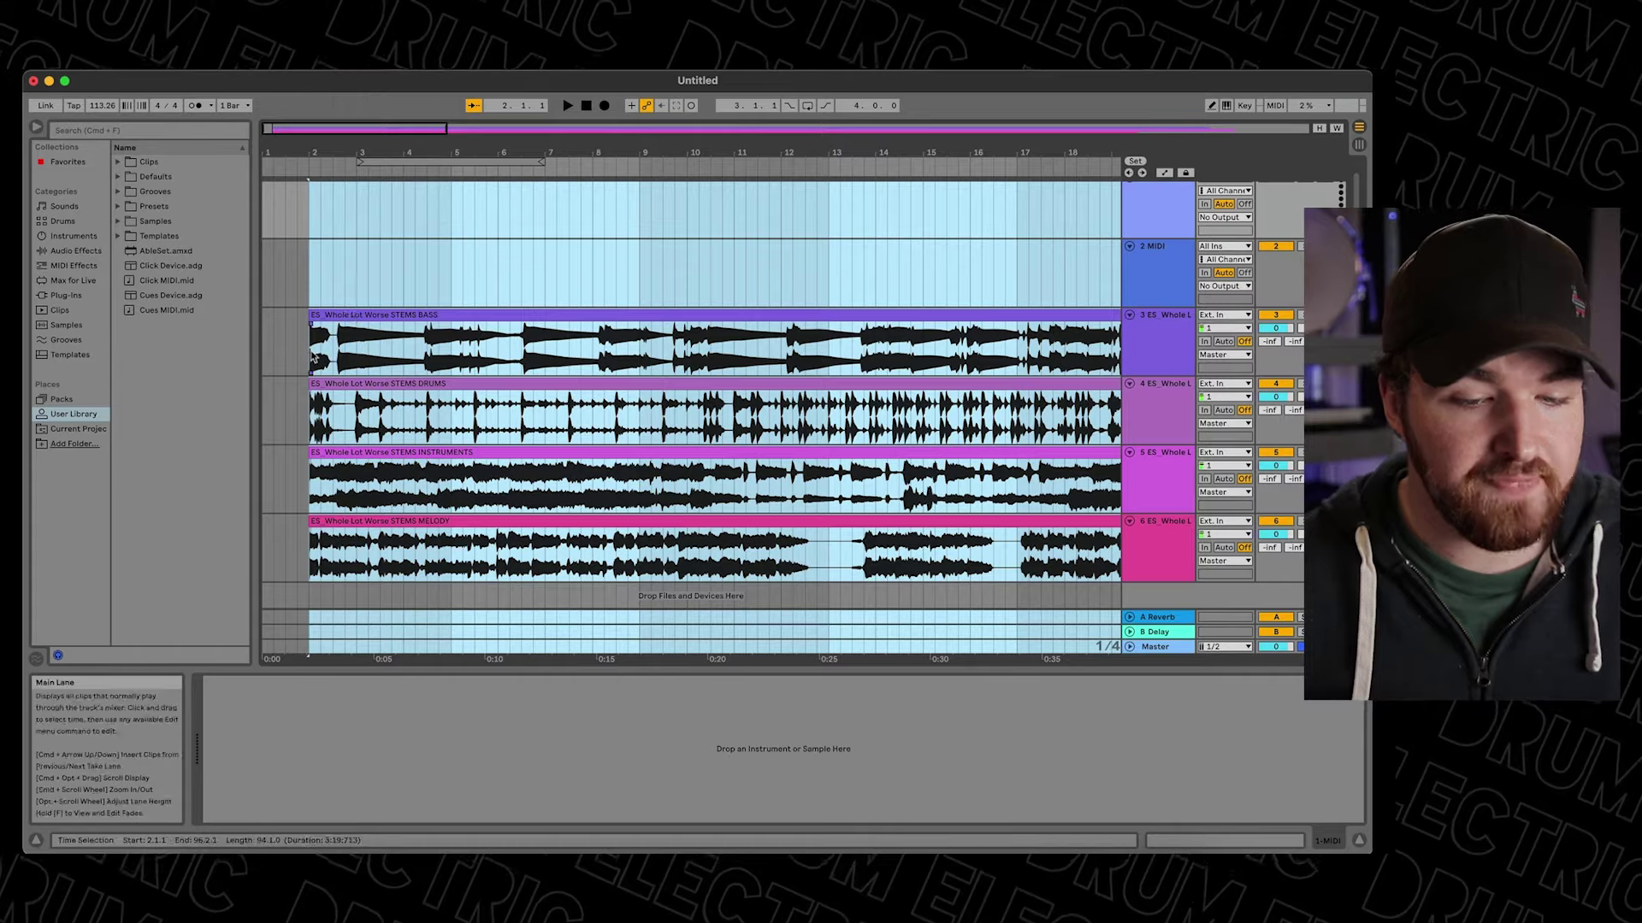
Turn off warping for the BASS, DRUMS, INSTRUMENTS and MELODY stem clips.
left_click(282, 357)
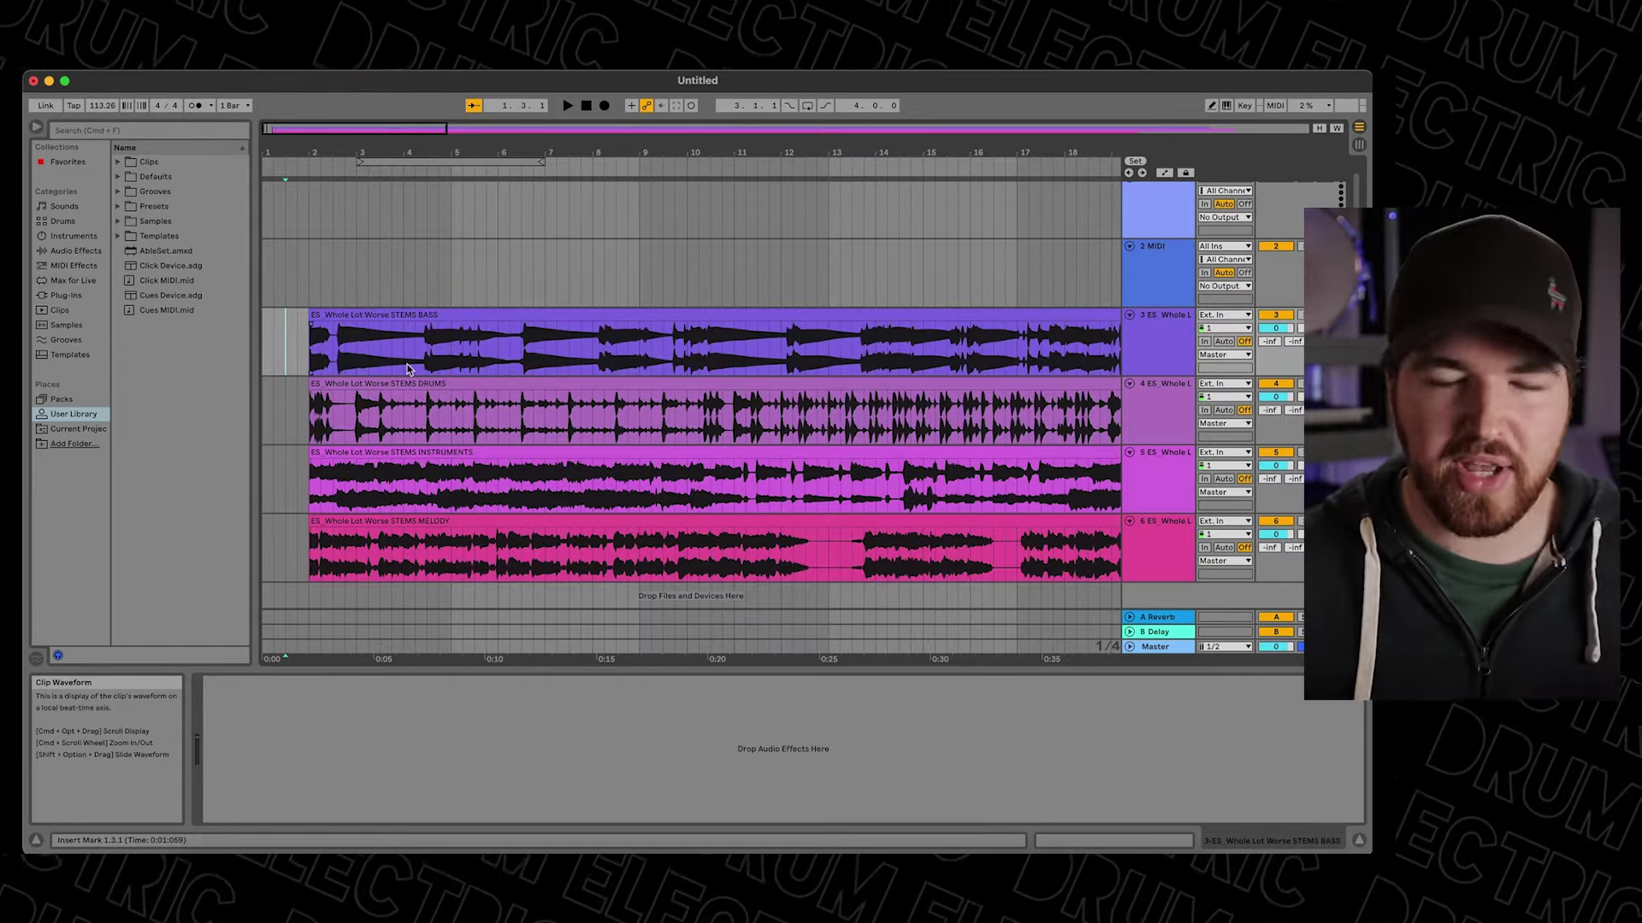
double_click(316, 311)
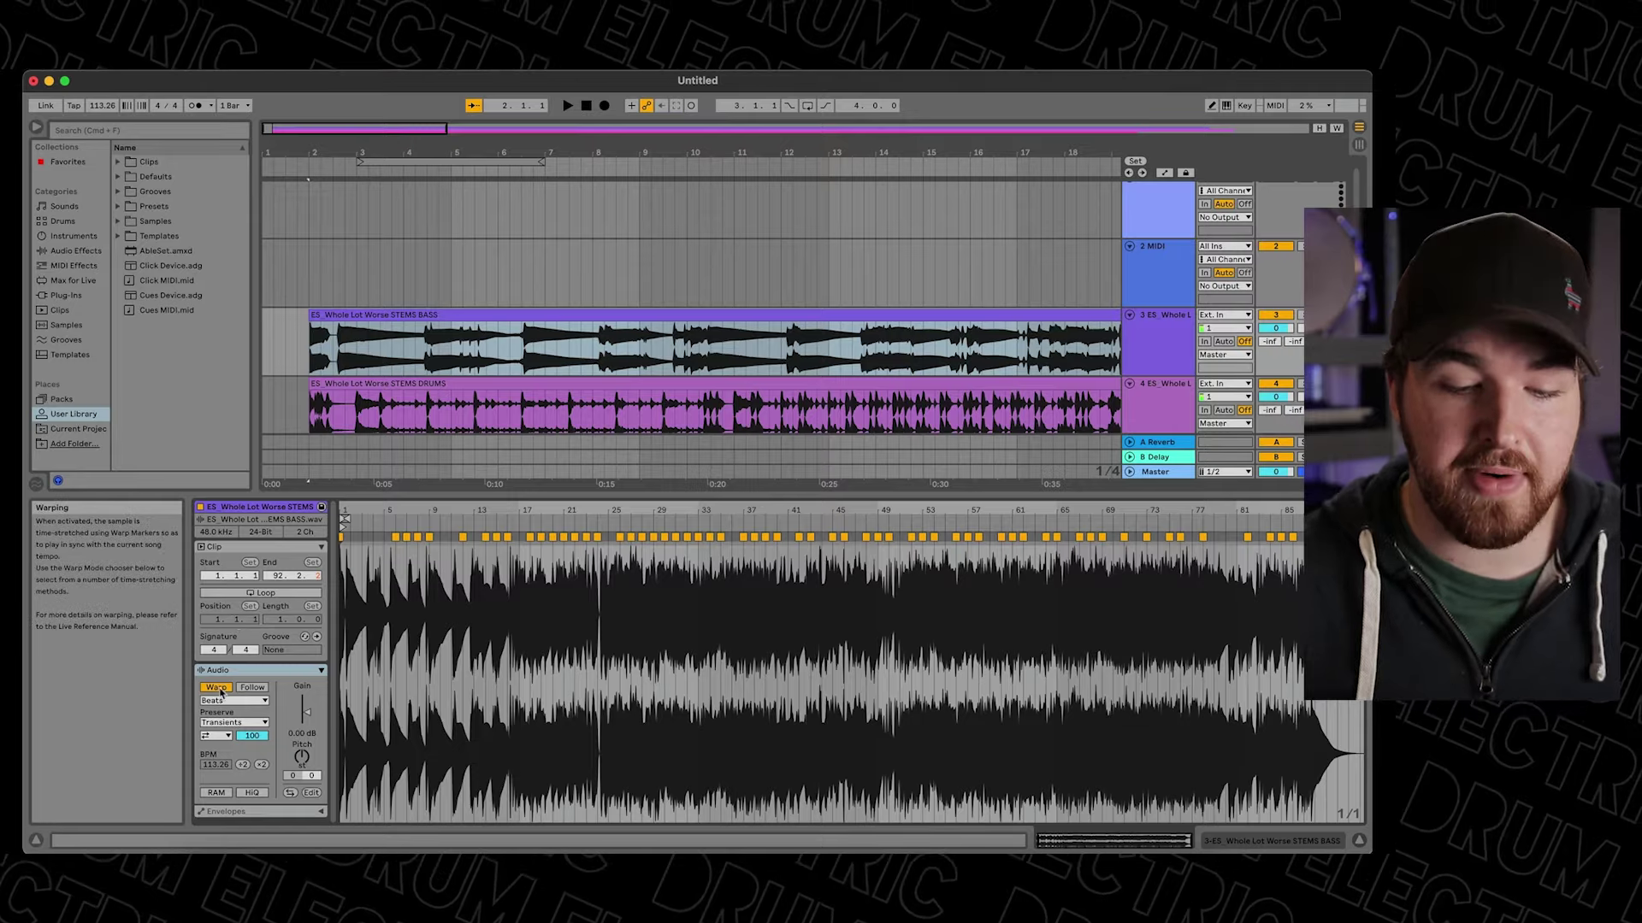
left_click(445, 395)
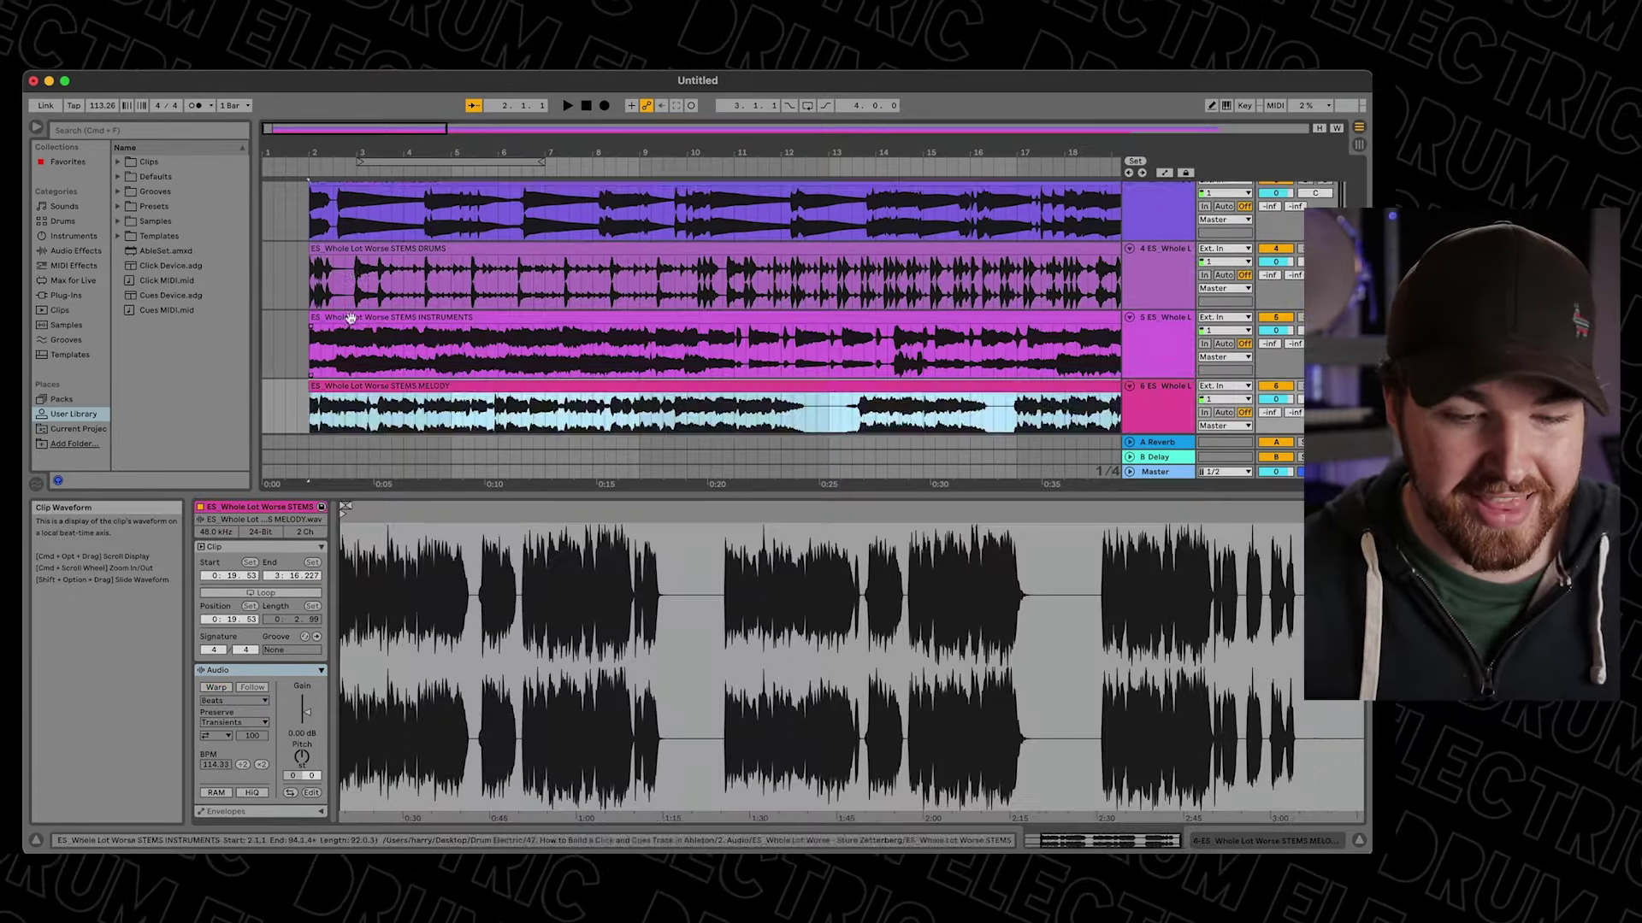
Extend the unwarped stem clips back to the start of their audio and realign all four to bar 2.
scroll(315, 256, "up", 2)
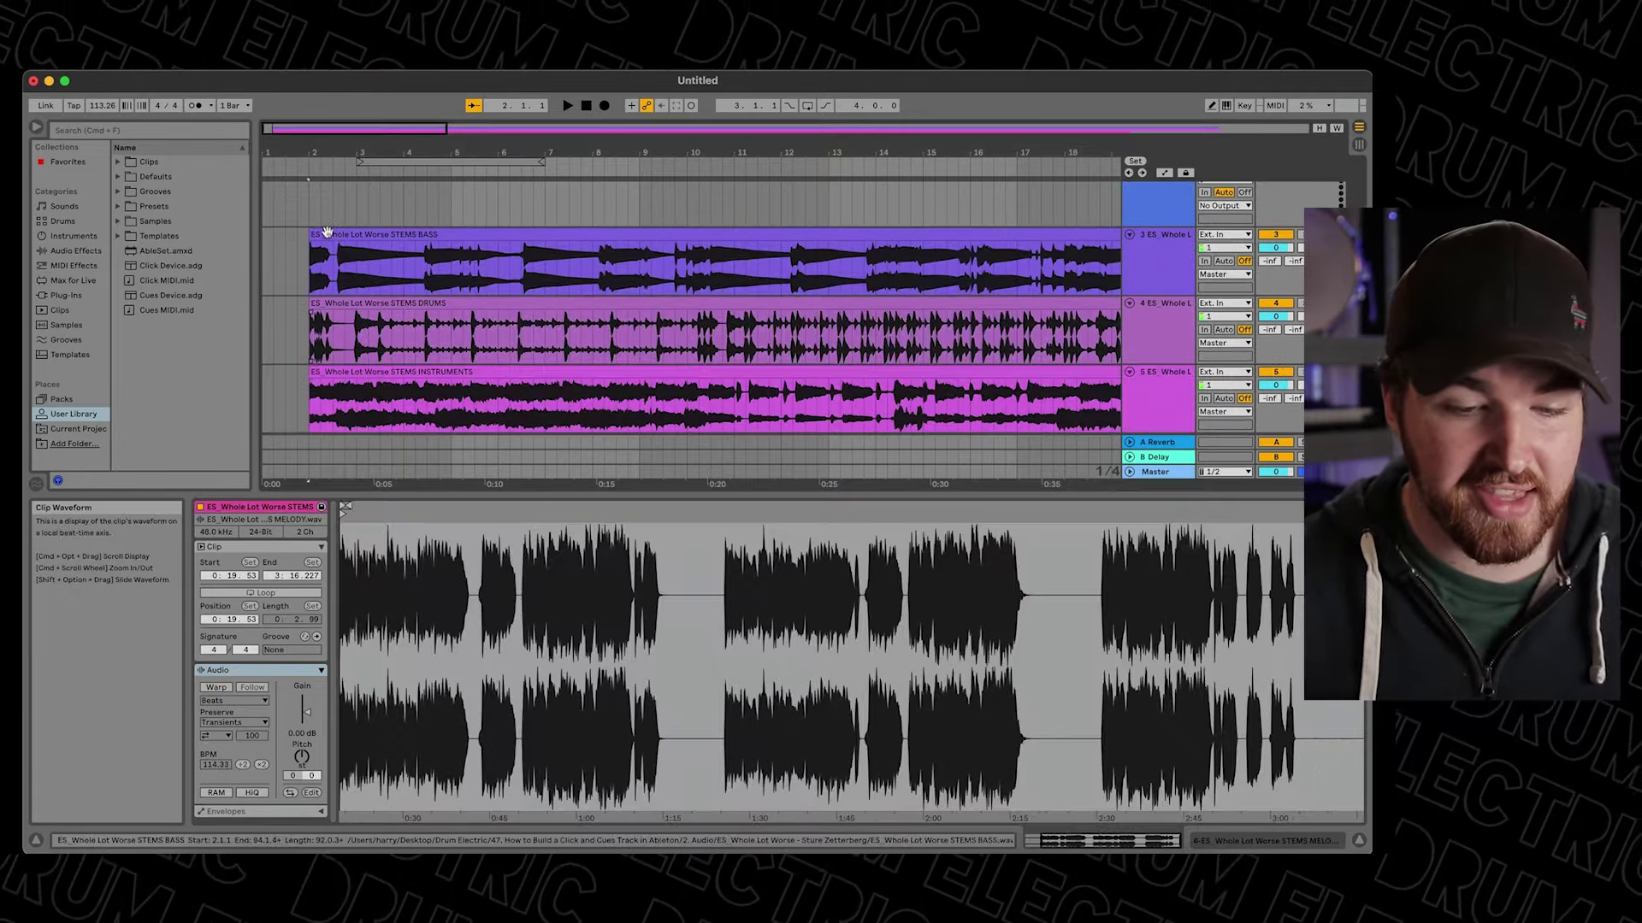
left_click_drag(313, 236, 291, 236)
left_click(316, 301)
scroll(316, 301, "down", 2)
left_click_drag(488, 395, 344, 395)
left_click_drag(332, 325, 359, 339)
left_click(340, 257)
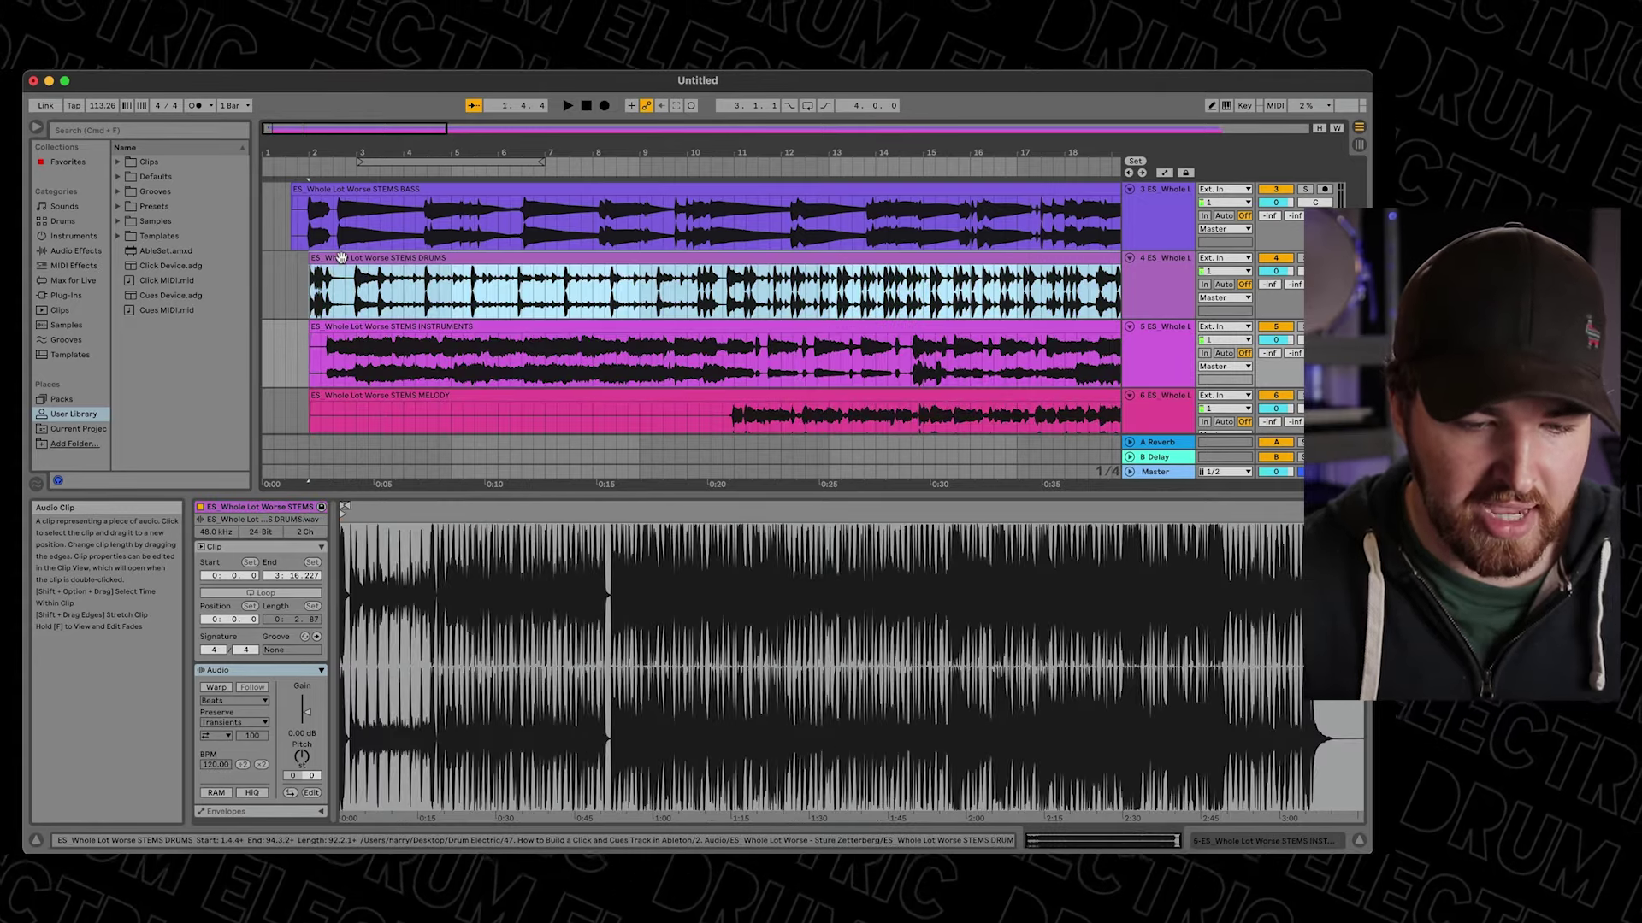
mouse_move(329, 214)
left_click_drag(330, 213, 346, 291)
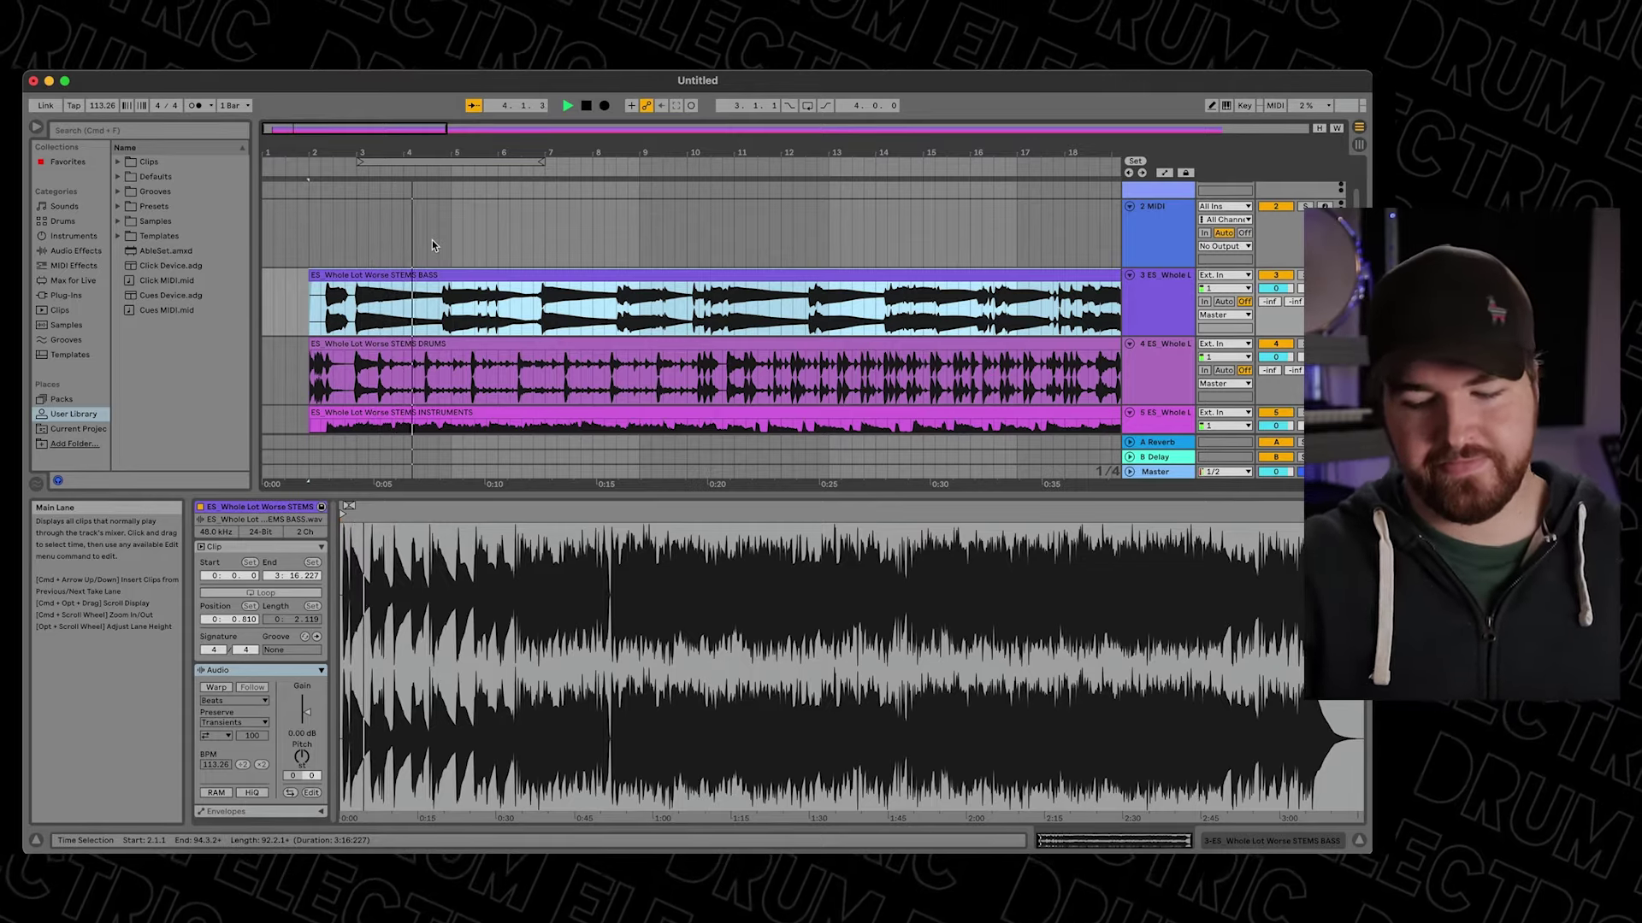
Play the realigned stems from bar 2 at a lower system volume to check their alignment.
key("XF86AudioLowerVolume")
scroll(432, 243, "down", 3)
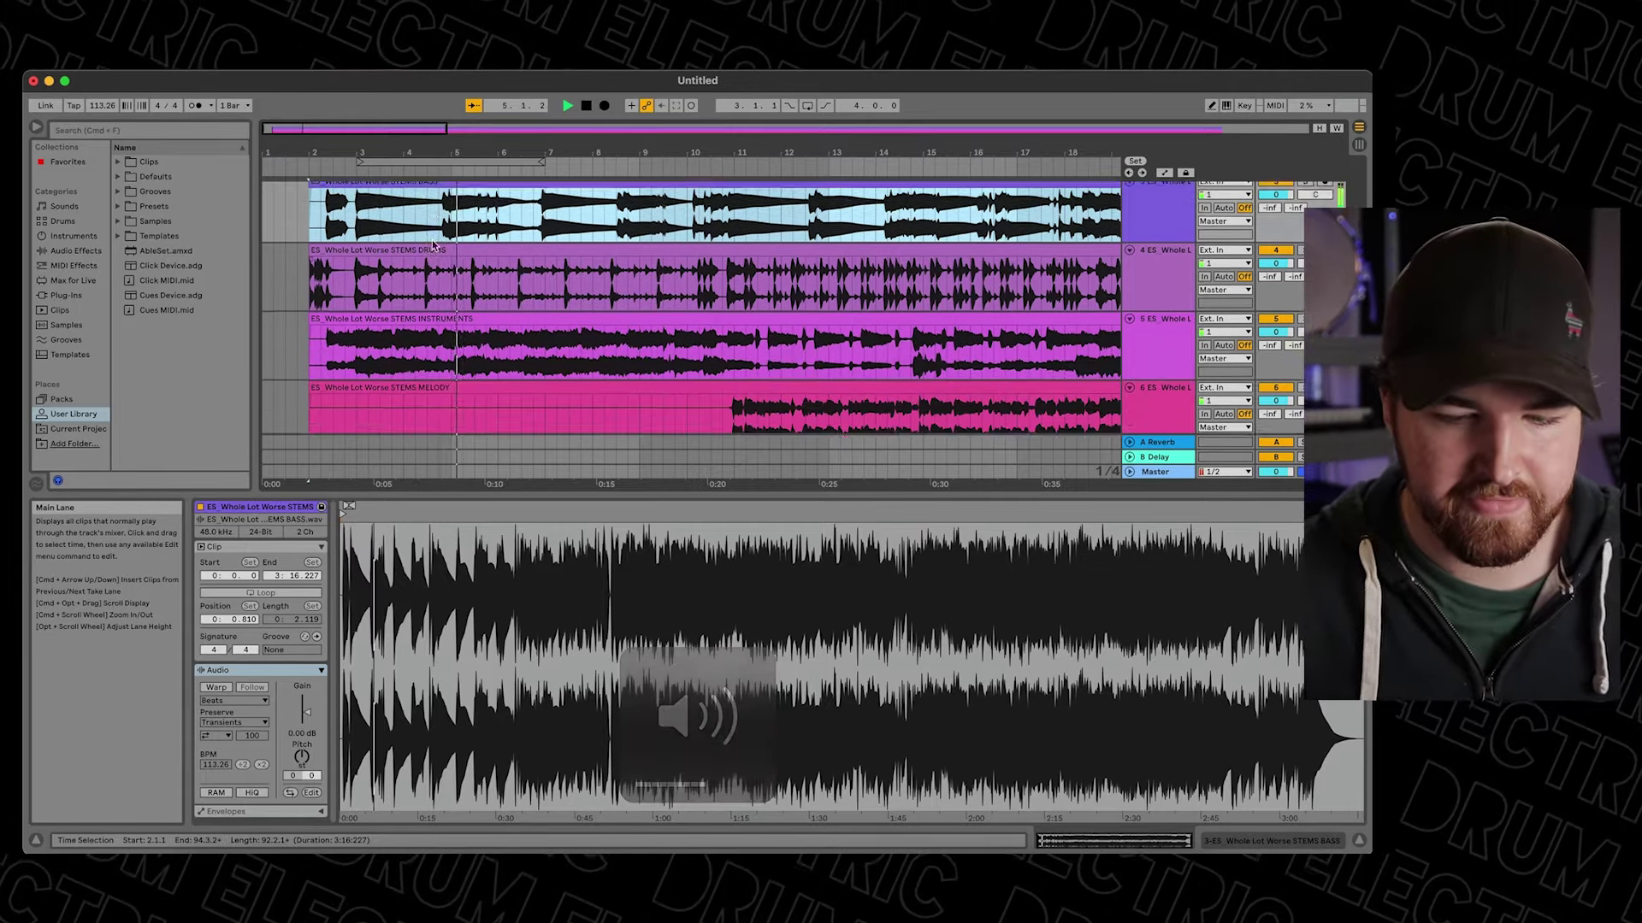
scroll(743, 283, "up", 2)
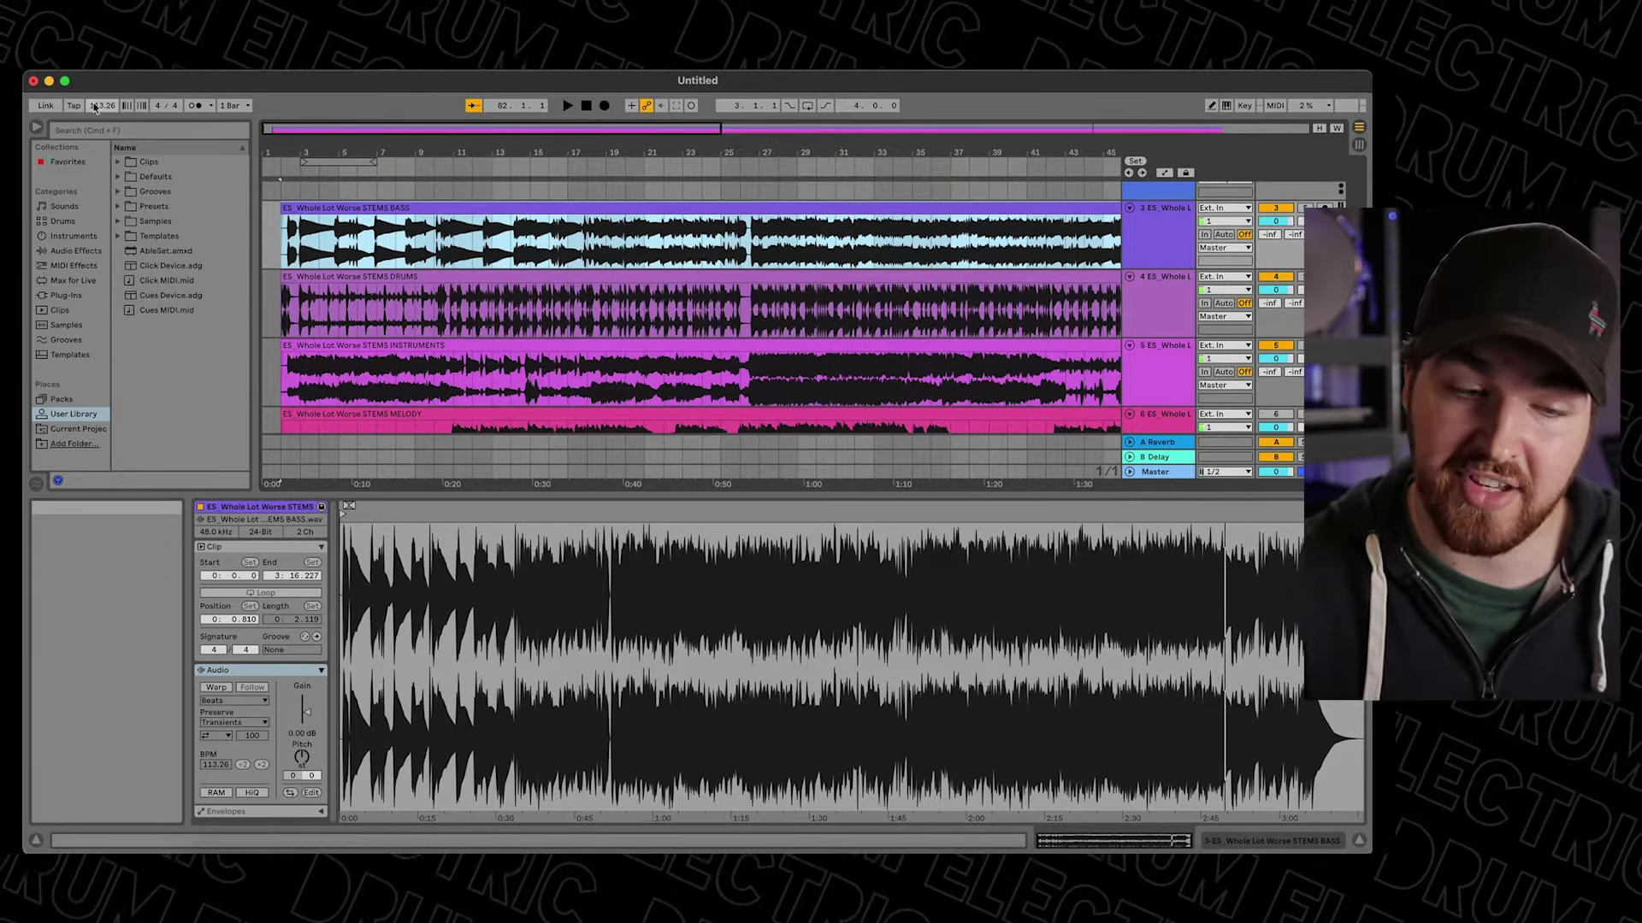
Turn on the metronome and set the project tempo to 115 BPM.
left_click(196, 106)
left_click(313, 174)
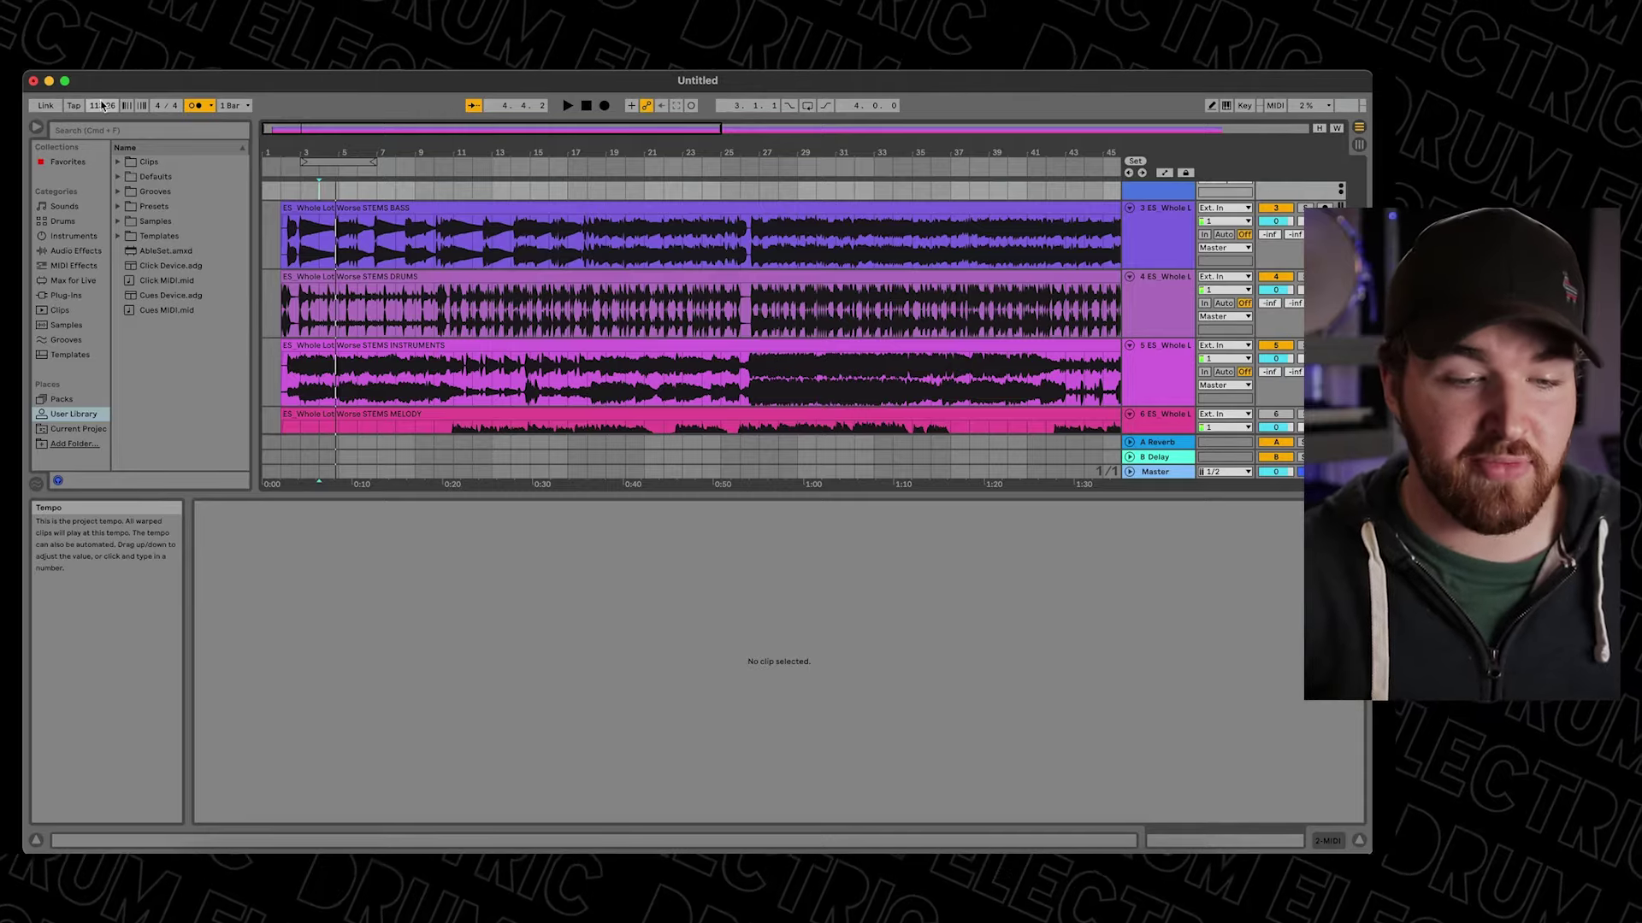
double_click(101, 103)
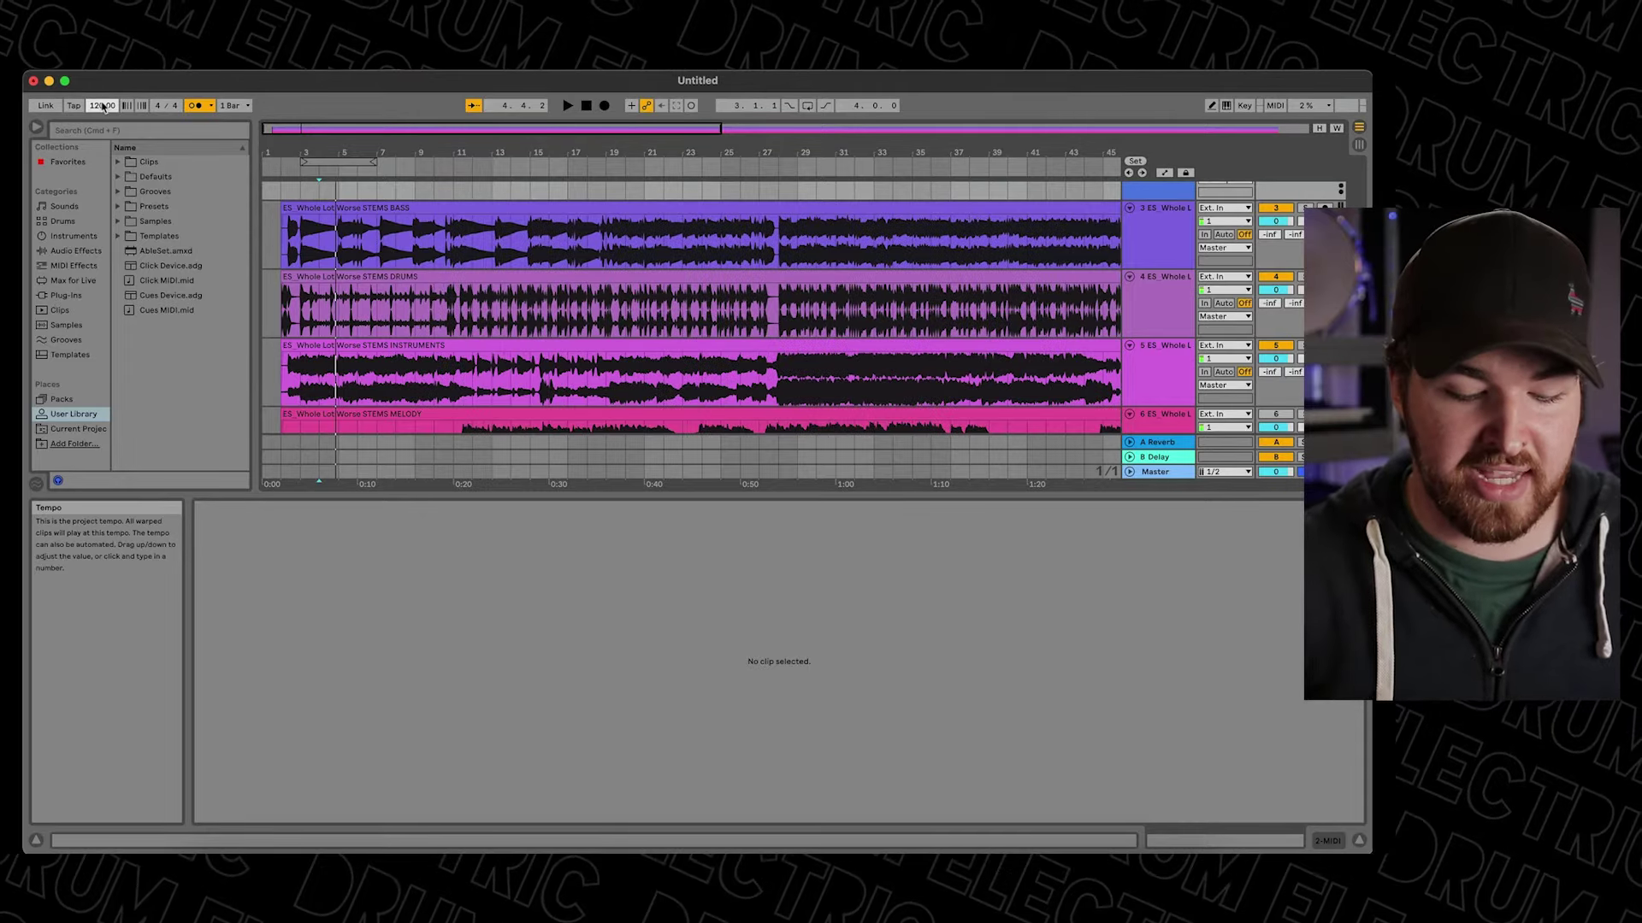
type("111")
key("Return")
left_click(314, 187)
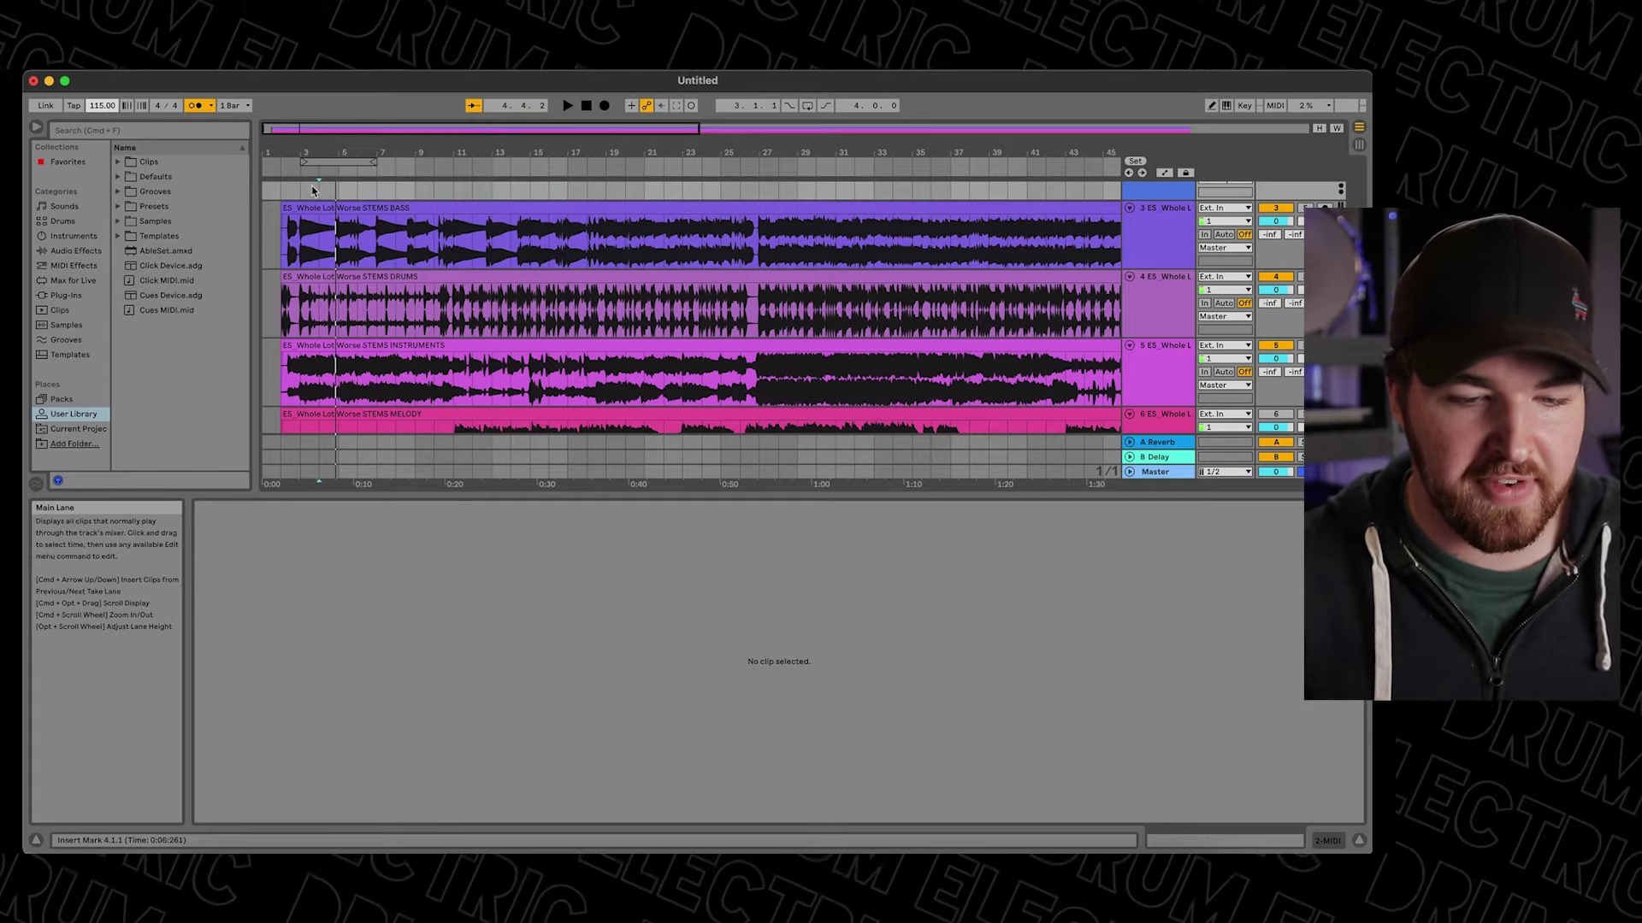
Listen to the stems against the metronome near the beginning and end of the song to check the tempo.
scroll(298, 220, "down", 1)
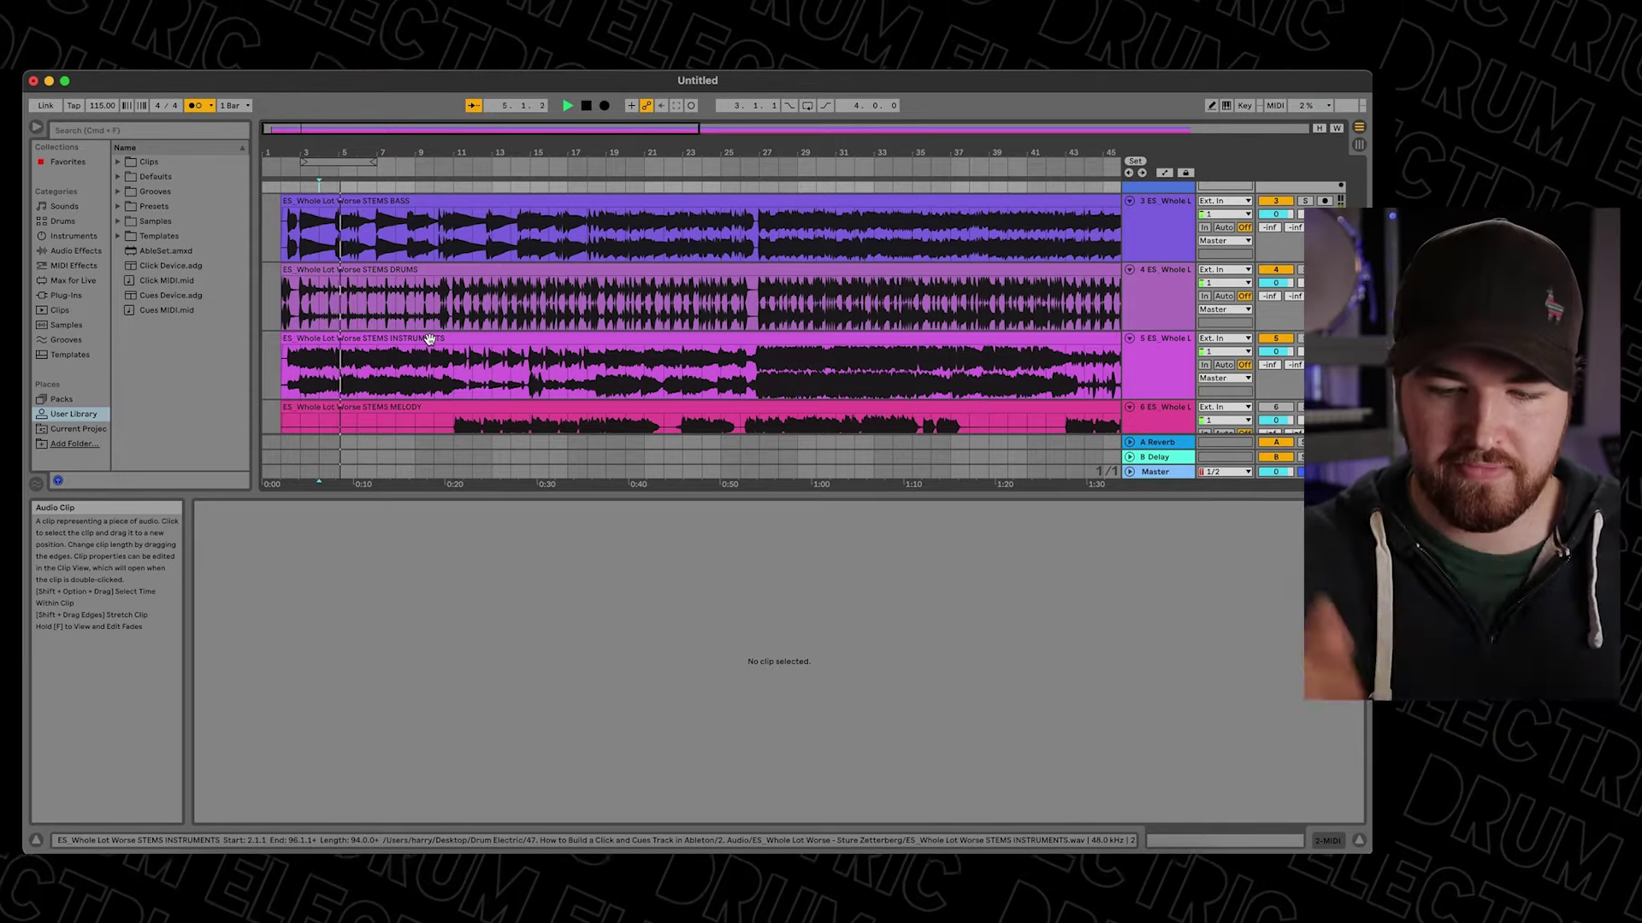
scroll(836, 376, "right", 15)
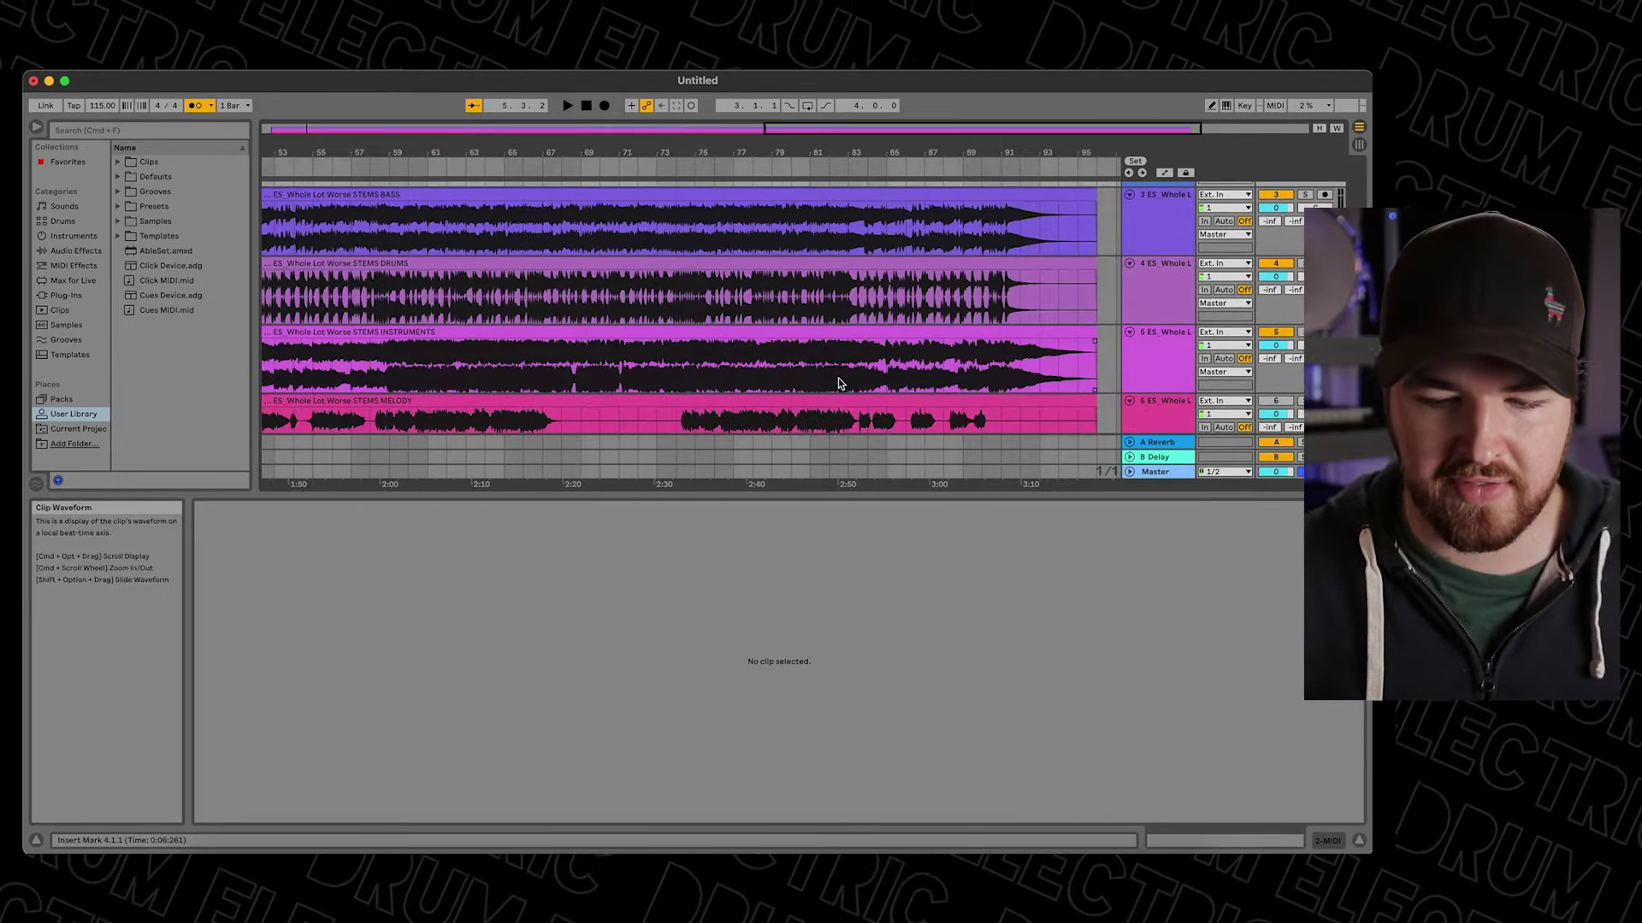
left_click(826, 167)
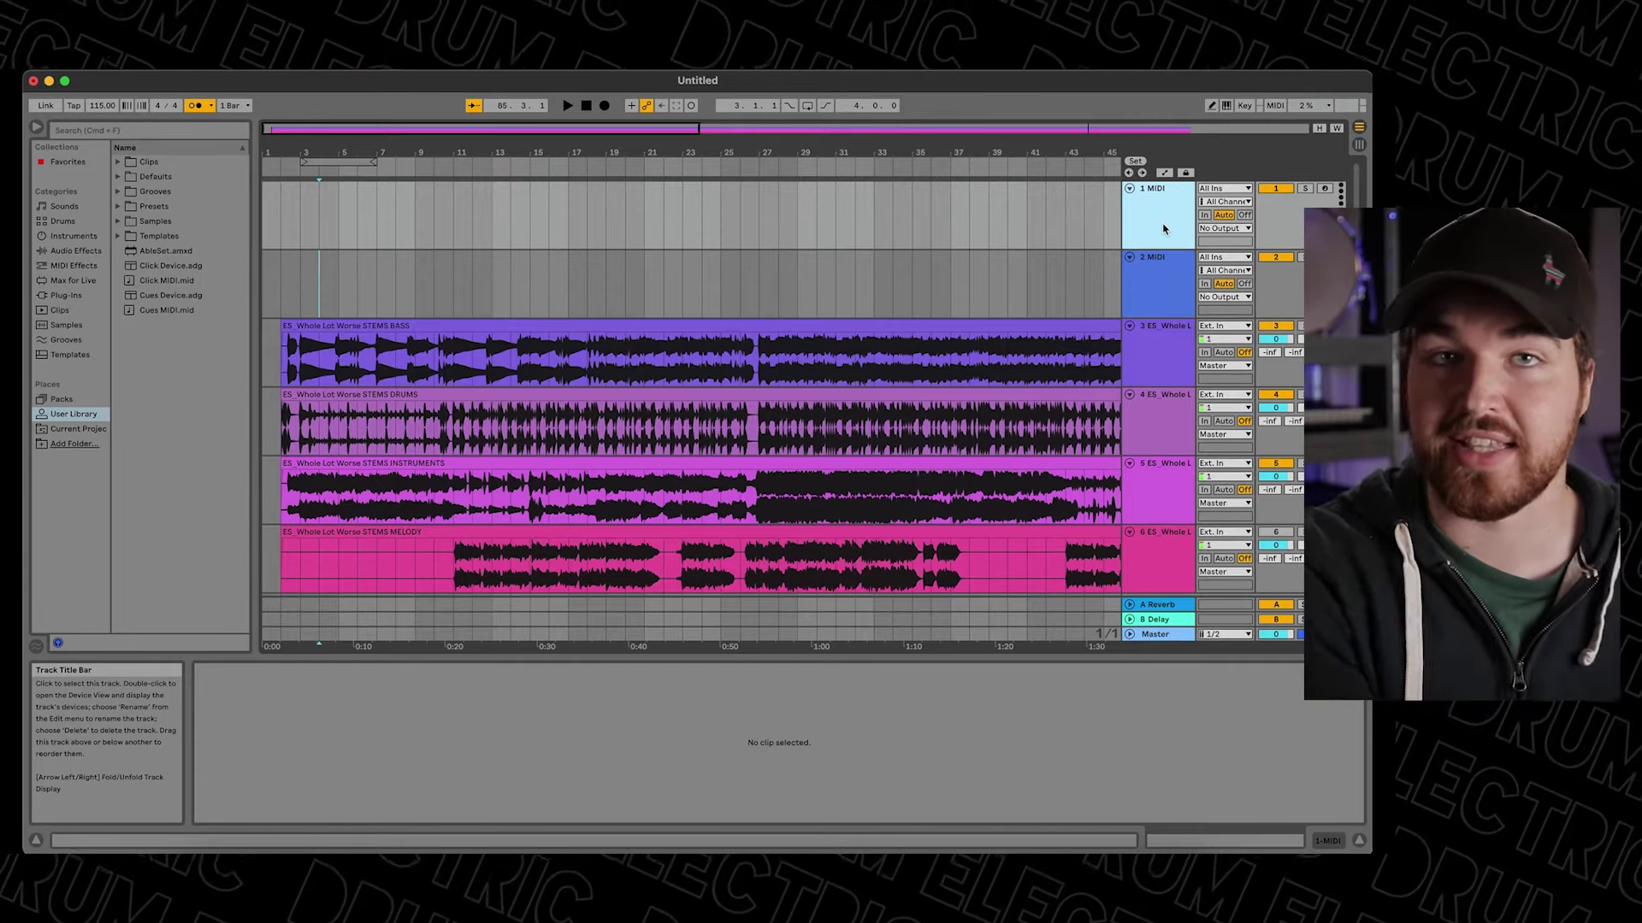
Load Click Device.adg onto the first MIDI track and fill it with Click MIDI.mid from bar 1 to bar 90.
left_click_drag(169, 266, 639, 274)
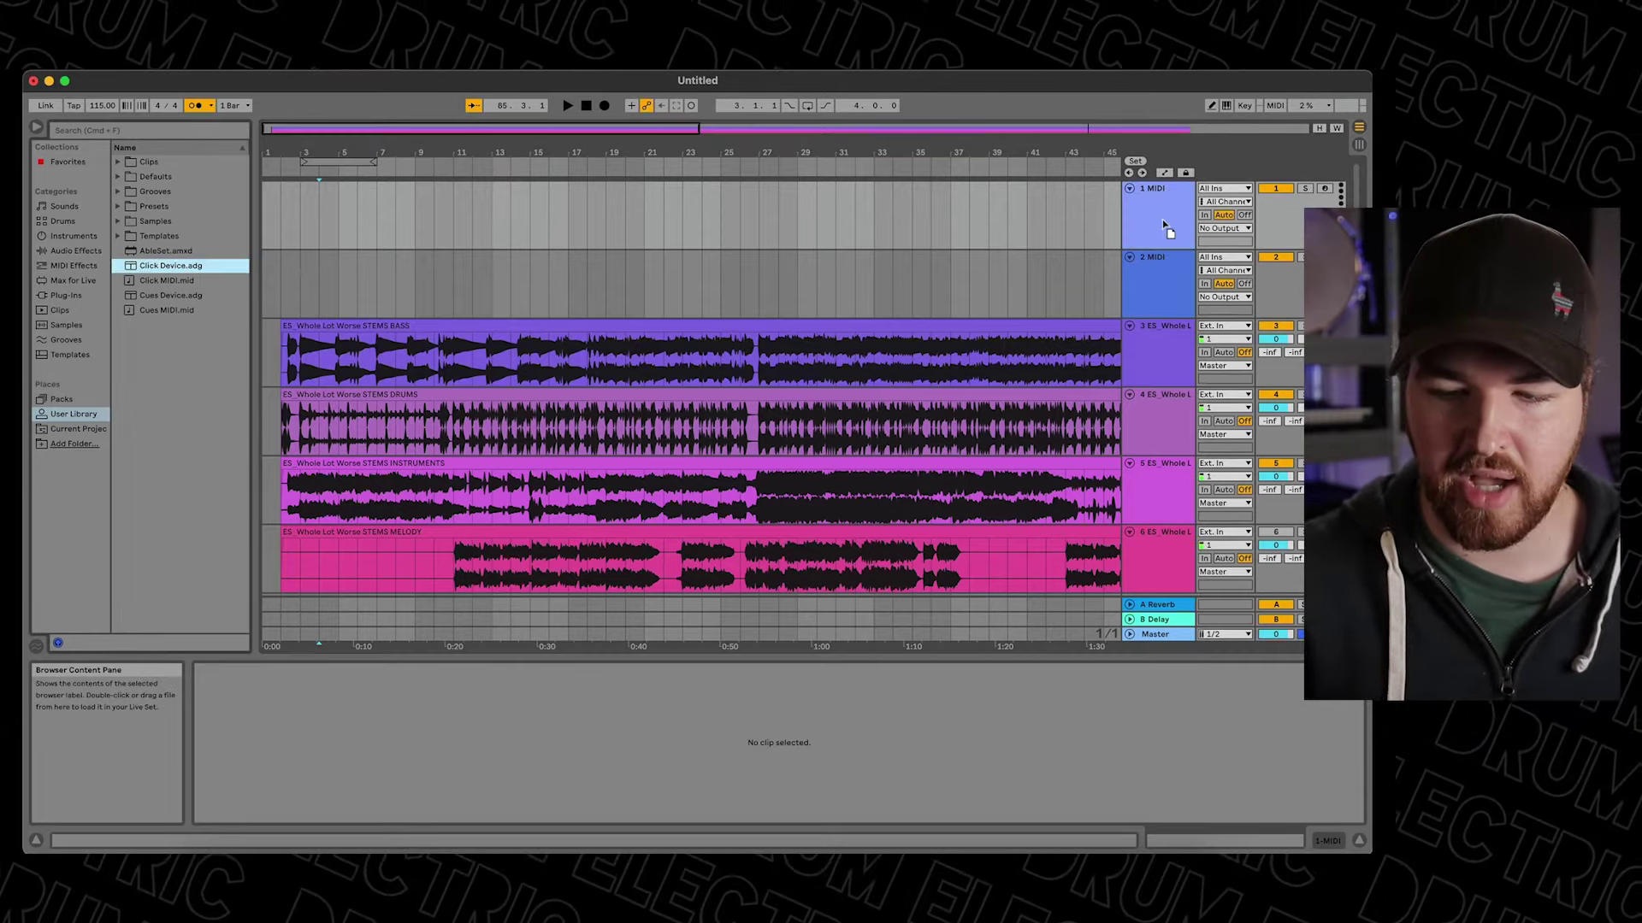
left_click_drag(1163, 219, 1163, 219)
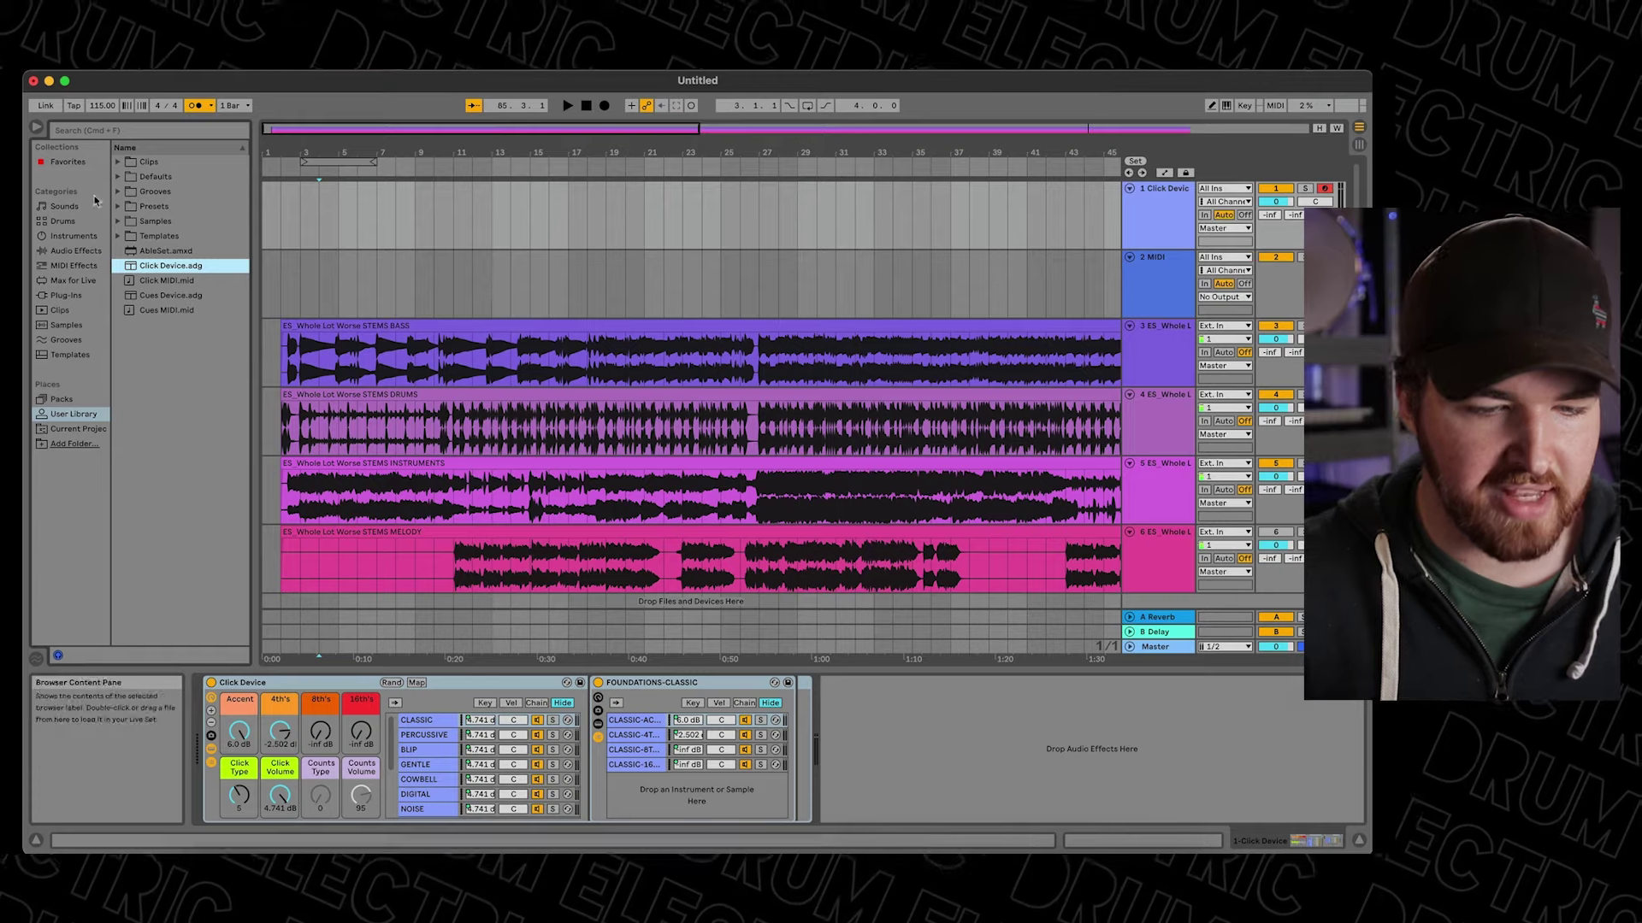
left_click_drag(158, 280, 890, 206)
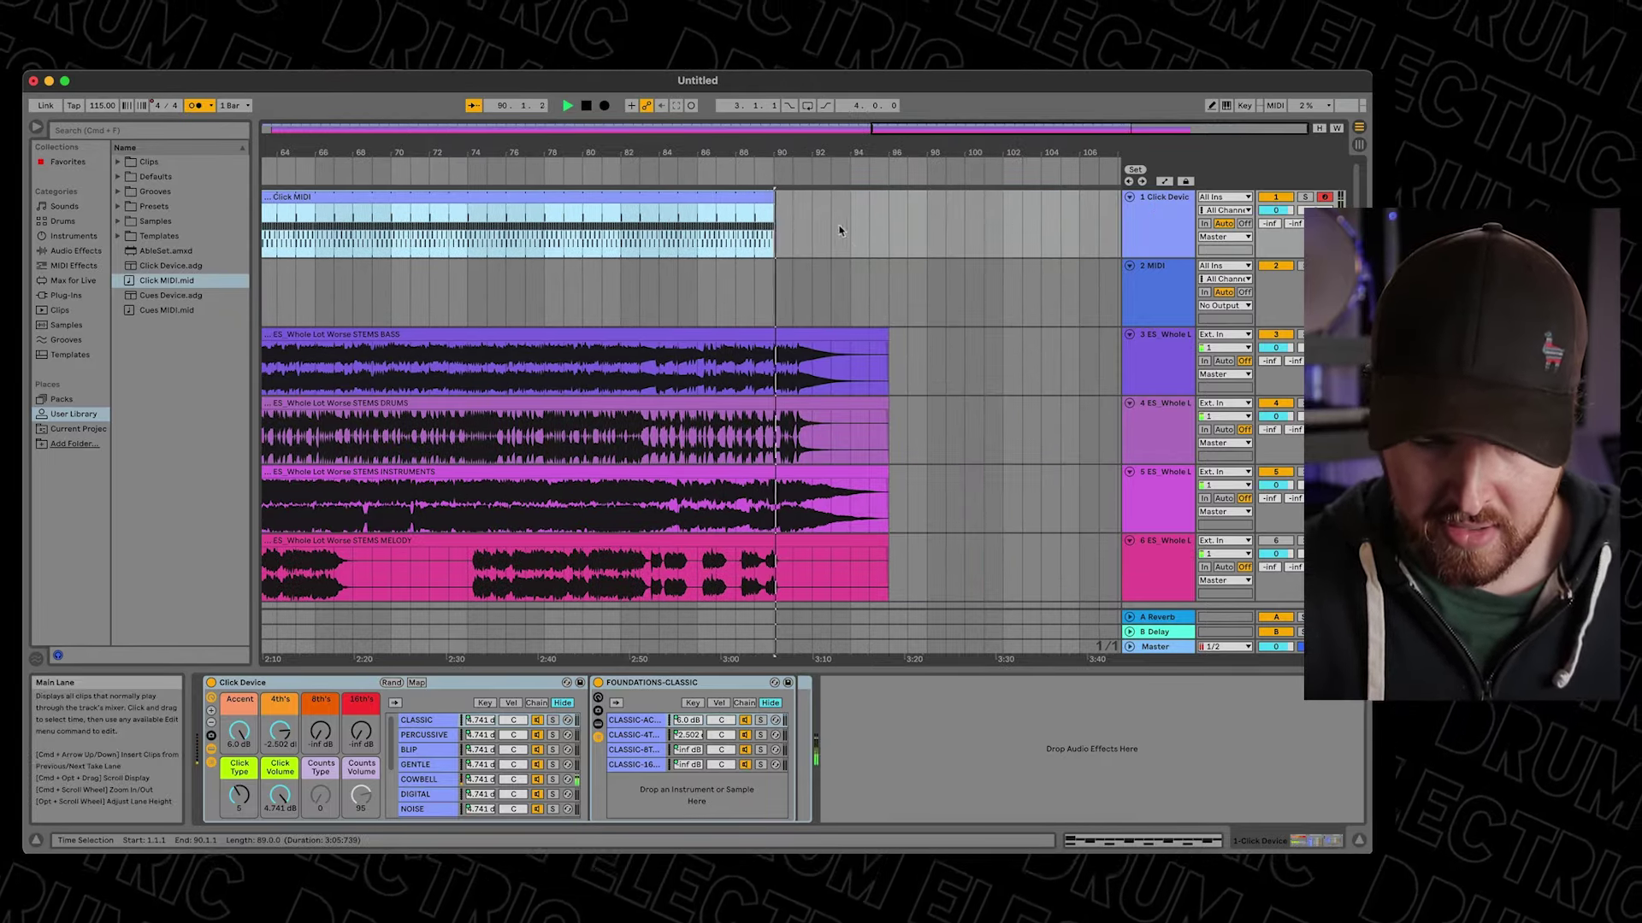
key("space")
scroll(701, 227, "left", 15)
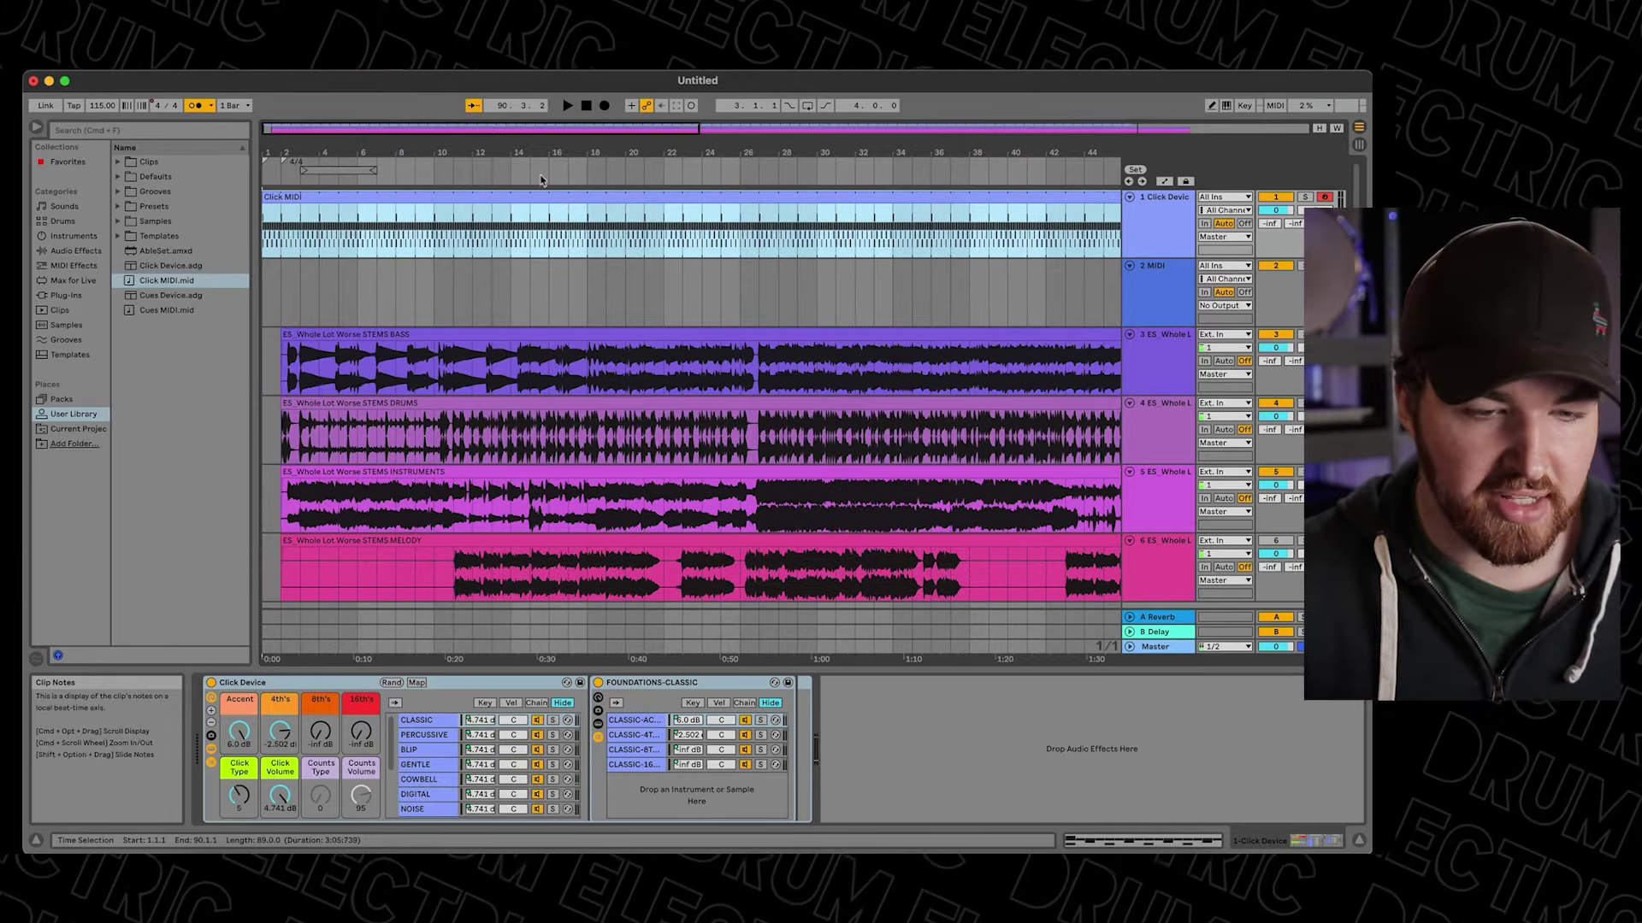
Turn off the metronome and lower the BASS and DRUMS tracks to -22 dB and the INSTRUMENTS track to about -18.3 dB.
left_click(196, 106)
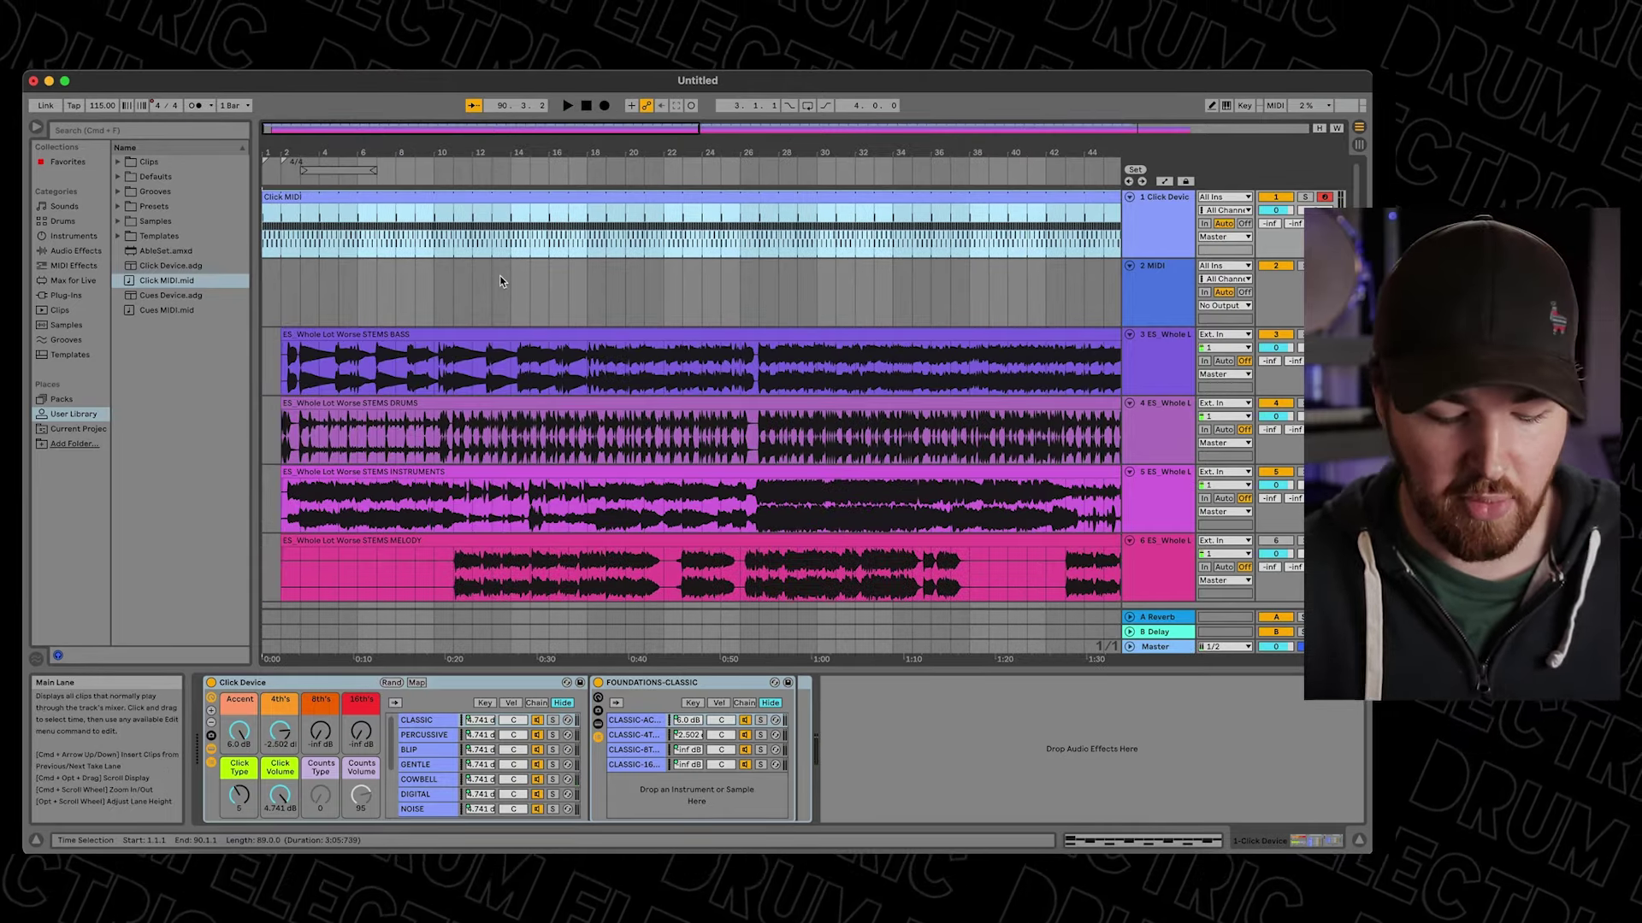
key("Tab")
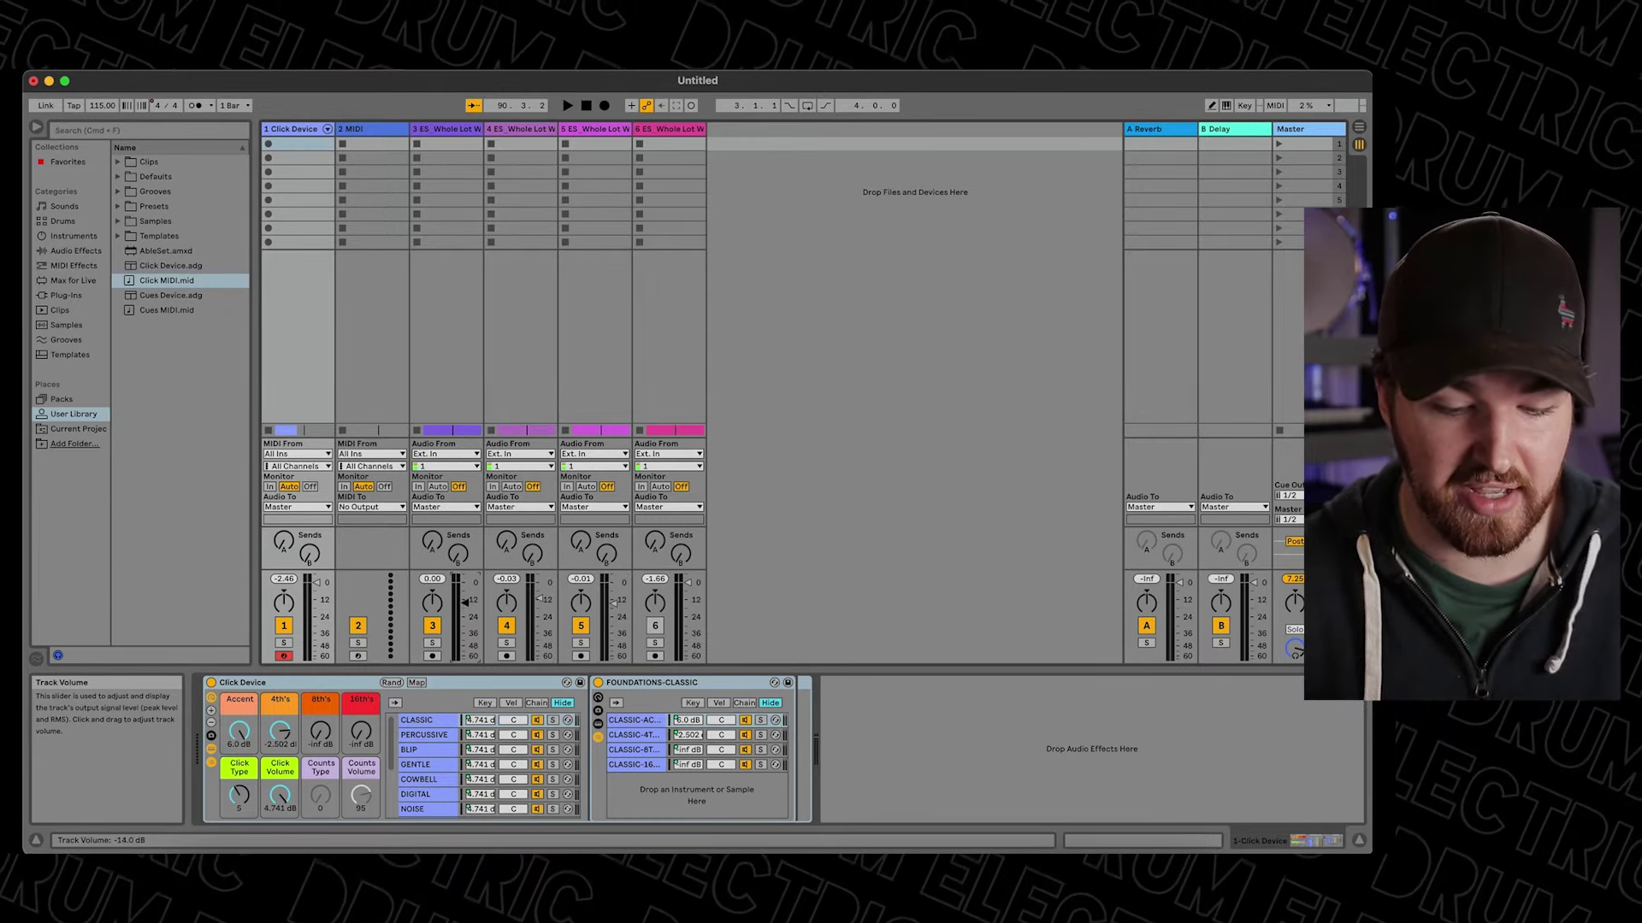
key("Tab")
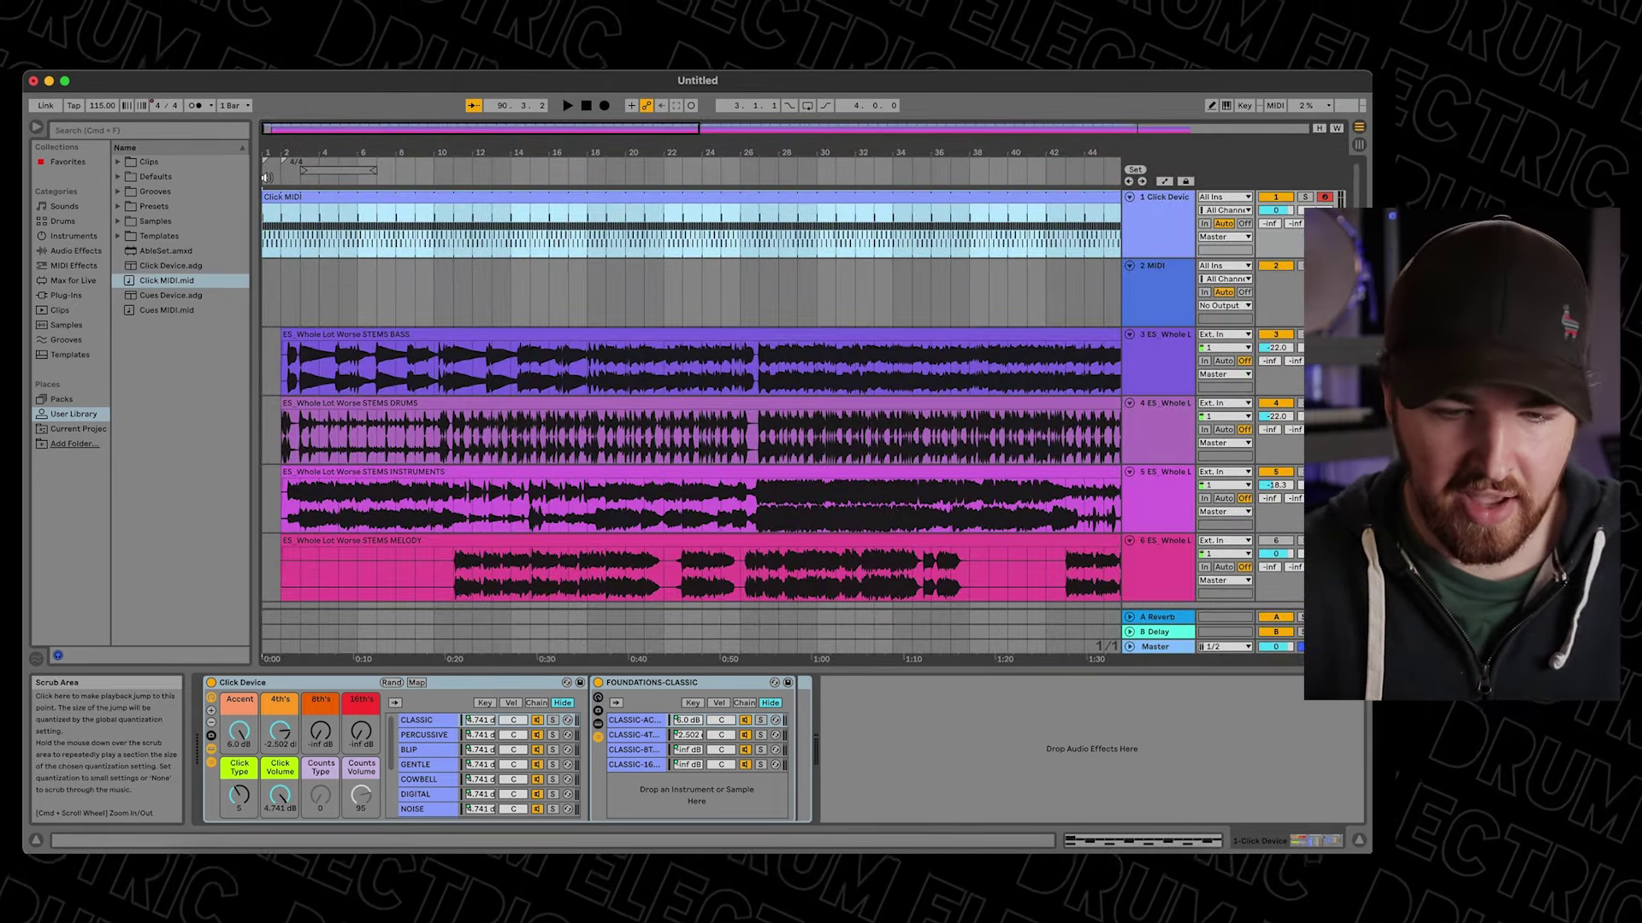
Balance the click during playback with Accent at about 0.6 dB and 8th's at about -29.4 dB, and disarm its track.
left_click(568, 106)
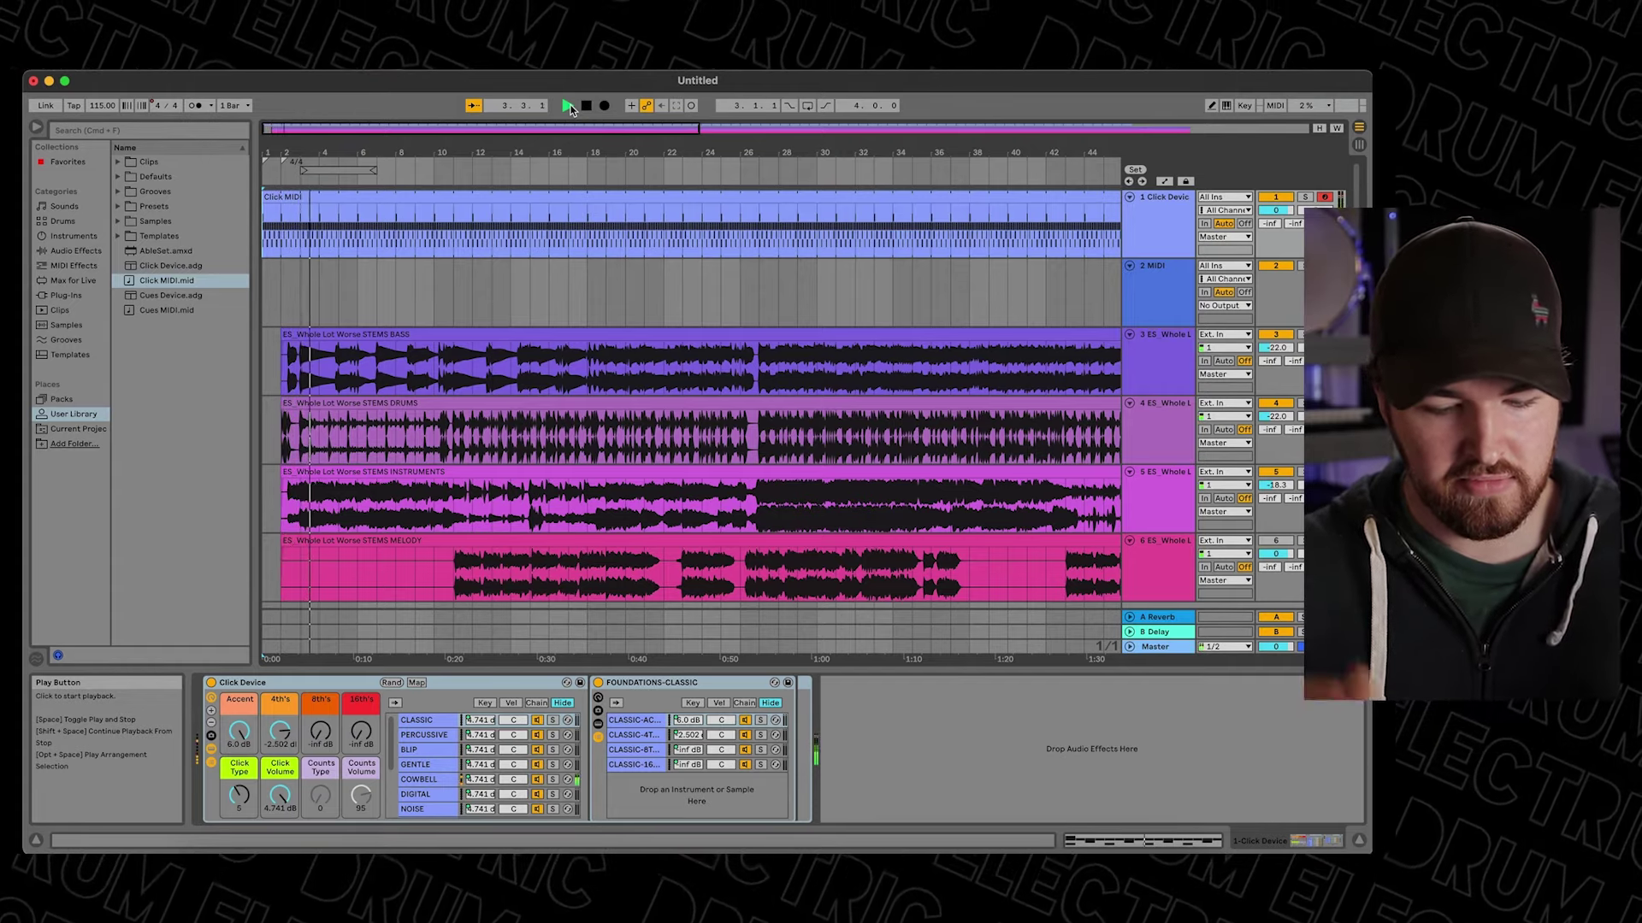
left_click_drag(228, 749, 242, 735)
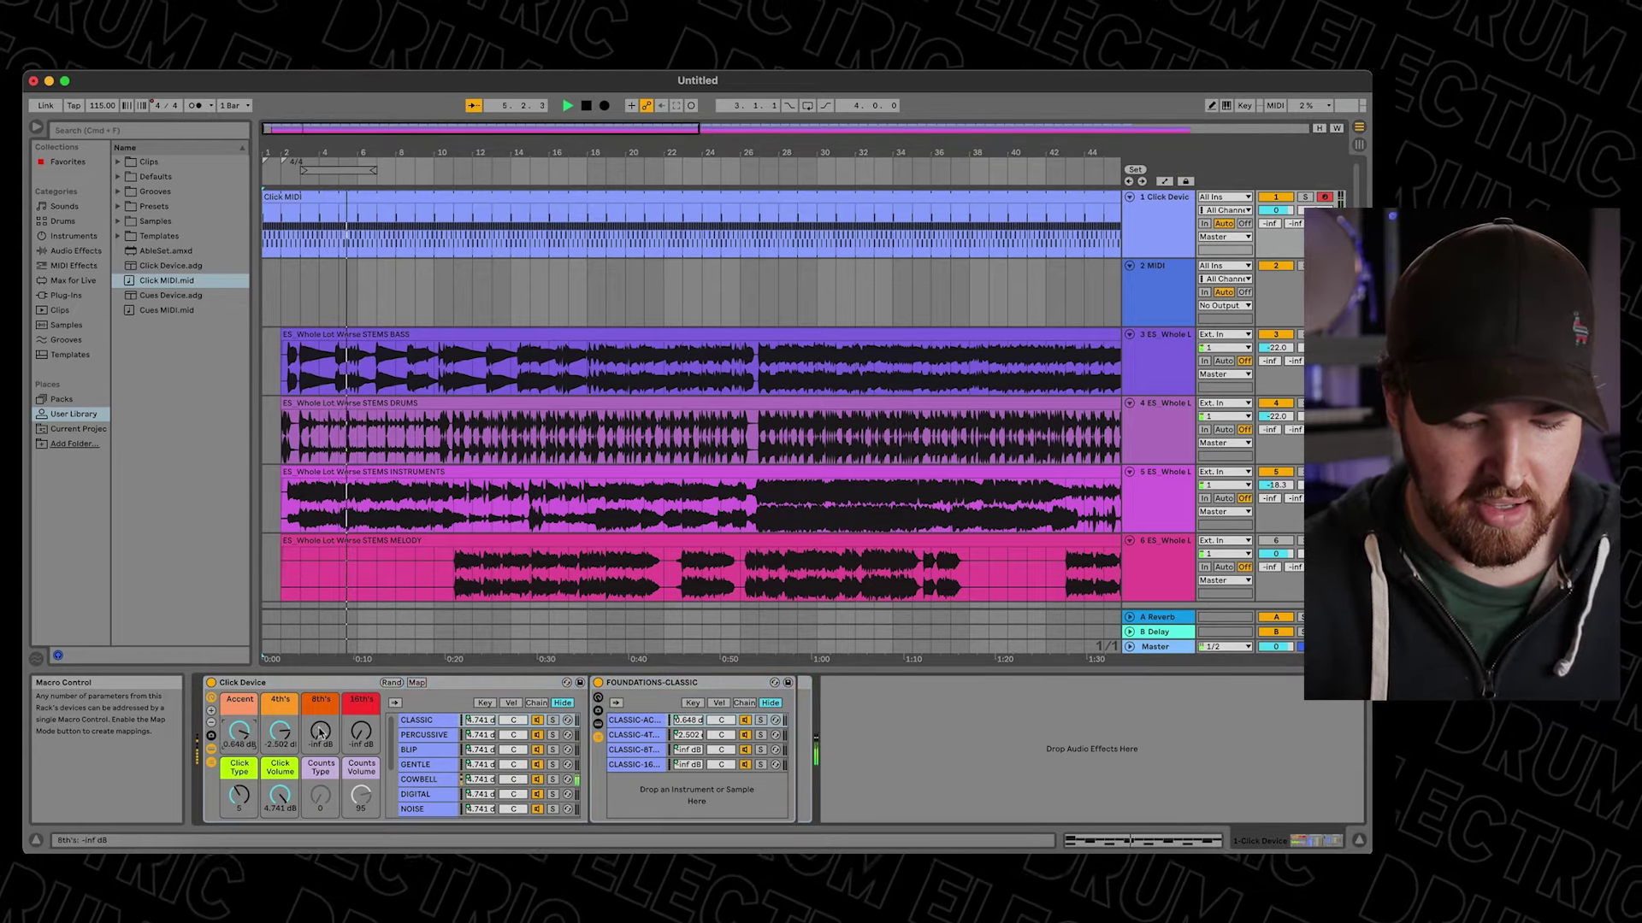
left_click_drag(321, 733, 321, 696)
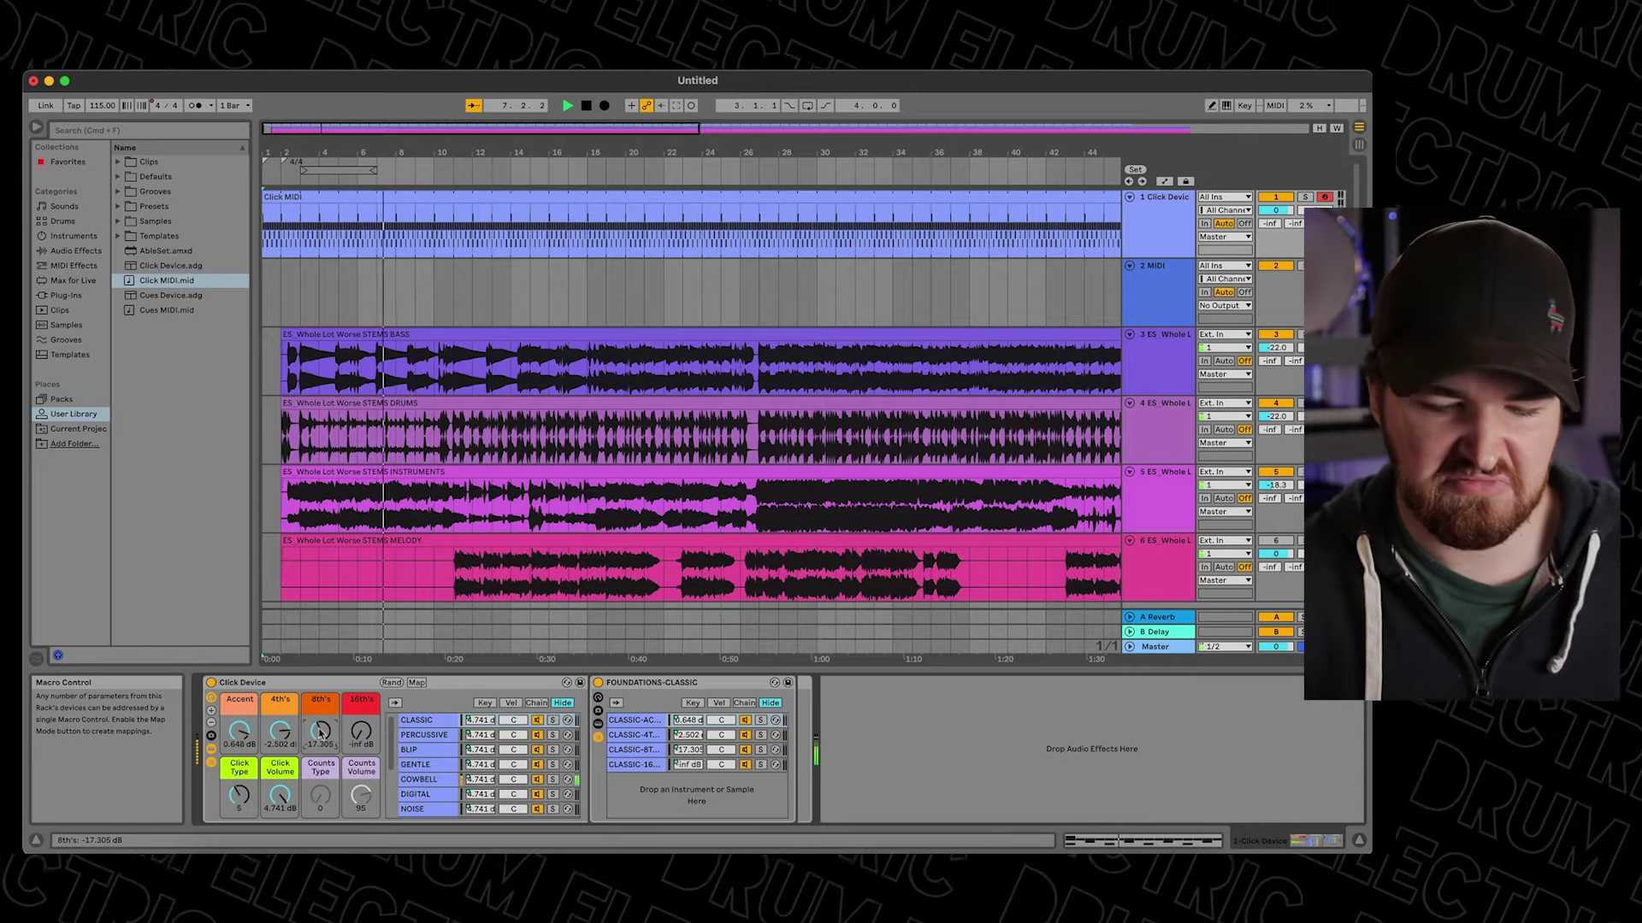
left_click_drag(361, 733, 325, 734)
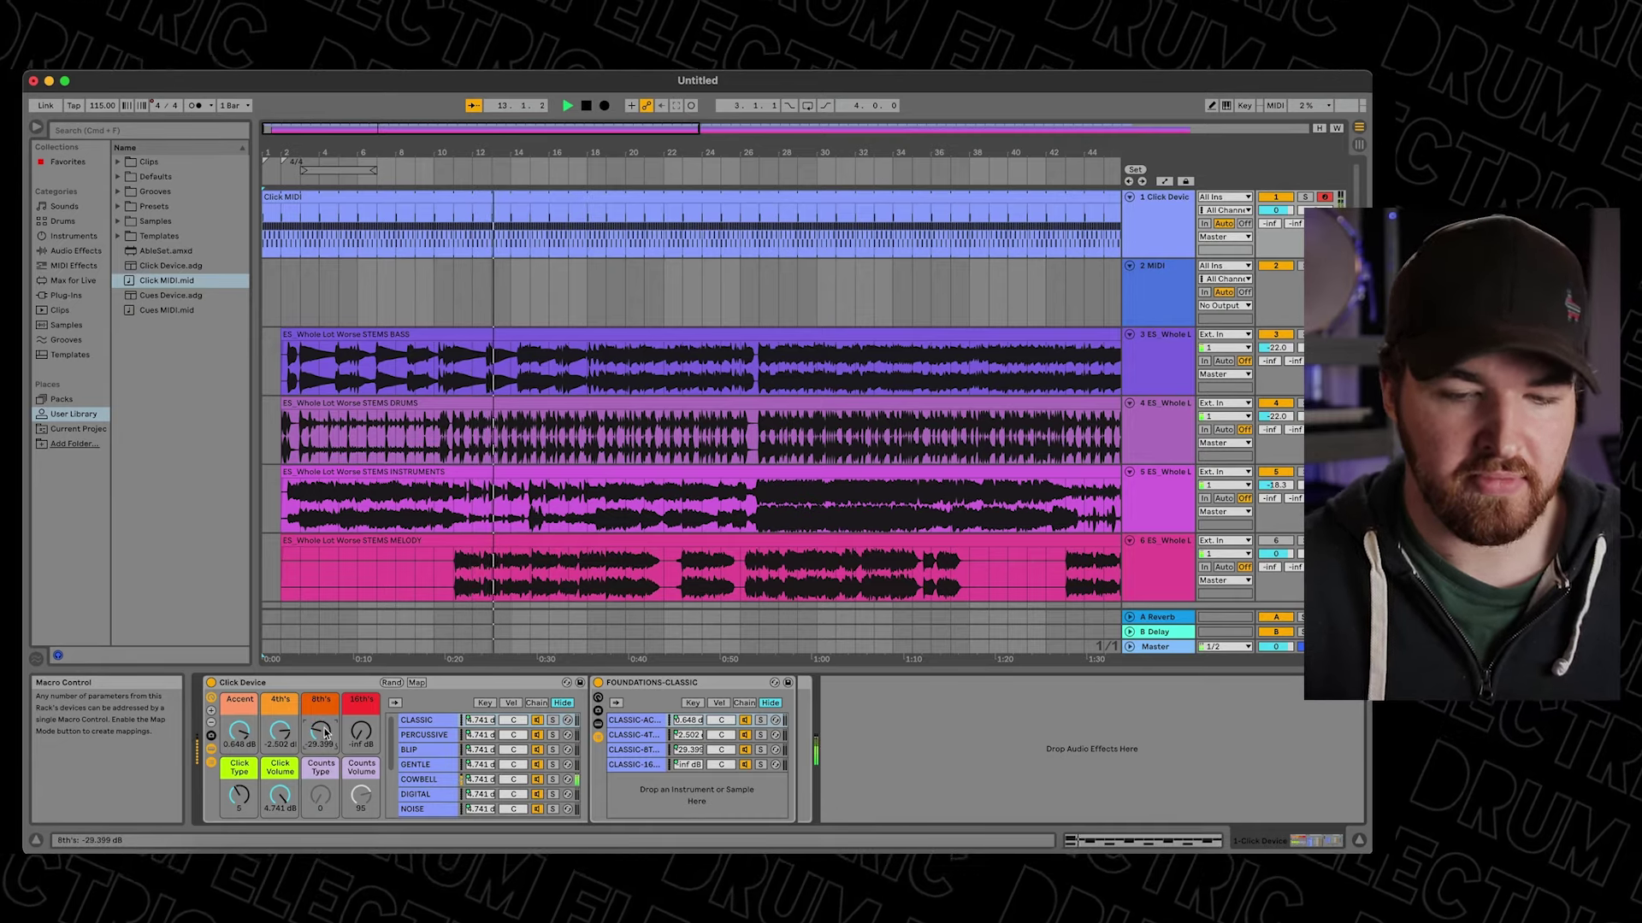
key("space")
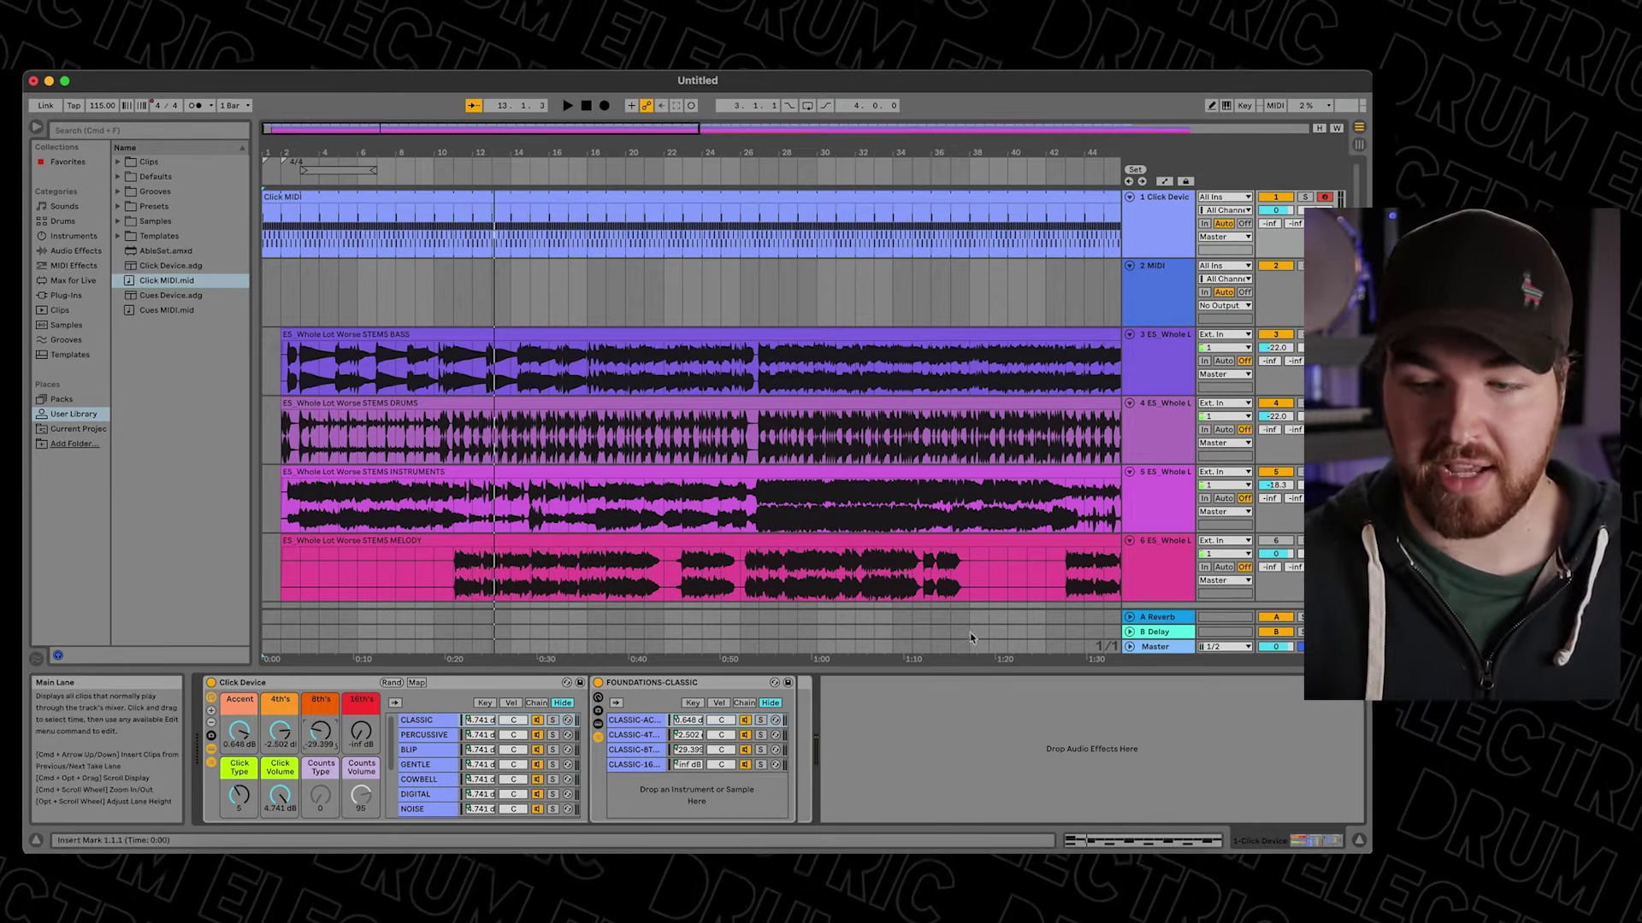
left_click(1327, 197)
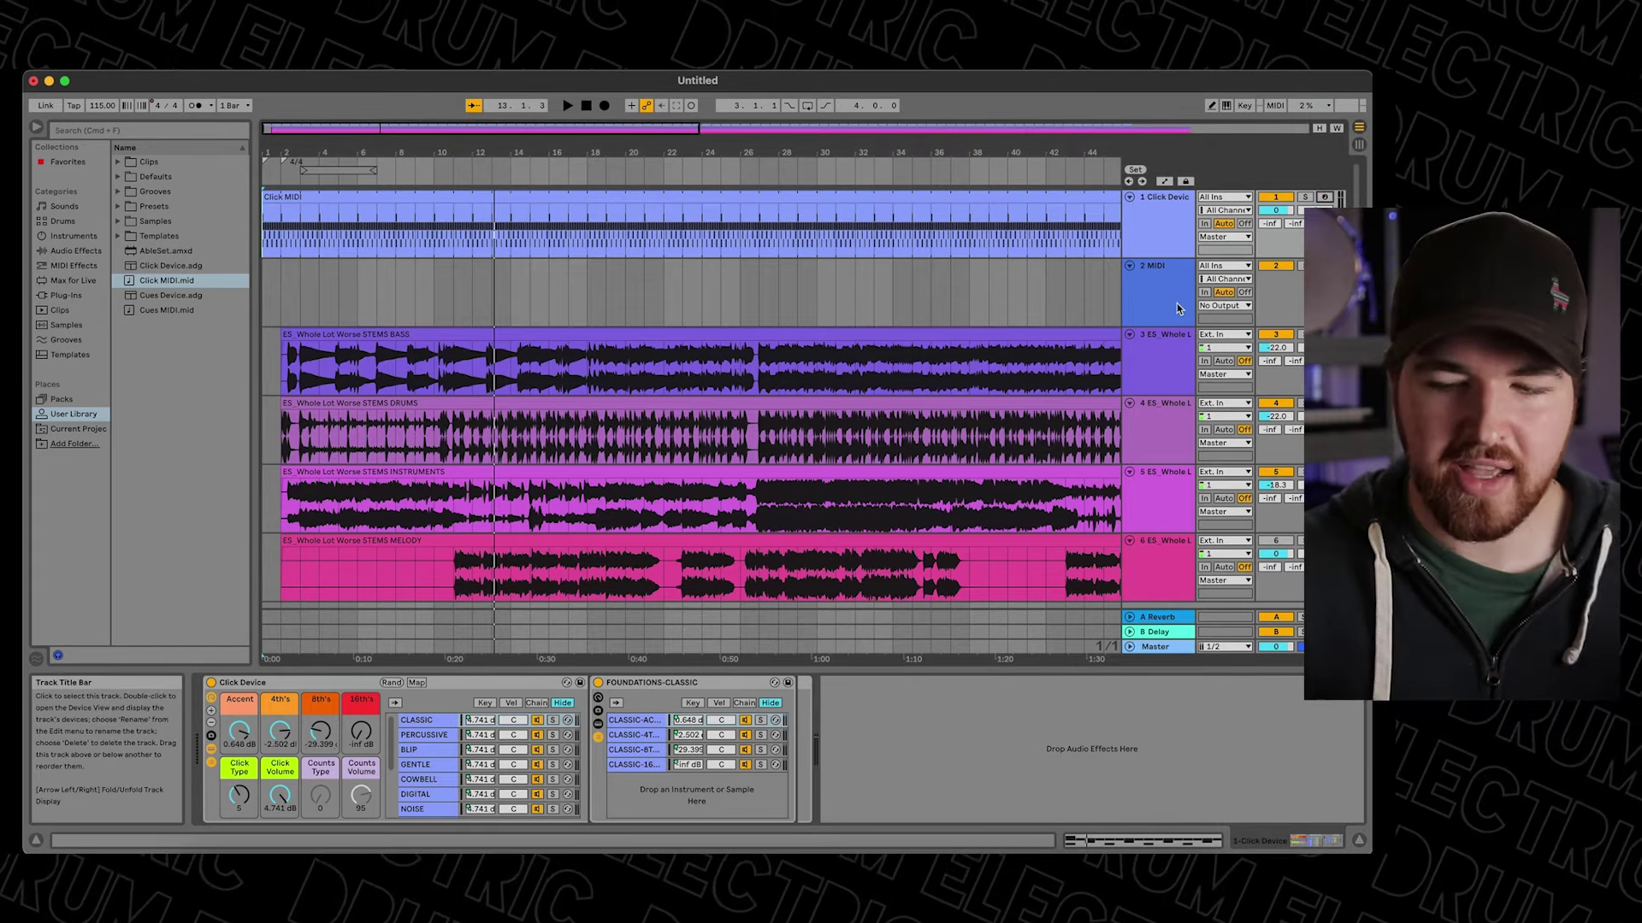
Load Cues Device.adg onto the second MIDI track and place Cues MIDI.mid clips at bars 1 and 10.
left_click(1177, 303)
scroll(862, 299, "down", 1)
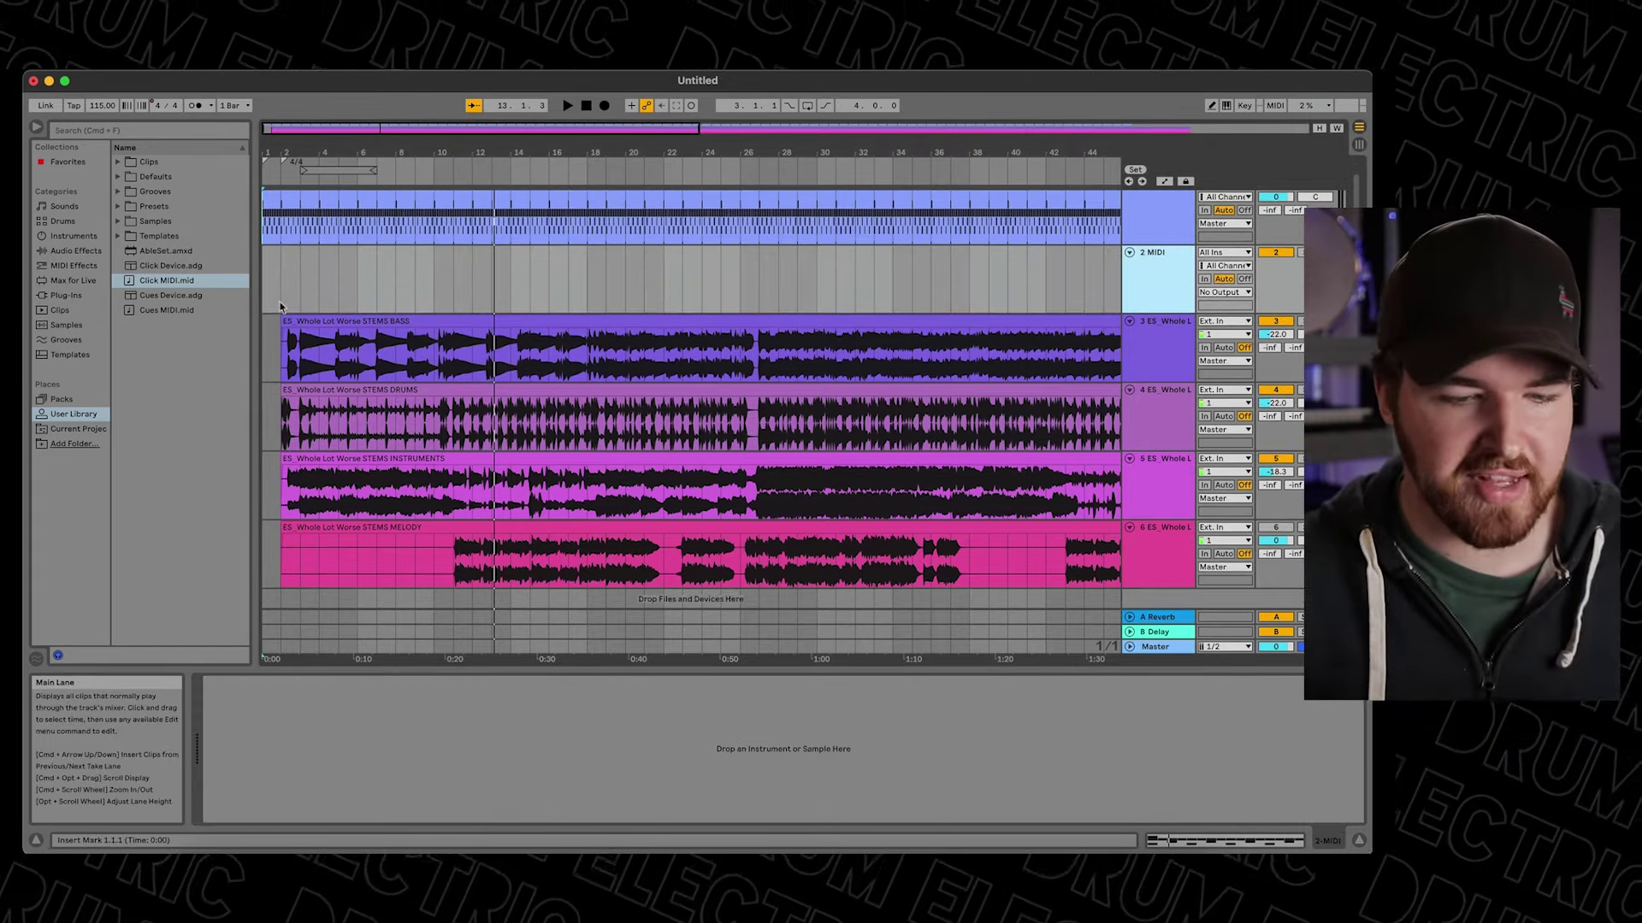
left_click(167, 297)
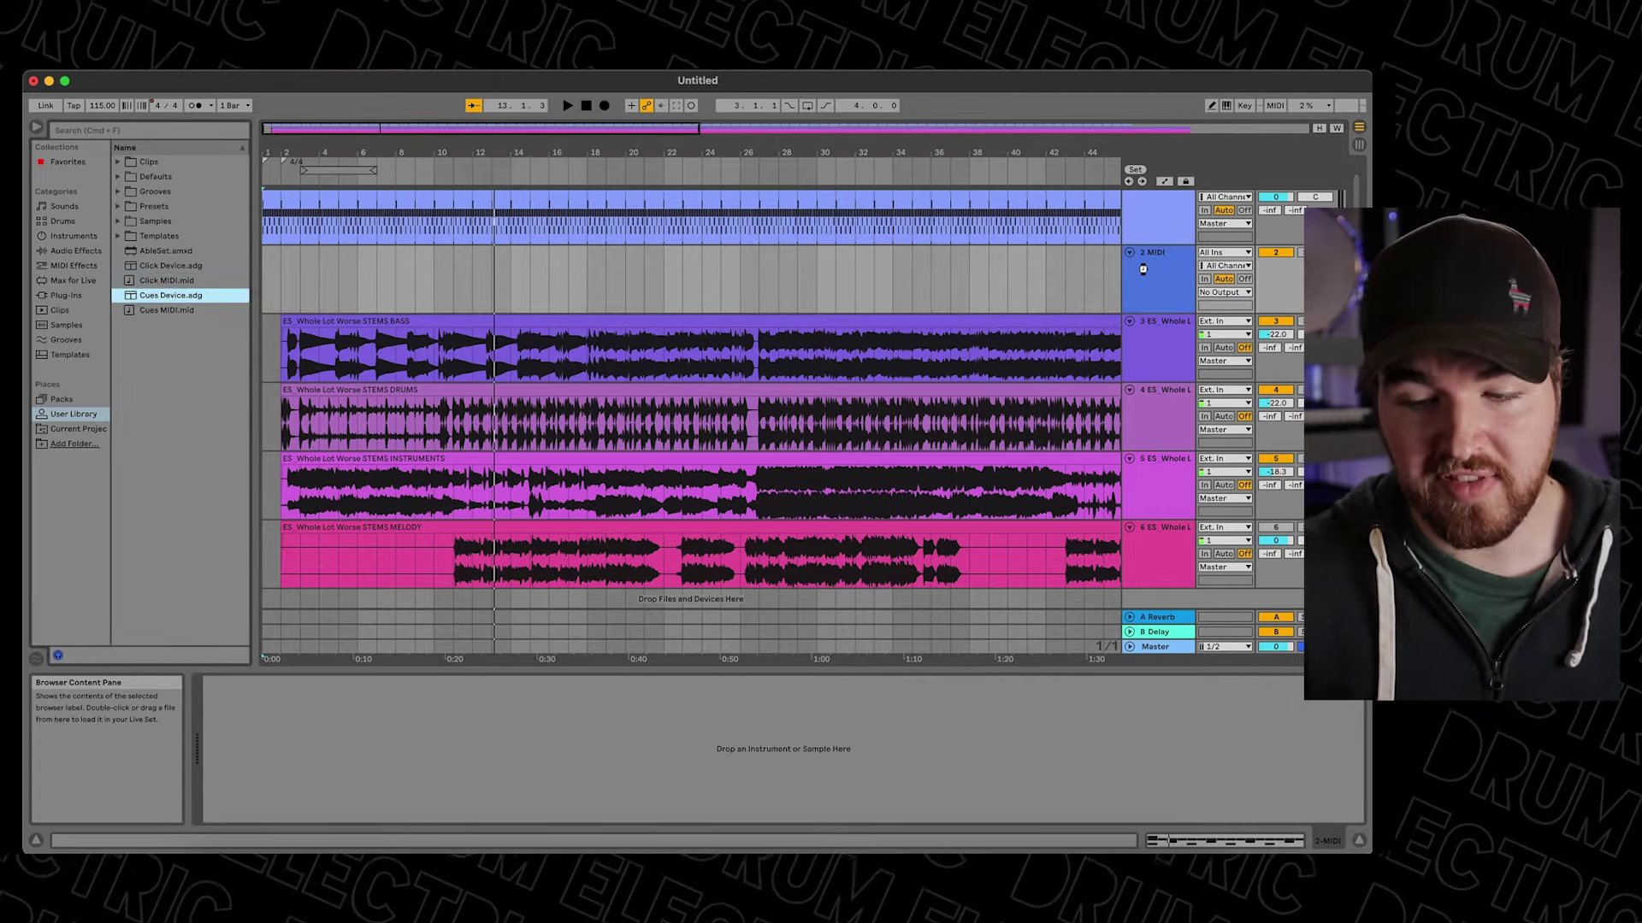
left_click_drag(1143, 269, 1146, 273)
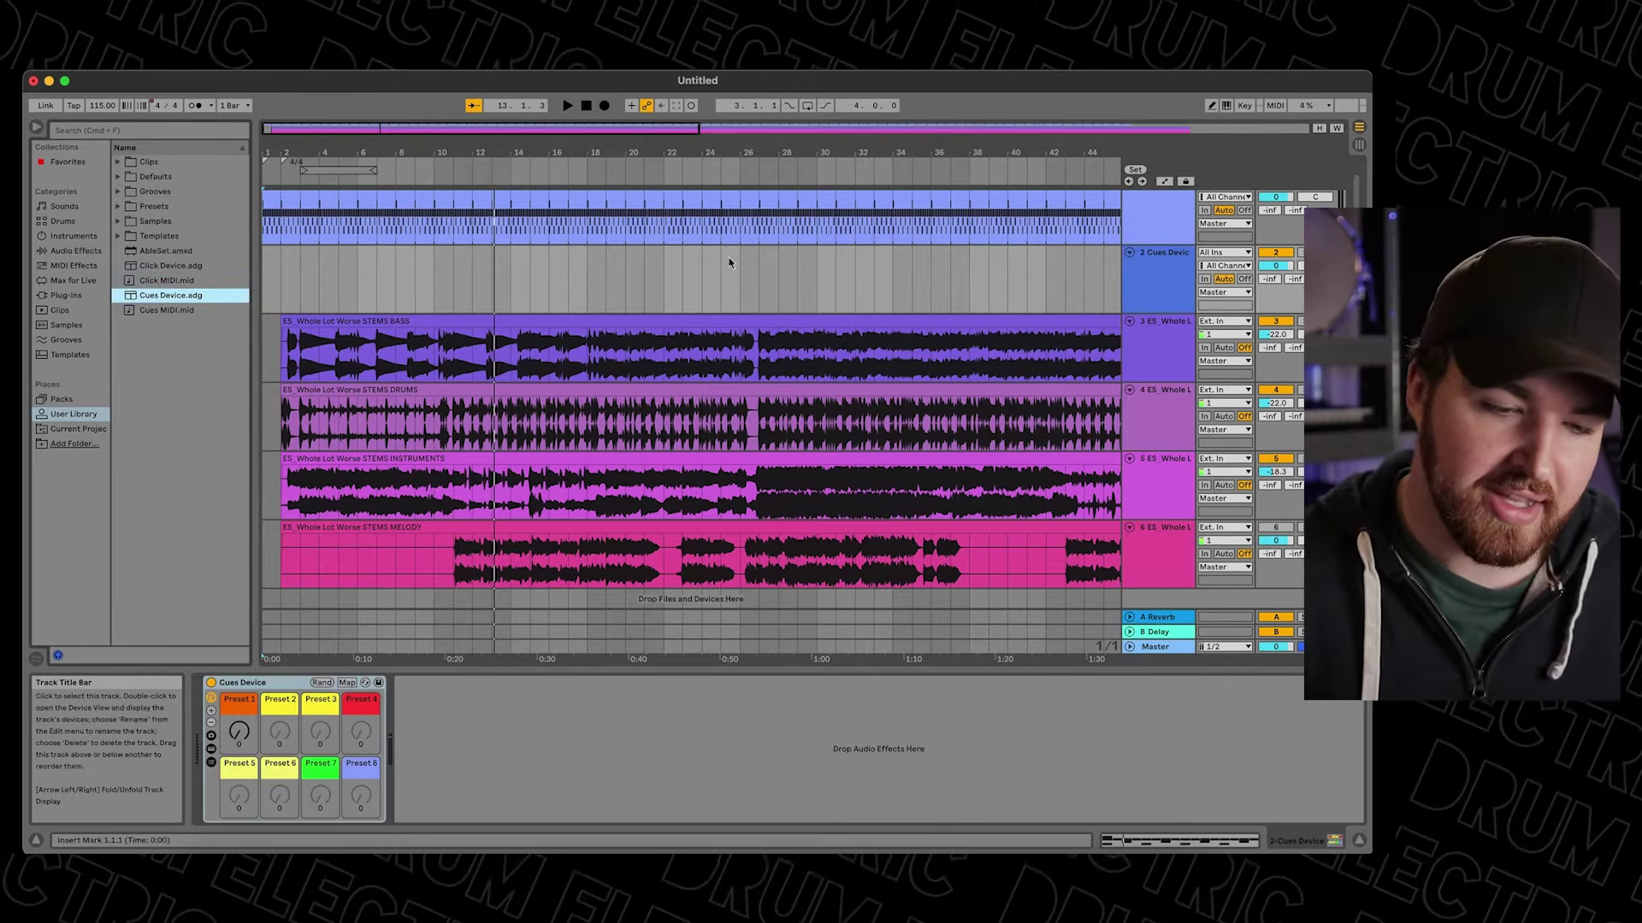
left_click_drag(164, 310, 270, 286)
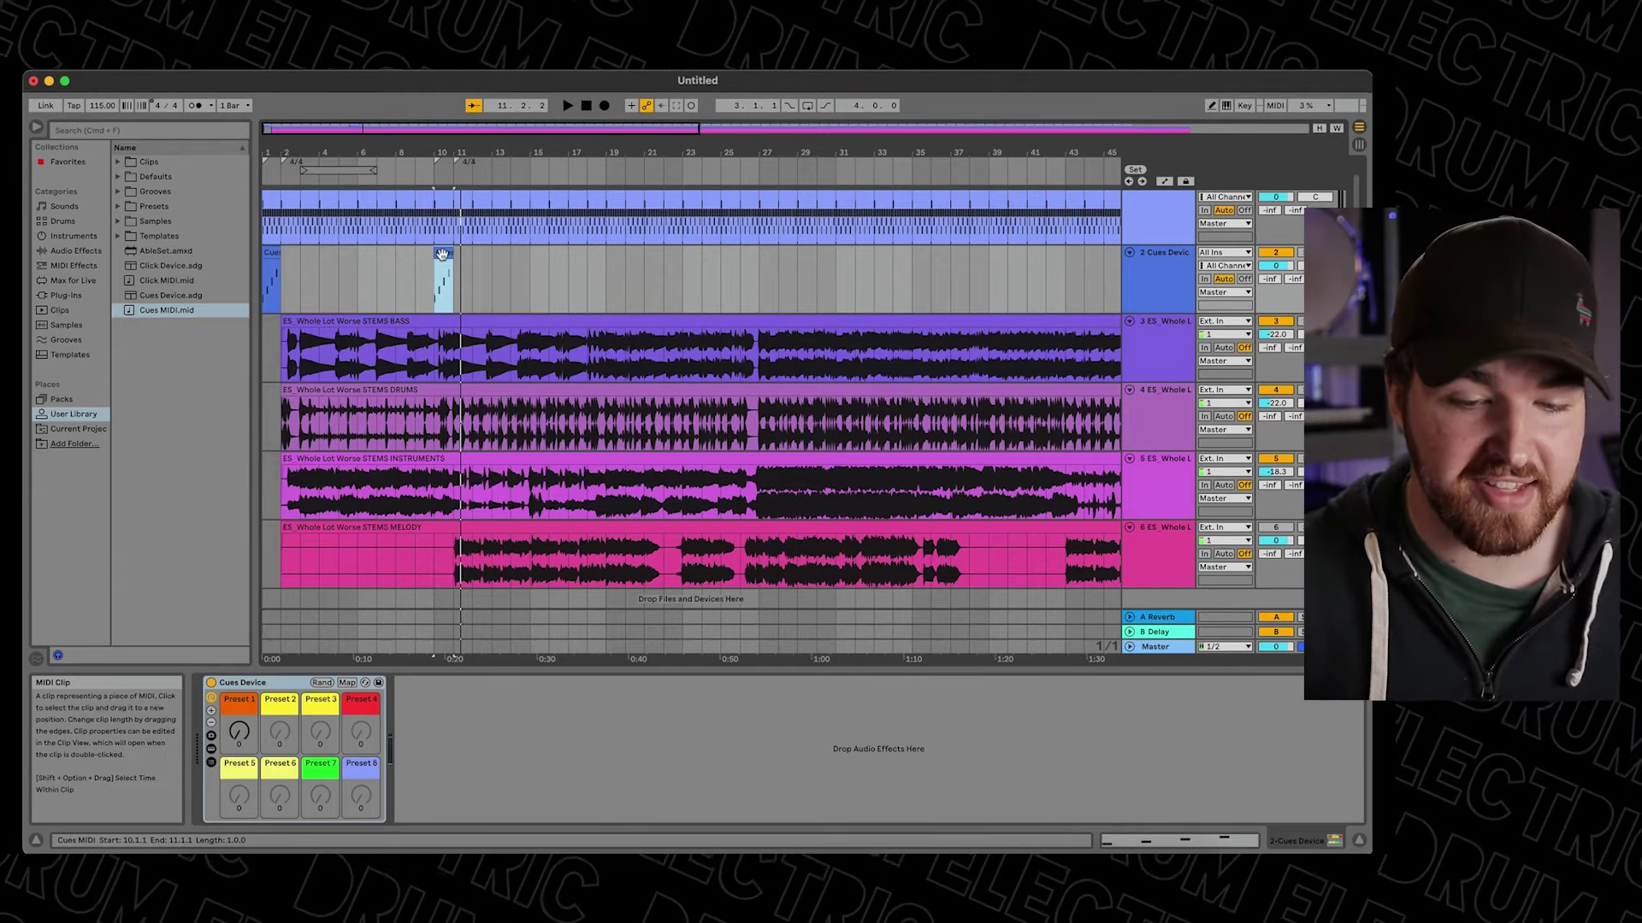
Move the first note of the bar 10 cue clip to the English Female - Verse row (G#0), auditioning the cue.
double_click(442, 254)
left_click_drag(668, 657, 678, 297)
left_click(490, 781)
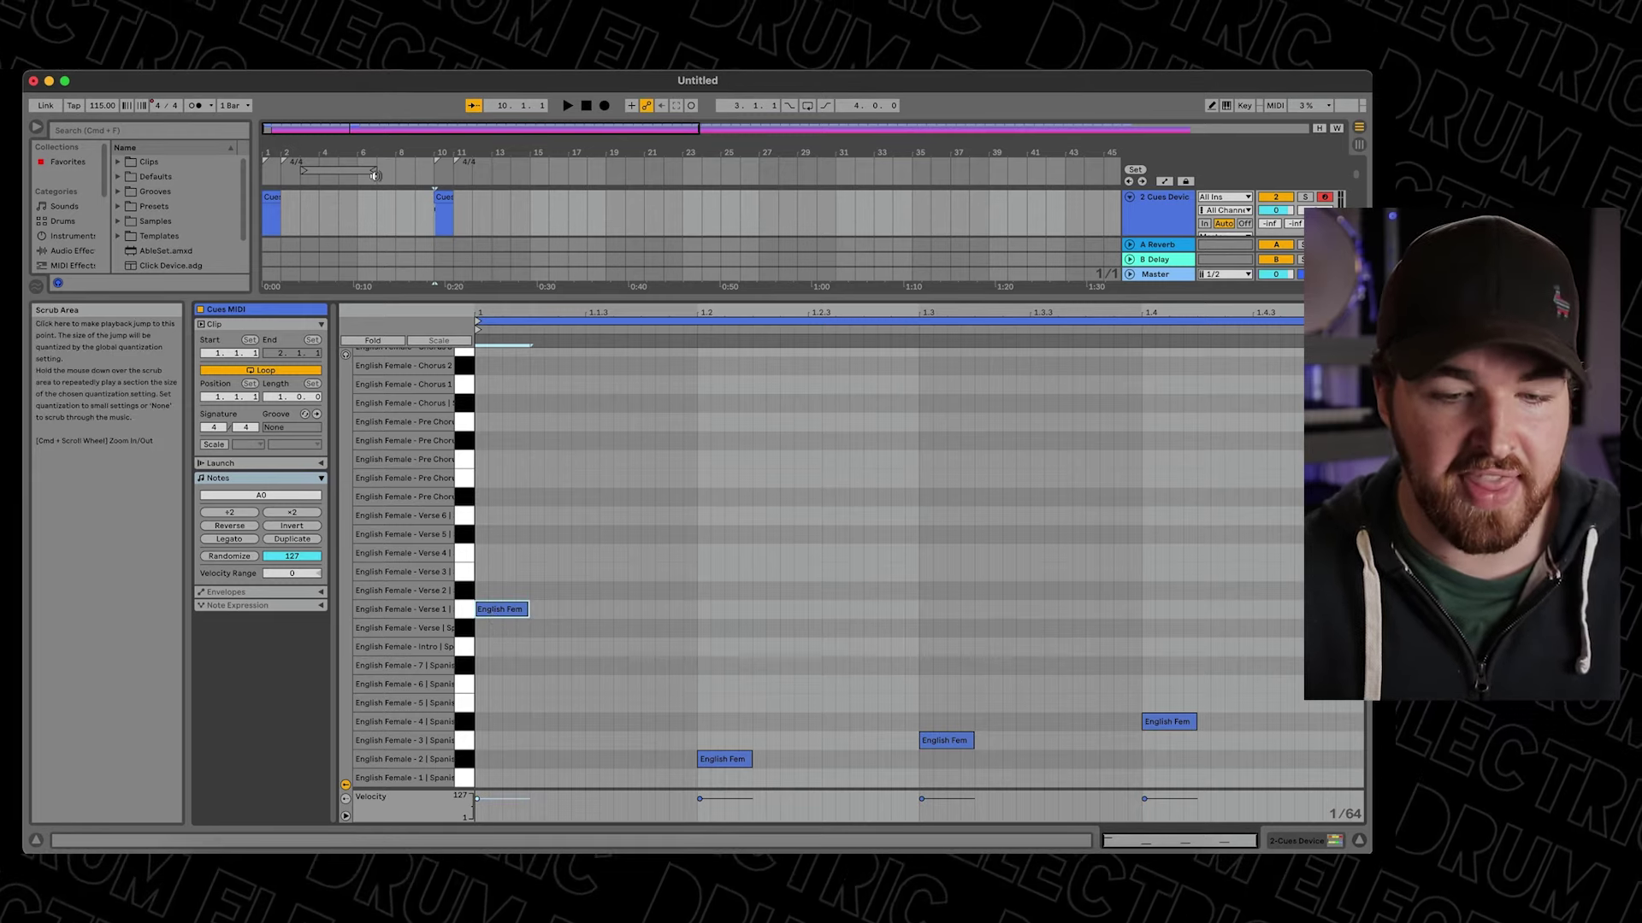
left_click(423, 178)
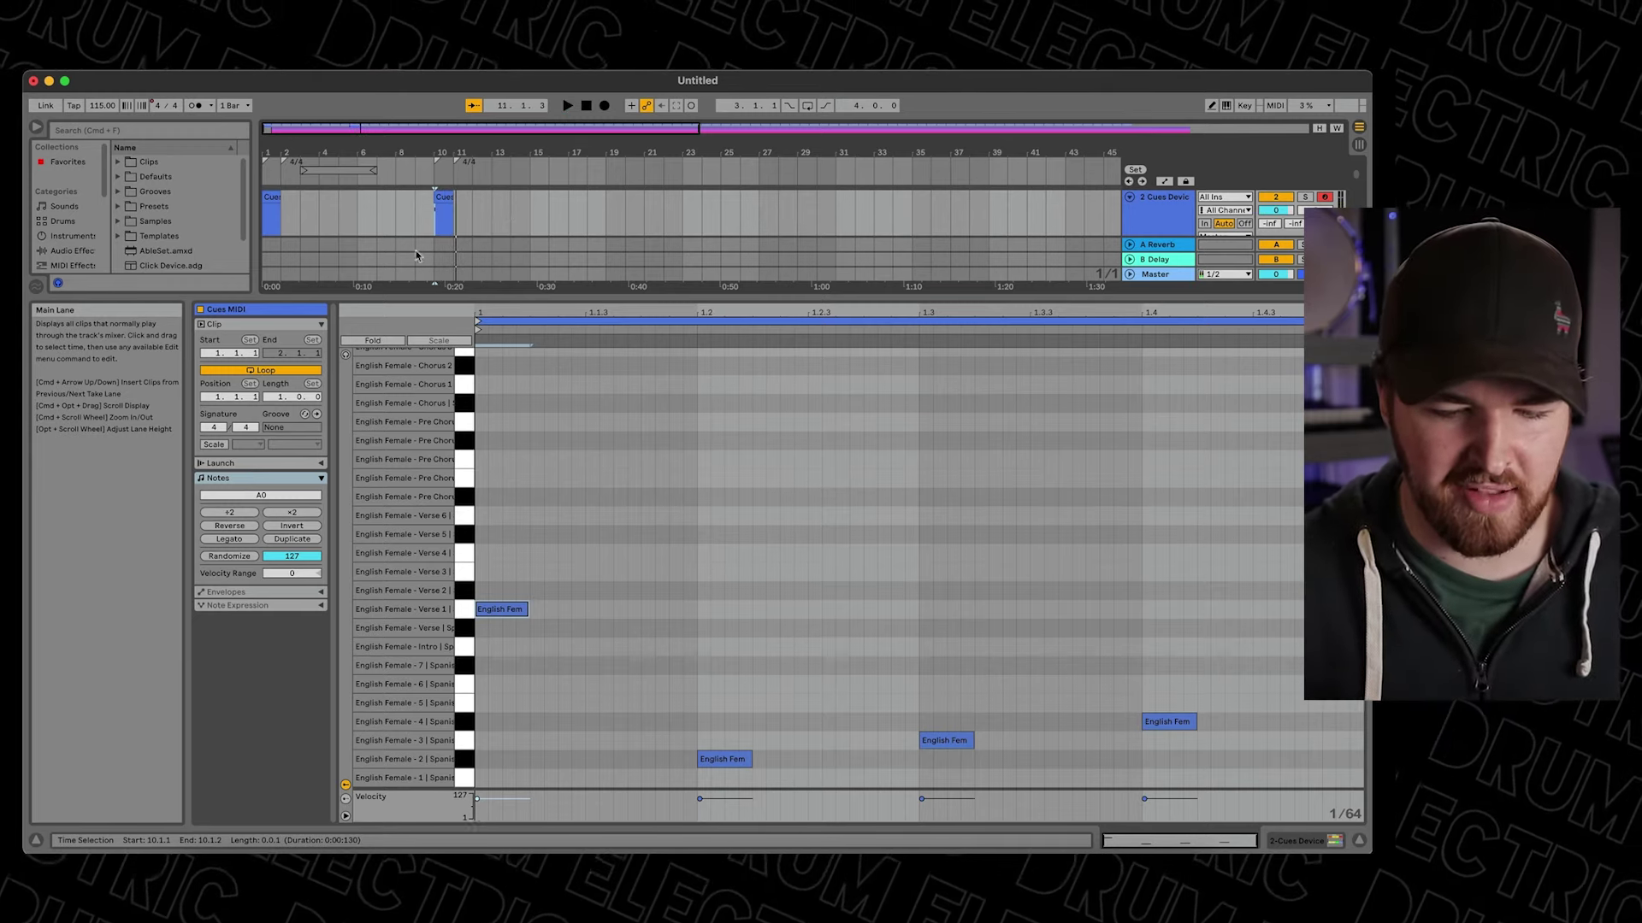
left_click(503, 612)
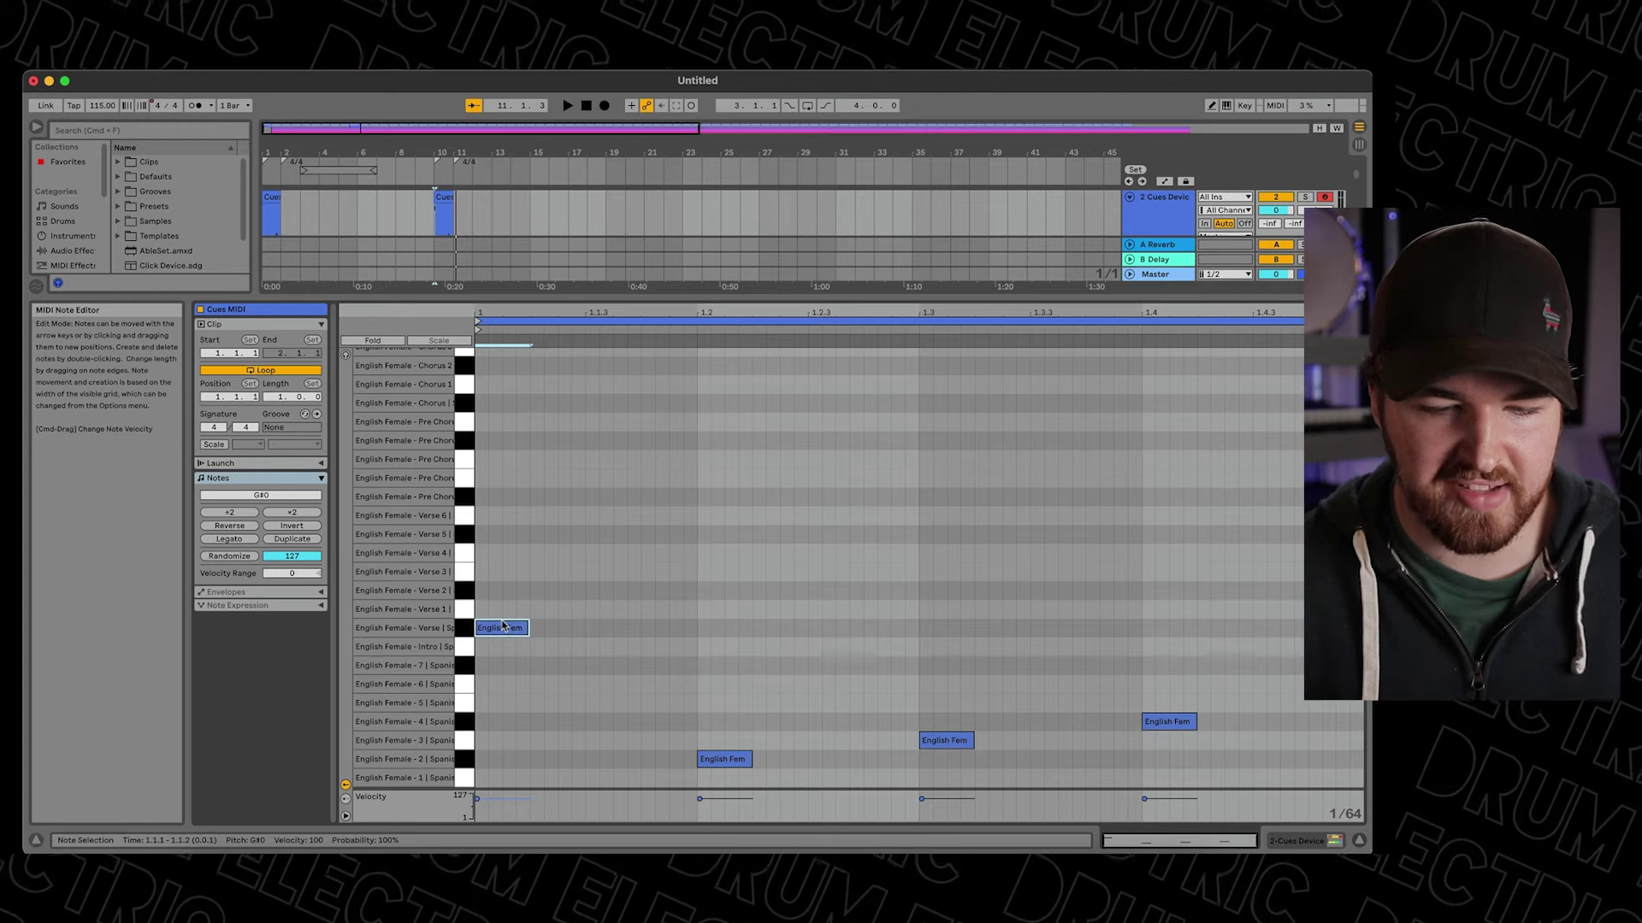
Set the Cues Device's Preset 1 macro to 3 and play the arrangement from bar 9 to hear the verse cue.
left_click_drag(392, 299, 391, 631)
left_click(416, 179)
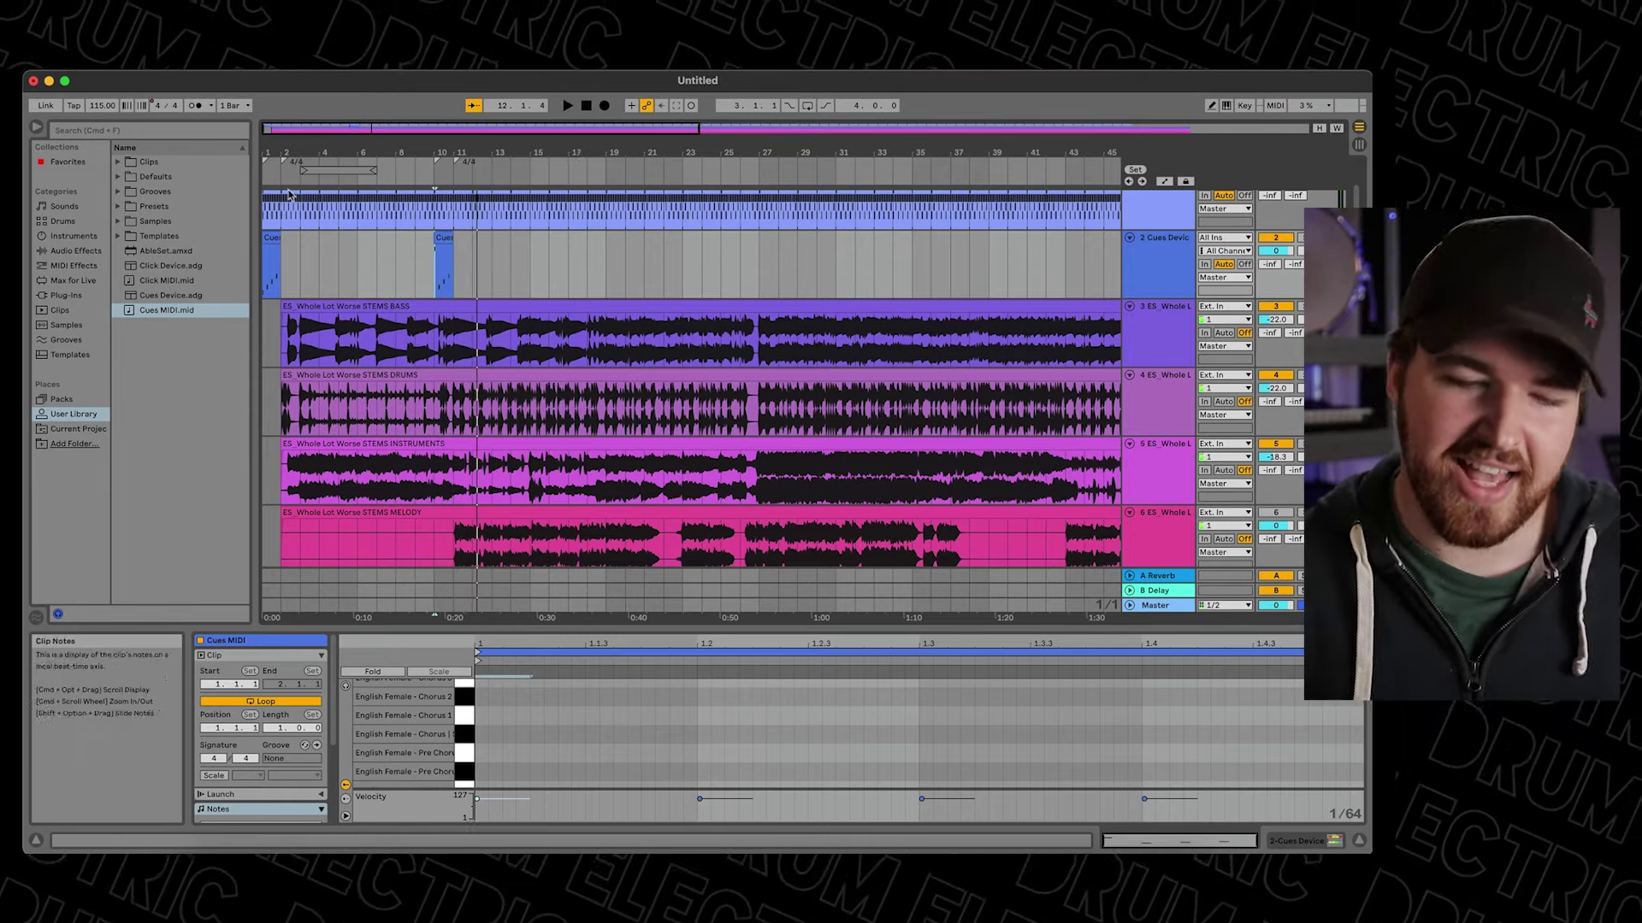
left_click(670, 275)
key("space")
double_click(1141, 269)
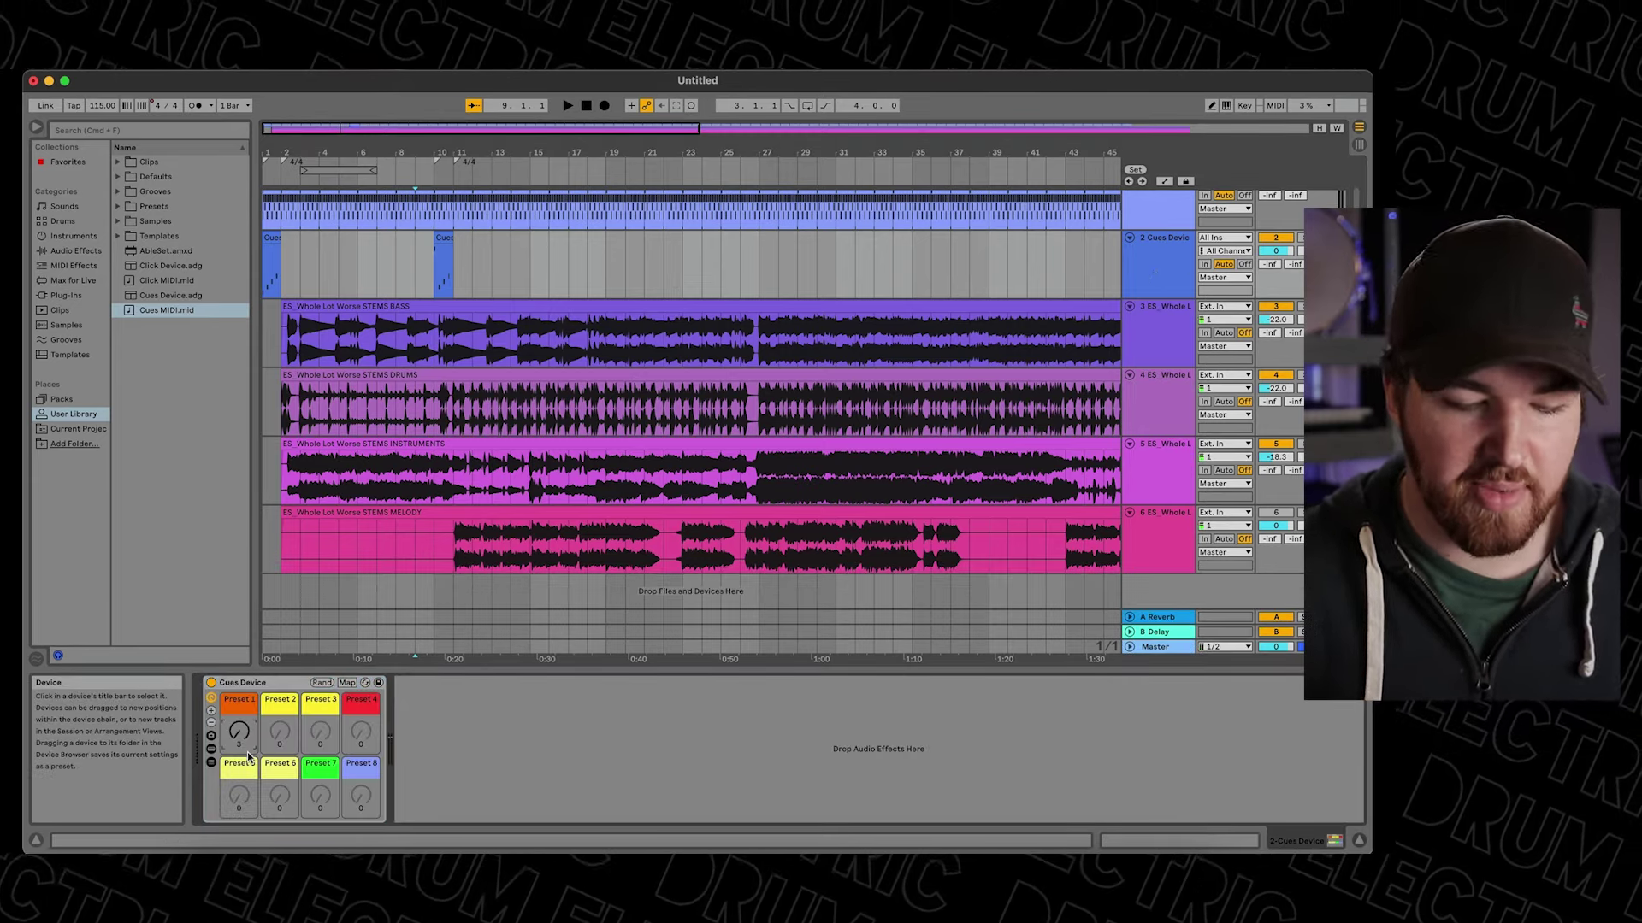
key("space")
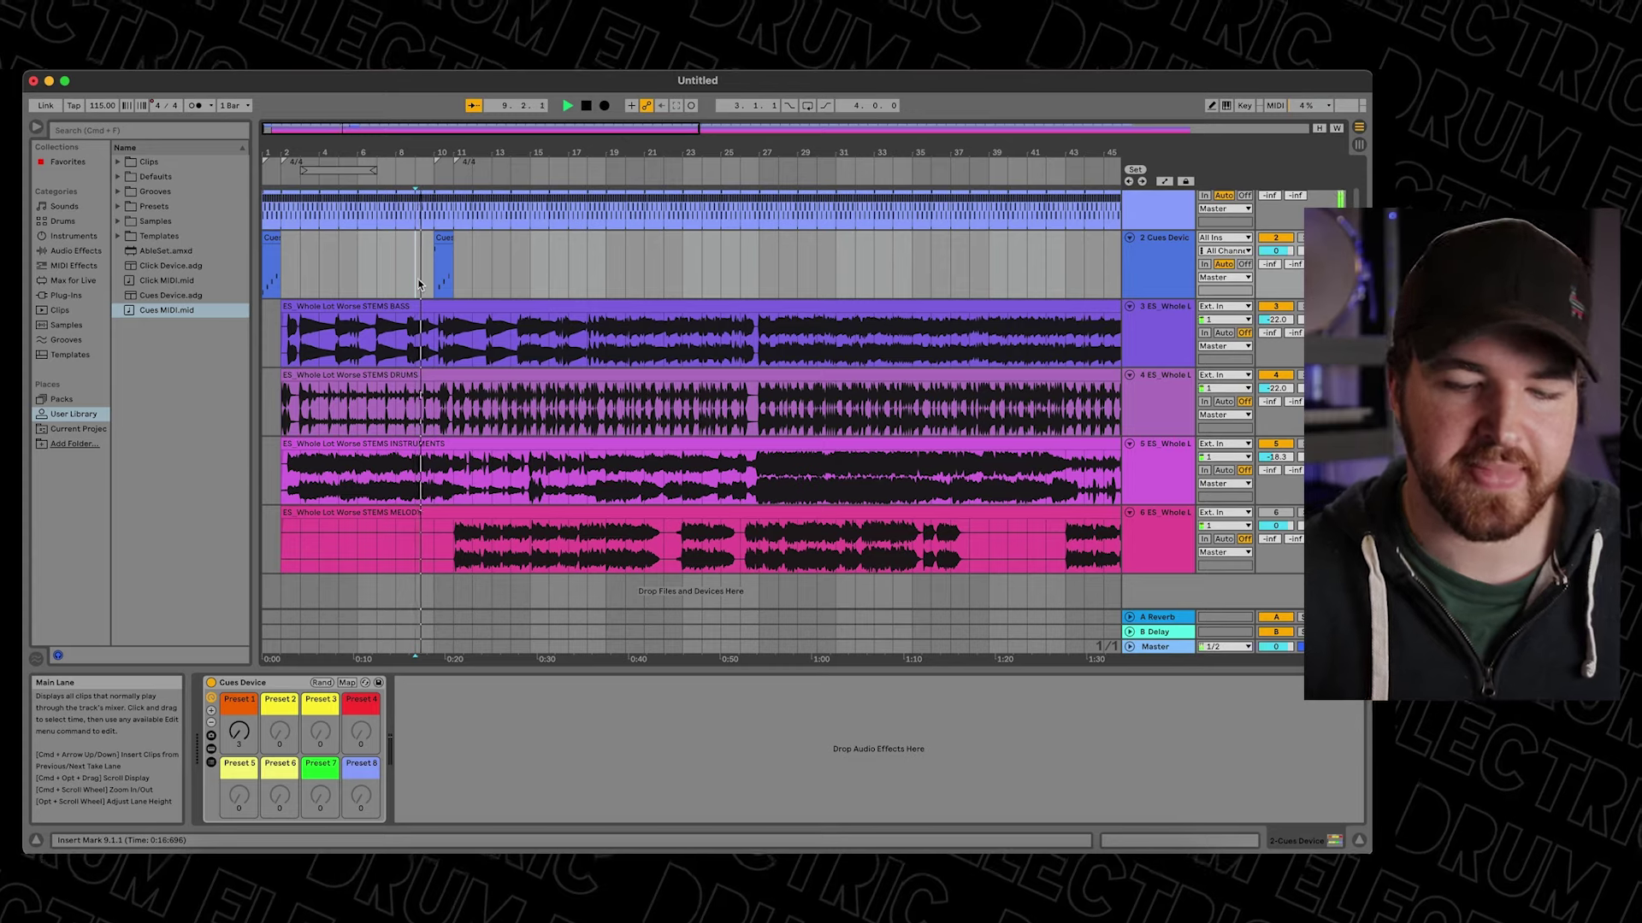